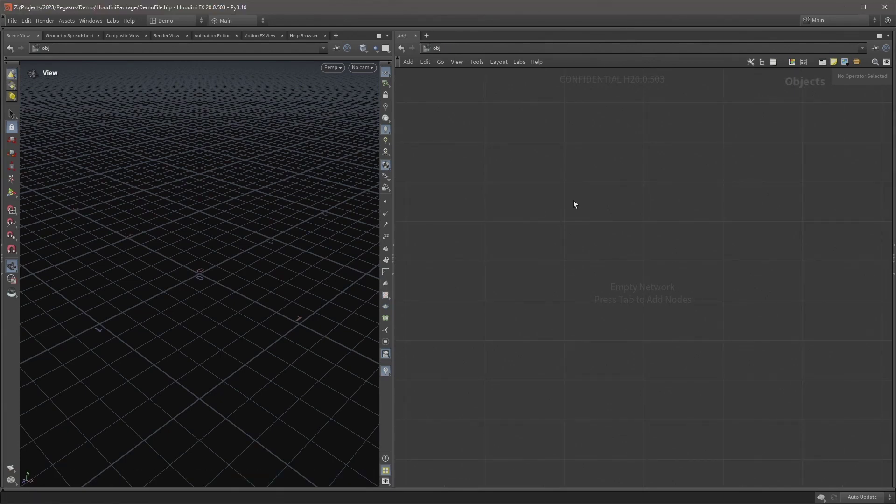
Create a File node in the empty object network and enter it
{"action": "key", "text": "Tab"}
{"action": "key", "text": "Return"}
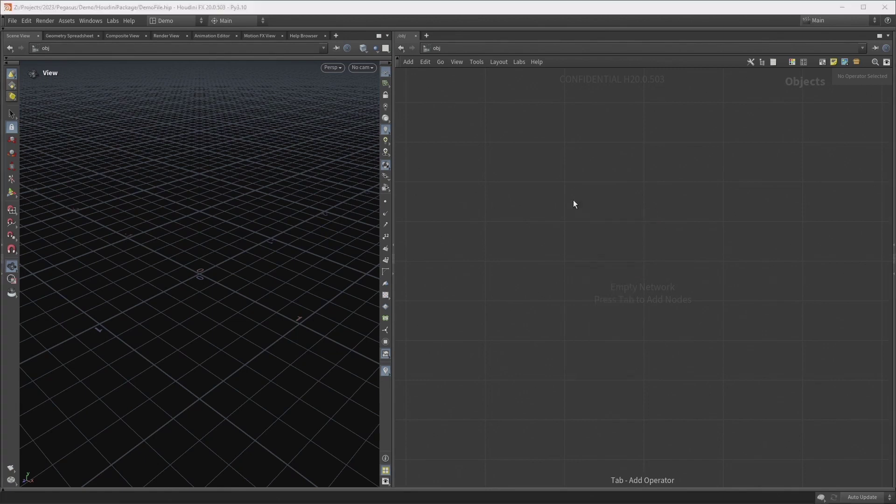
{"action": "left_click", "coordinate": [578, 198]}
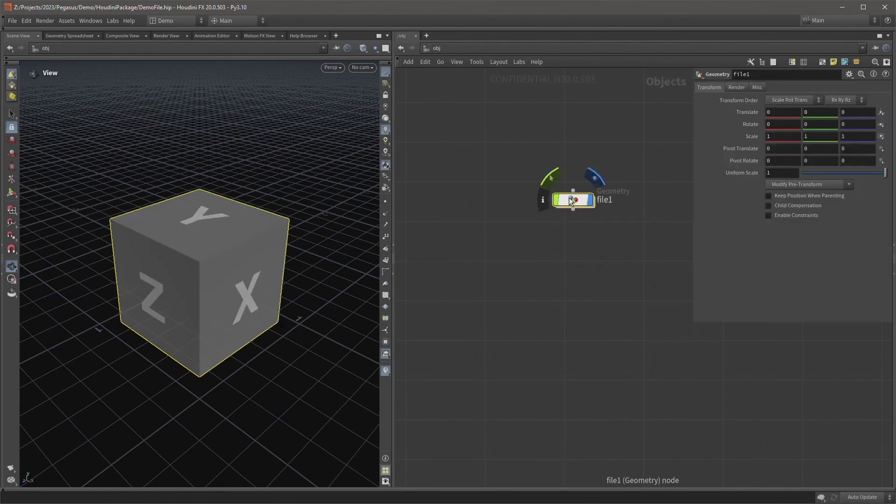
{"action": "double_click", "coordinate": [570, 198]}
{"action": "left_click_drag", "start_coordinate": [563, 212], "coordinate": [662, 297]}
{"action": "middle_click_drag", "start_coordinate": [669, 308], "coordinate": [632, 294]}
{"action": "middle_click_drag", "start_coordinate": [632, 294], "coordinate": [574, 277]}
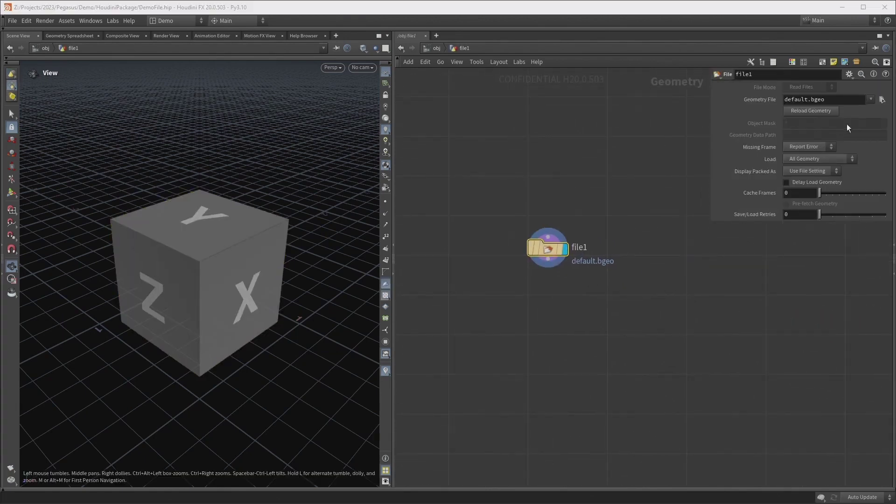
Load Barrel_01.fbx from the $HIP/geo folder as the File node's geometry
{"action": "left_click", "coordinate": [881, 100]}
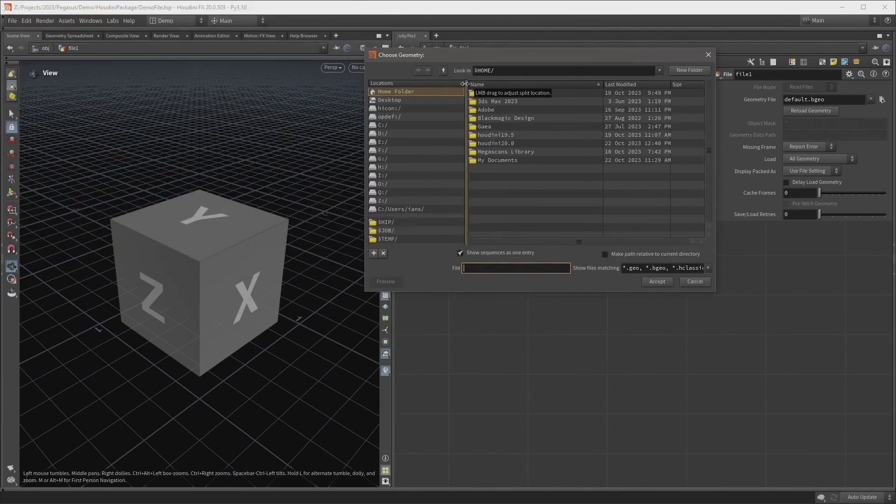
{"action": "type", "text": "$HIP"}
{"action": "left_click", "coordinate": [385, 222]}
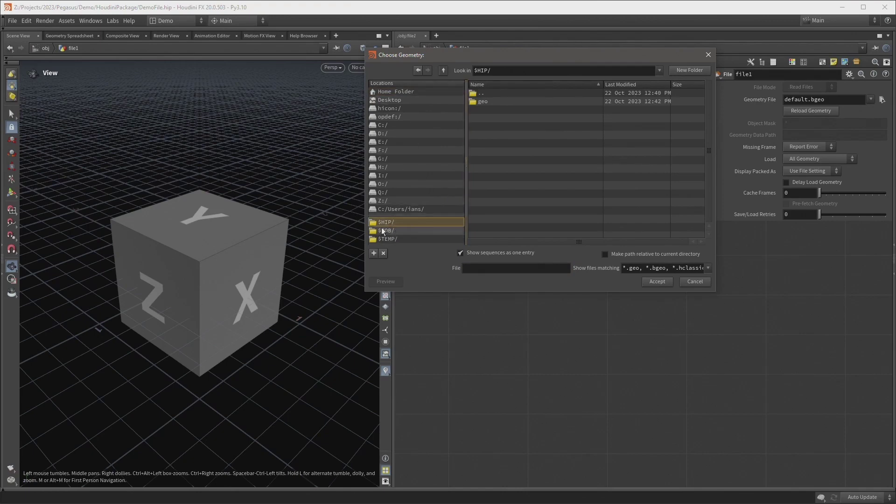
{"action": "double_click", "coordinate": [483, 100]}
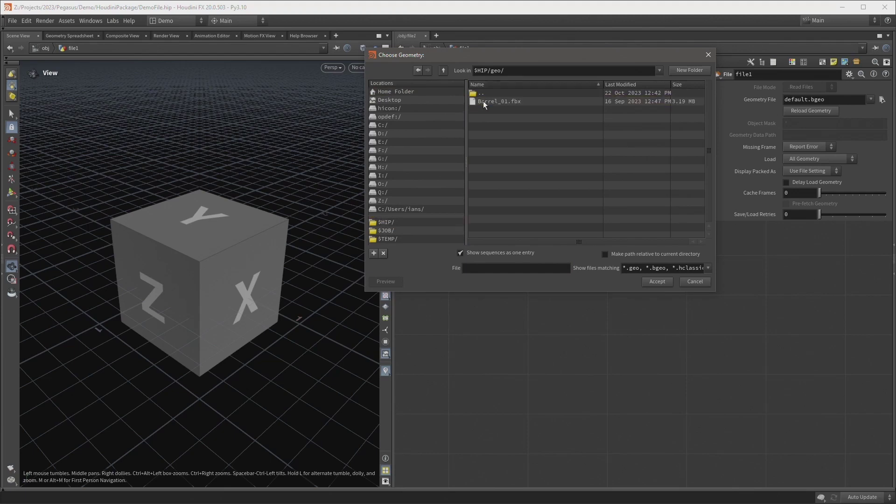
{"action": "left_click", "coordinate": [497, 101]}
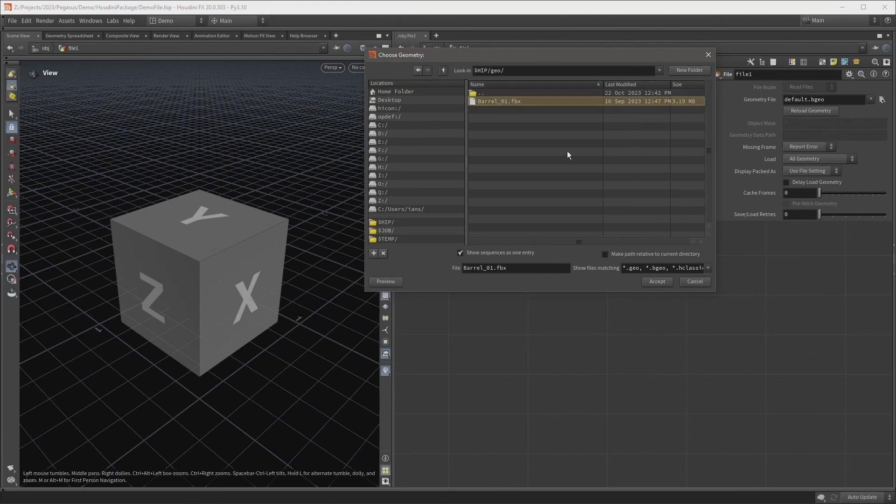
{"action": "left_click", "coordinate": [657, 284]}
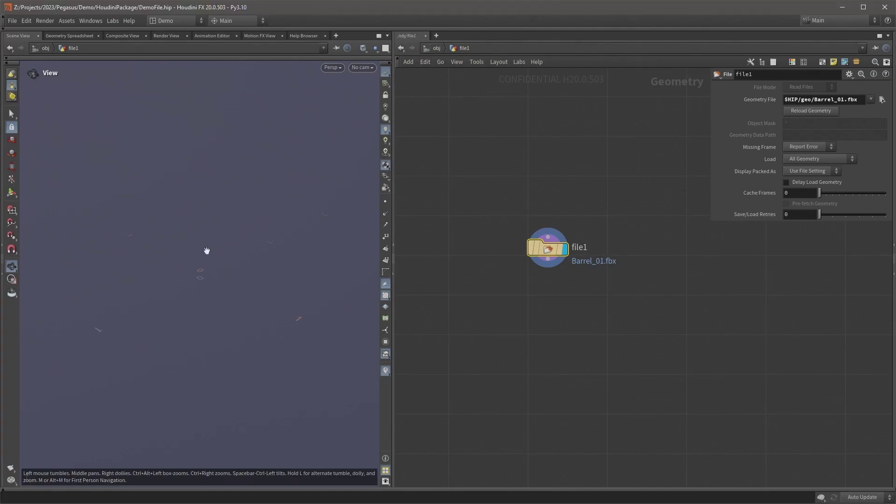
Turn off the wireframe overlay on the barrel and widen the File node's parameter area
{"action": "key", "text": "f"}
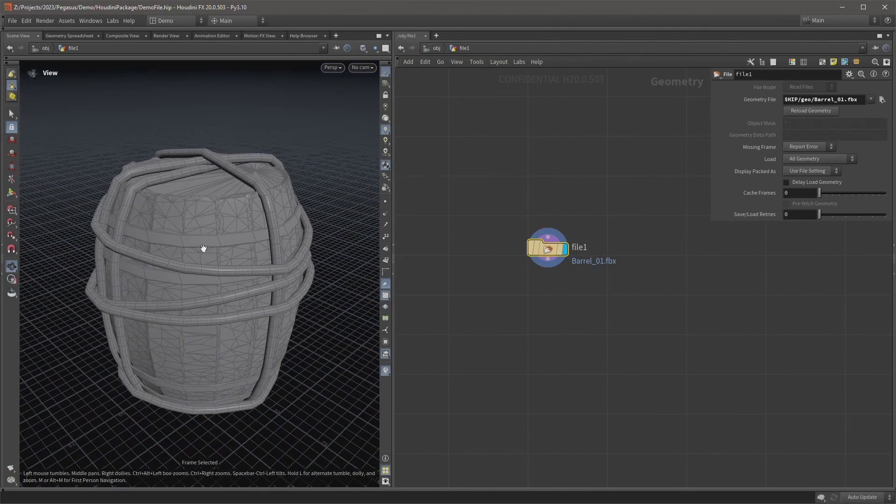
{"action": "key", "text": "shift+w"}
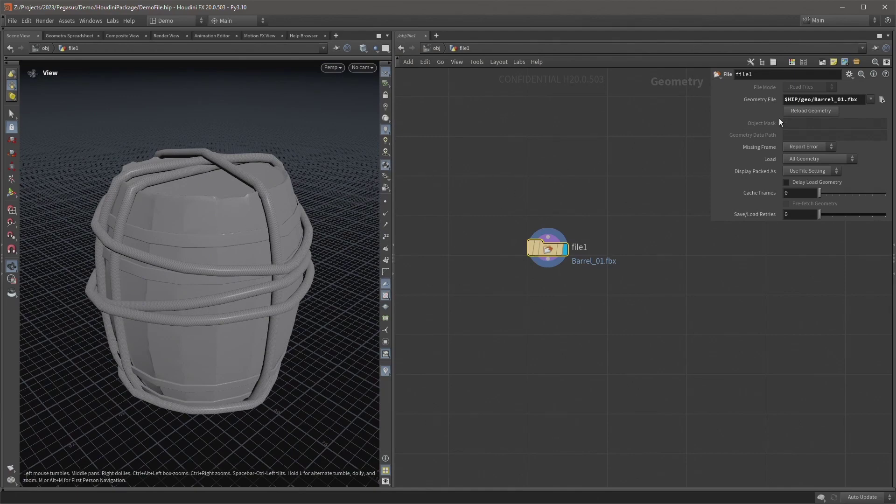
{"action": "left_click_drag", "start_coordinate": [710, 104], "coordinate": [562, 105]}
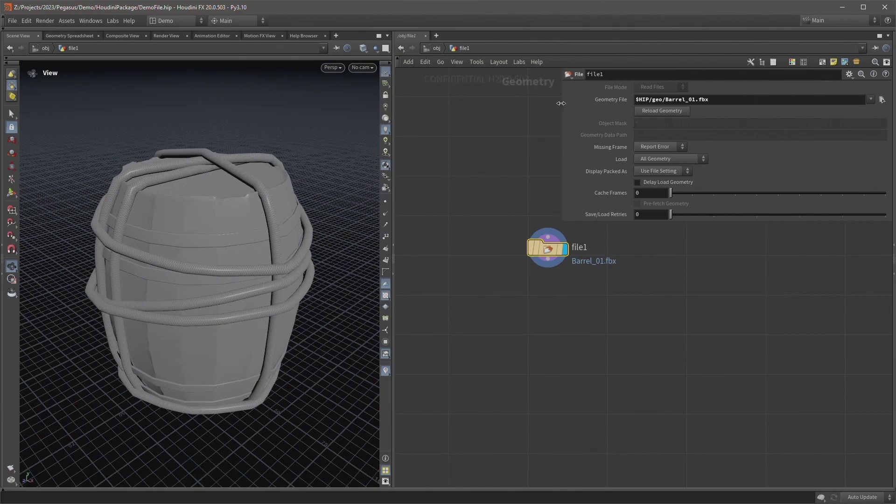
Expand the barrel's geometry path to inspect the folder portion behind $HIP, and return it to the $HIP form
{"action": "left_click", "coordinate": [615, 101]}
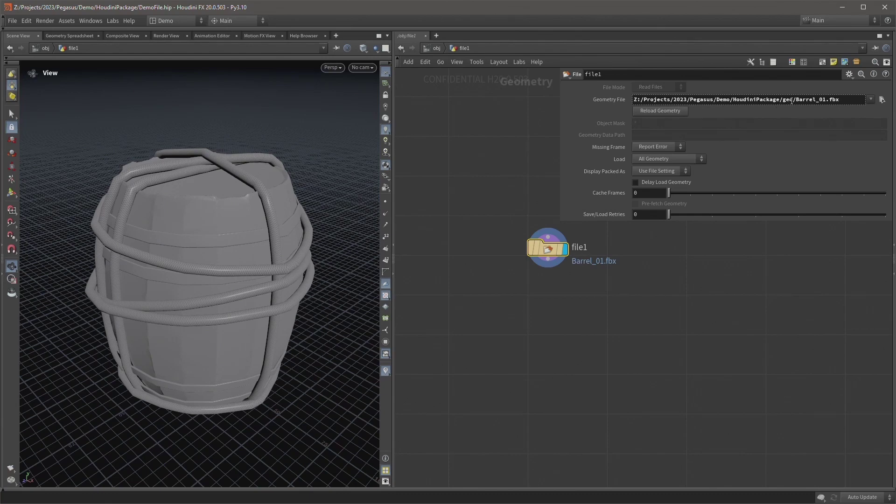
{"action": "left_click_drag", "start_coordinate": [780, 99], "coordinate": [633, 100]}
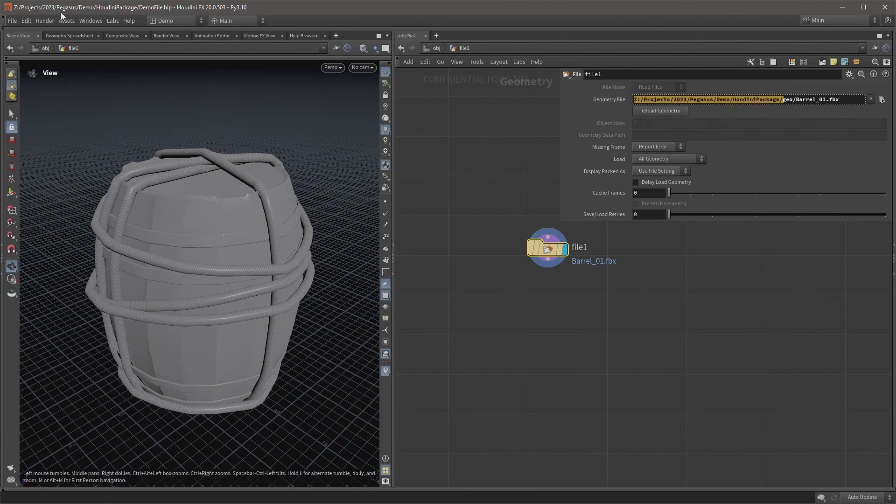
{"action": "type", "text": "$HIP/"}
Bring the HoudiniPackage folder into view in File Explorer and check the contents of its geo subfolder
{"action": "left_click_drag", "start_coordinate": [895, 167], "coordinate": [371, 85]}
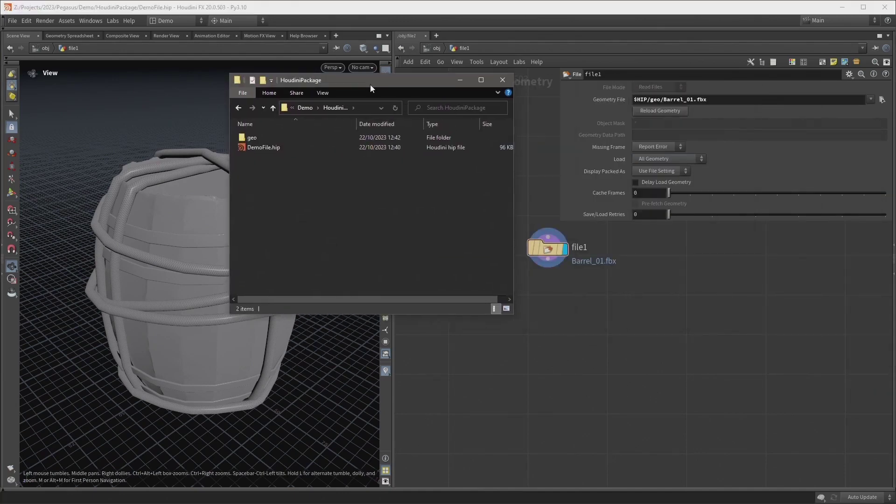
{"action": "double_click", "coordinate": [266, 138]}
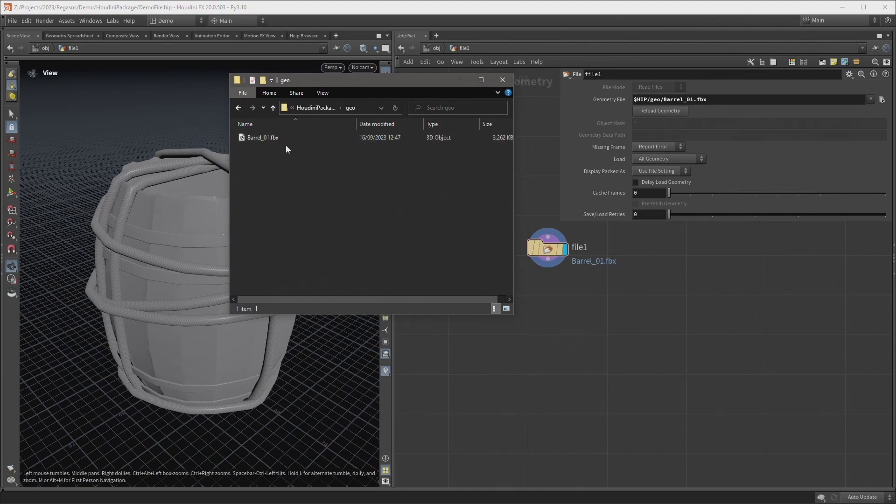
{"action": "left_click", "coordinate": [320, 107]}
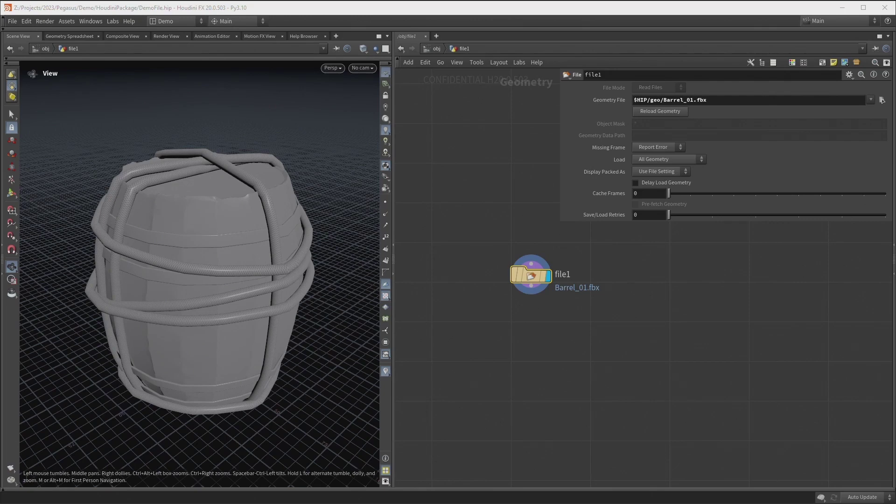
Set the Houdini project to the folder Z:/Projects/2023Demo/ProjectPegasus
{"action": "left_click", "coordinate": [13, 22]}
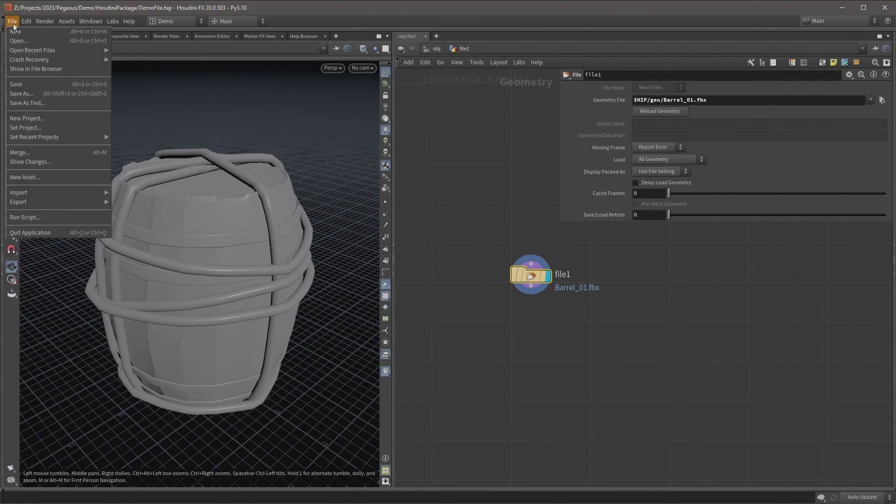
{"action": "left_click", "coordinate": [38, 127]}
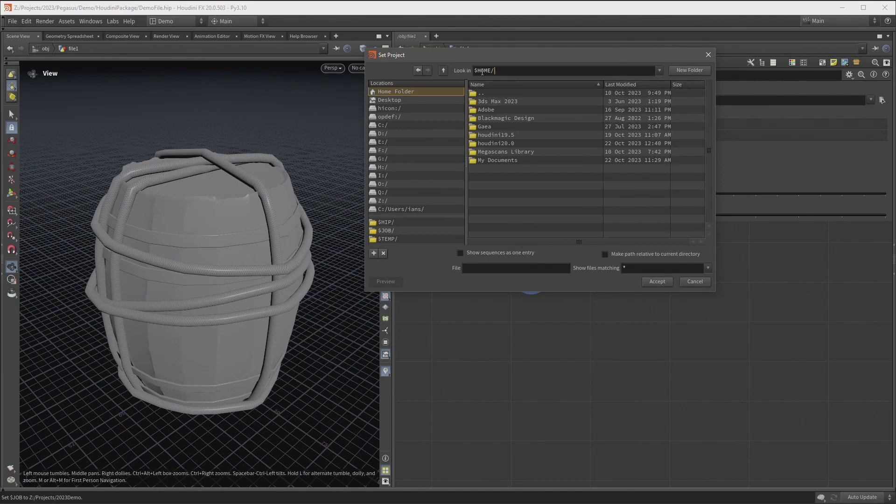
{"action": "left_click_drag", "start_coordinate": [502, 72], "coordinate": [428, 73]}
{"action": "type", "text": "Z:/Projects/2023Demo/"}
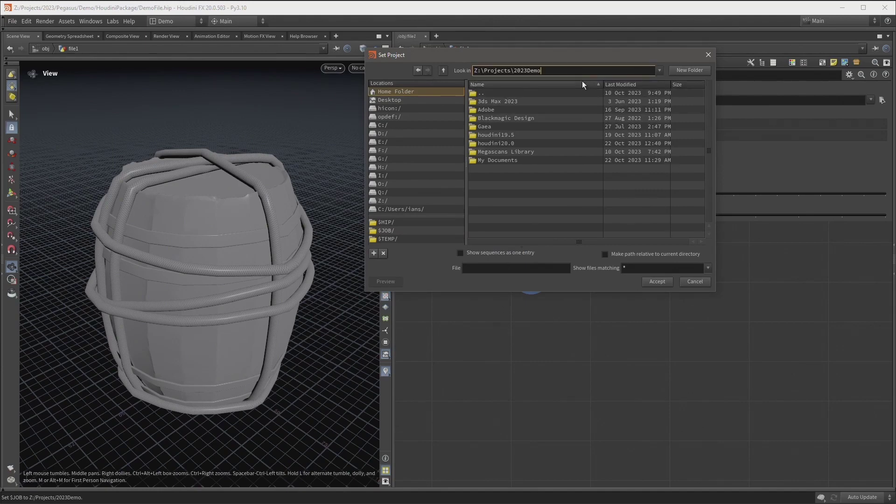
{"action": "key", "text": "Return"}
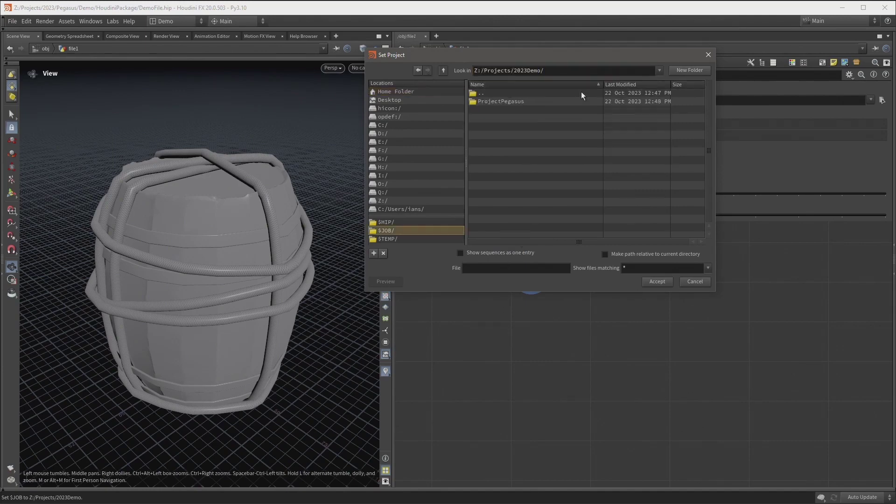
{"action": "left_click", "coordinate": [503, 100]}
{"action": "double_click", "coordinate": [513, 101]}
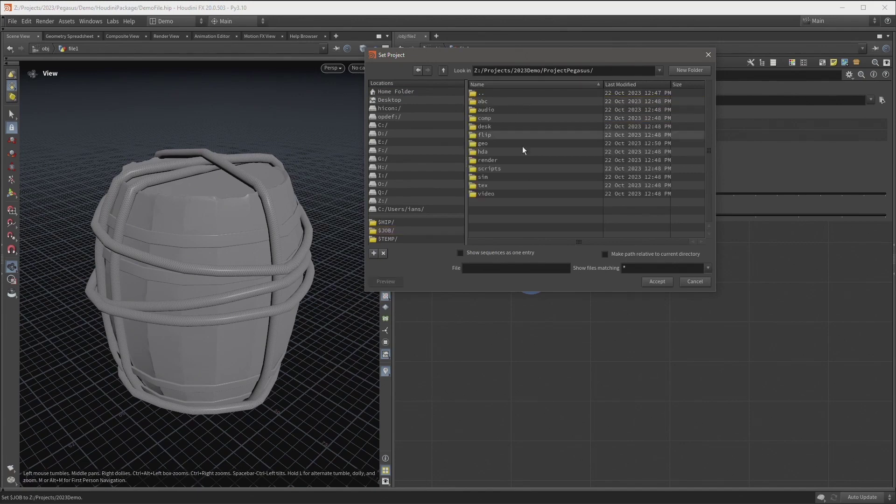
{"action": "left_click", "coordinate": [657, 281]}
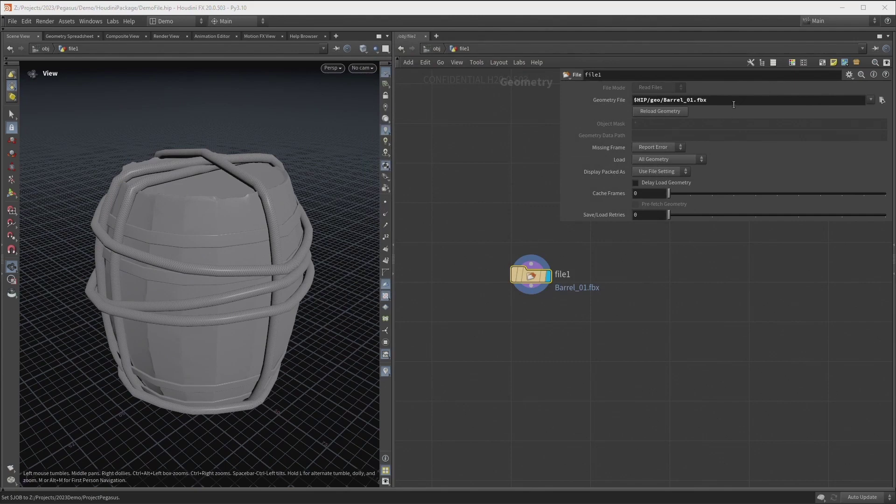
Load SM_ChoppedWood_Pile_02.fbx from $JOB/geo into the File node, with sequences listed as separate files
{"action": "left_click", "coordinate": [880, 101]}
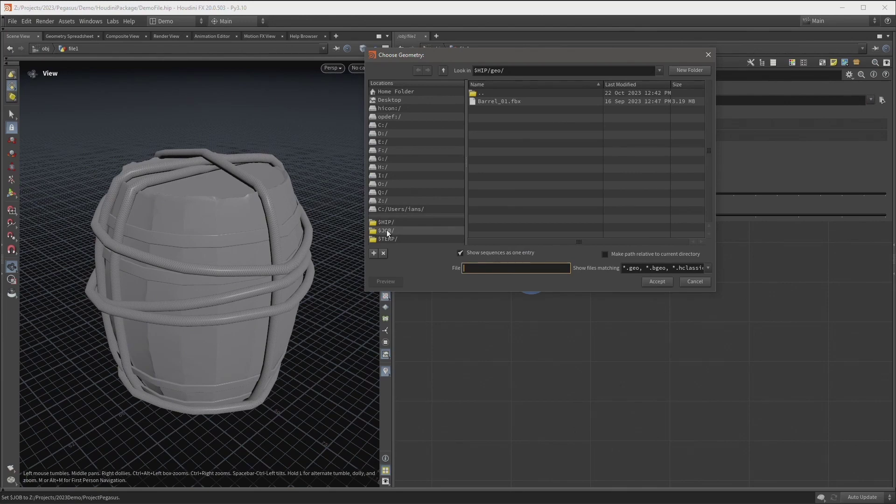
{"action": "left_click", "coordinate": [386, 231]}
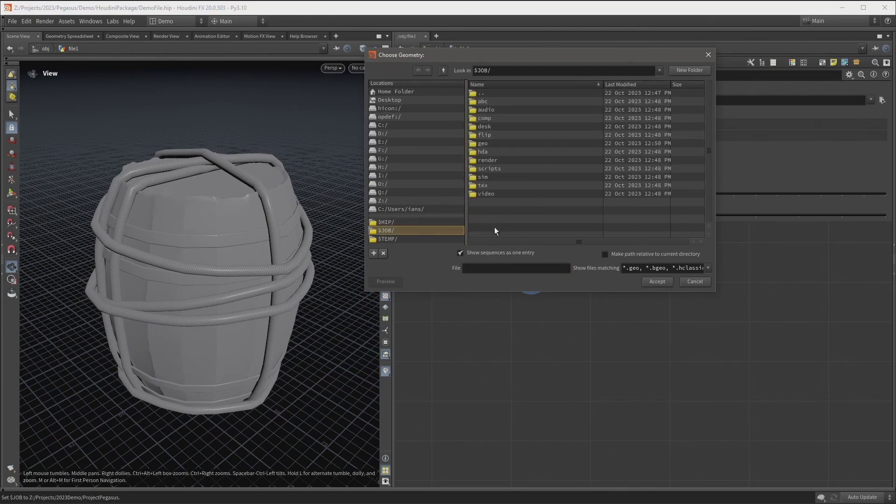
{"action": "double_click", "coordinate": [494, 143]}
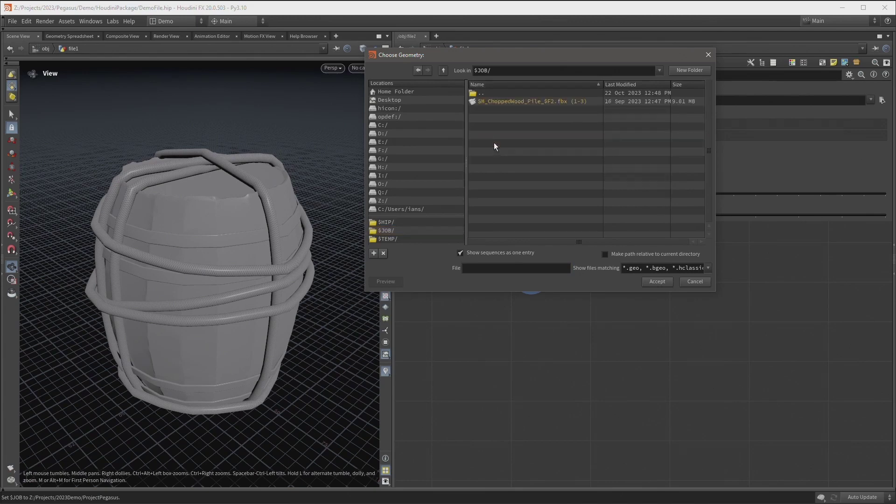
{"action": "left_click", "coordinate": [461, 252]}
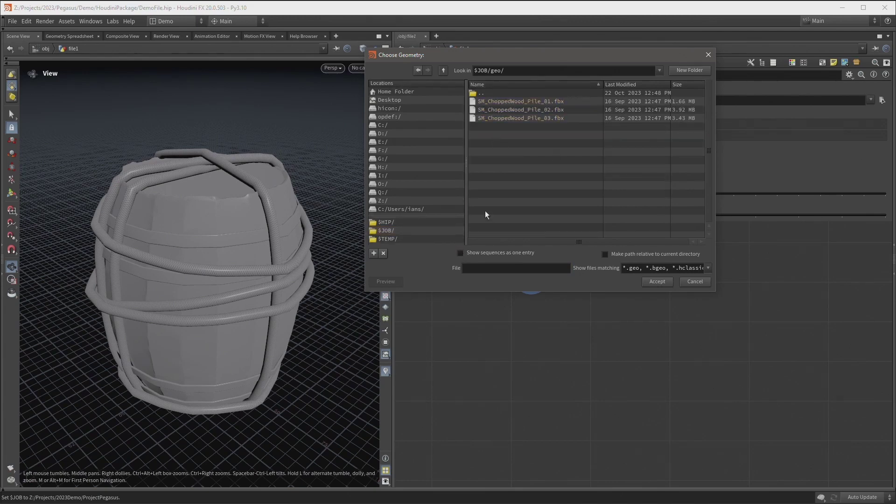
{"action": "double_click", "coordinate": [533, 110]}
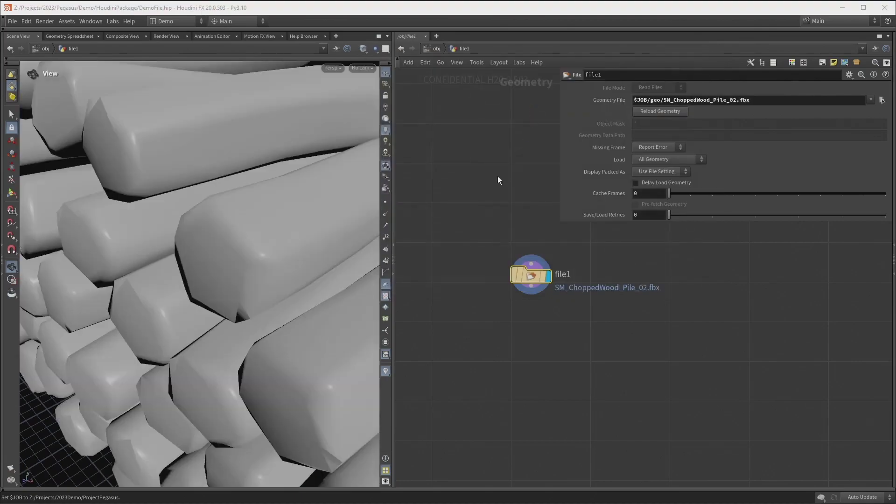
{"action": "key", "text": "f"}
{"action": "mouse_move", "coordinate": [266, 201]}
{"action": "left_mouse_down"}
{"action": "mouse_move", "coordinate": [286, 210]}
{"action": "mouse_move", "coordinate": [280, 202]}
{"action": "left_mouse_up"}
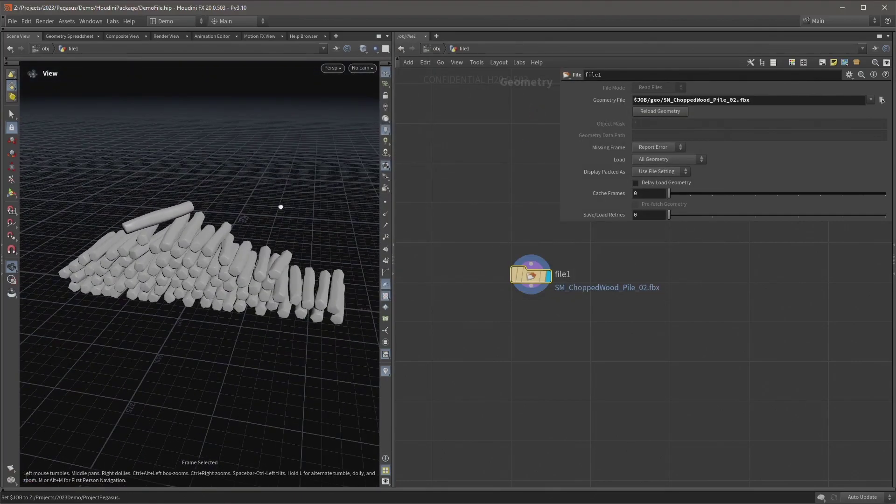
Compare the wood pile's geometry path in its $JOB form and its fully expanded form
{"action": "left_click", "coordinate": [611, 101]}
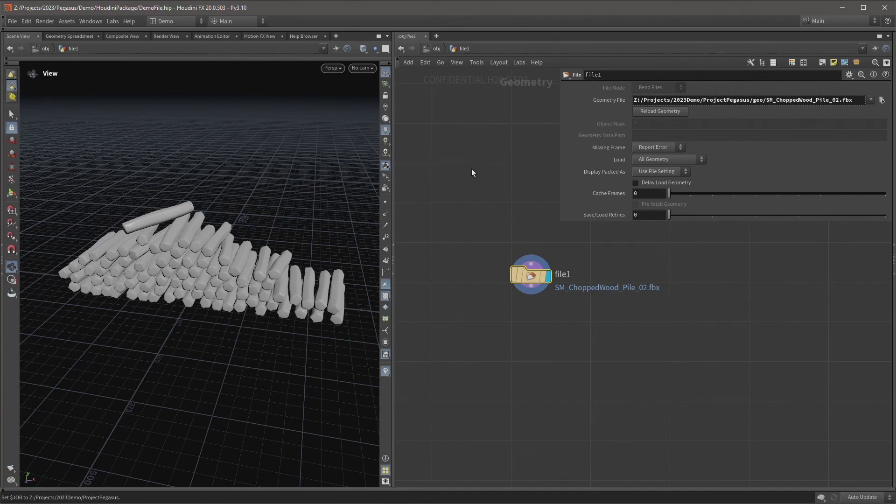
{"action": "left_click", "coordinate": [604, 99]}
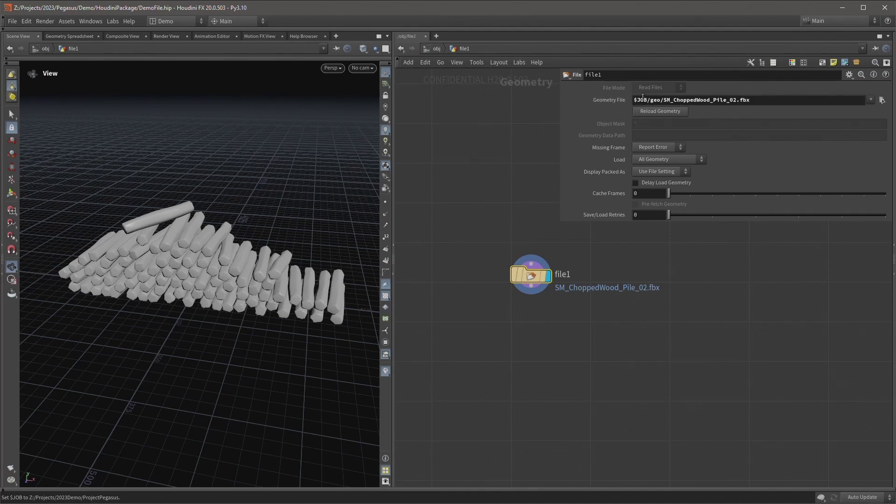
{"action": "left_click", "coordinate": [604, 98]}
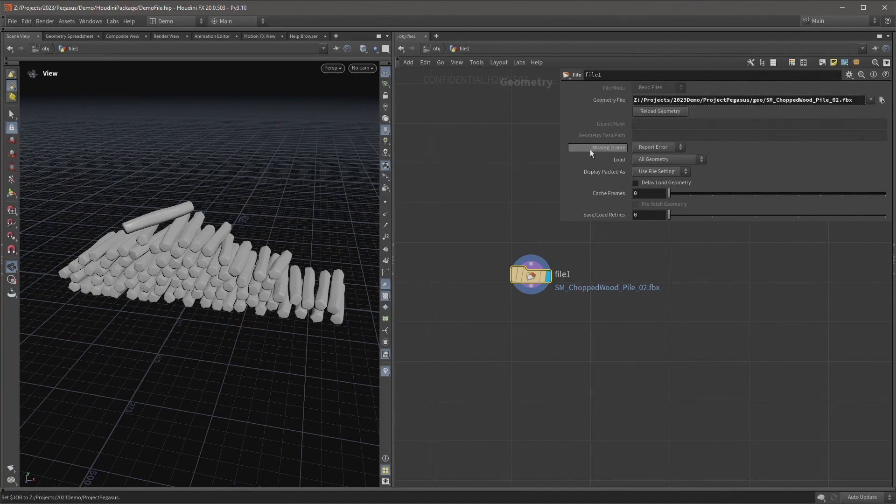
{"action": "mouse_move", "coordinate": [590, 150]}
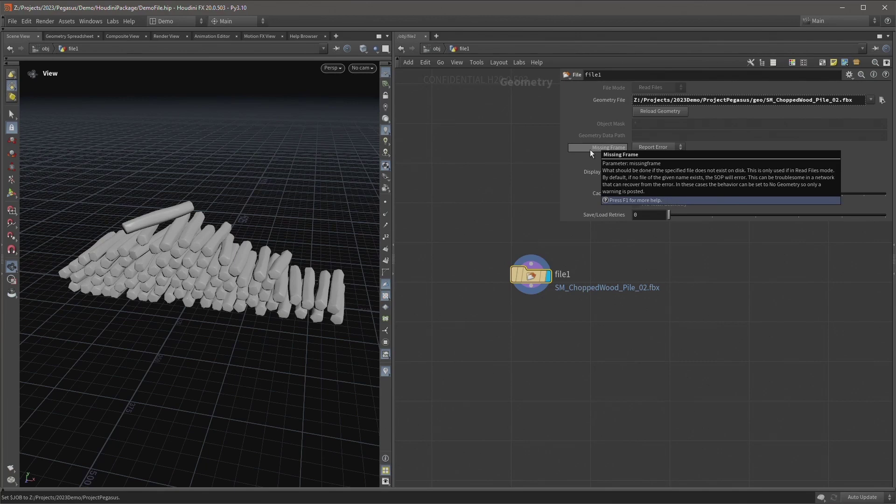
{"action": "left_click", "coordinate": [534, 171]}
{"action": "scroll", "coordinate": [534, 171], "scroll_direction": "down", "scroll_amount": 3}
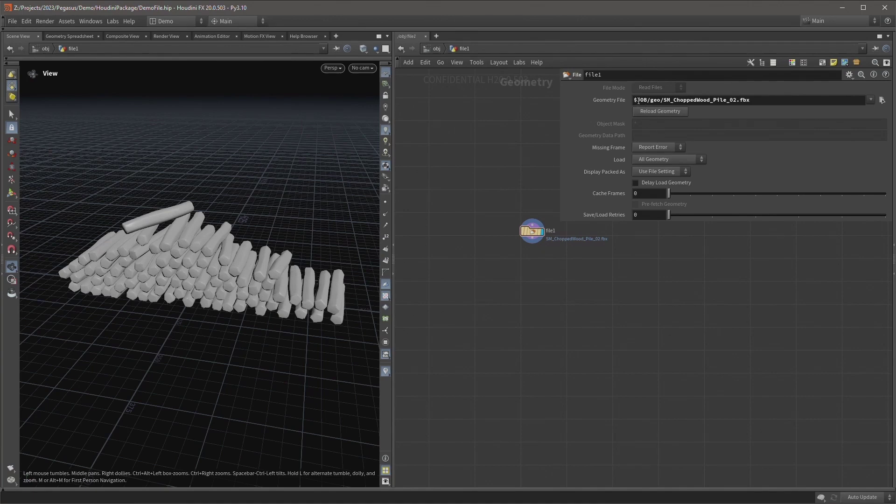
{"action": "double_click", "coordinate": [647, 100]}
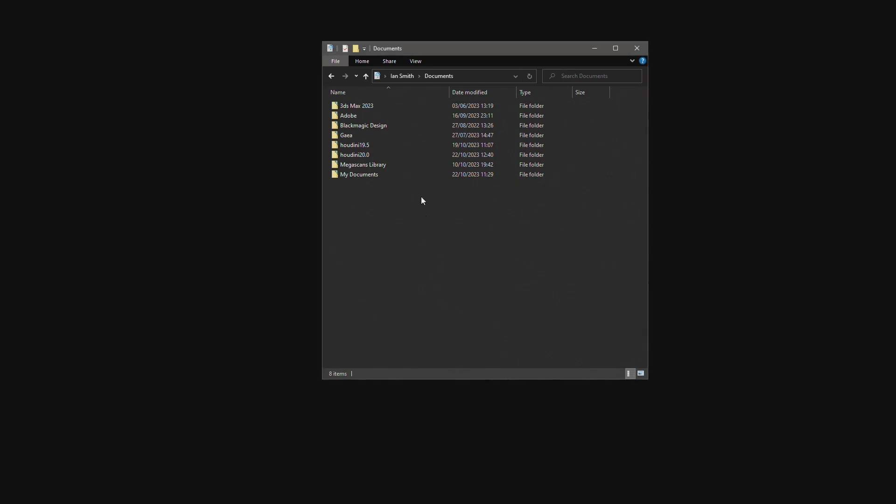
Open the houdini20.0 folder in Documents and create a folder named packages inside it
{"action": "left_click", "coordinate": [365, 147]}
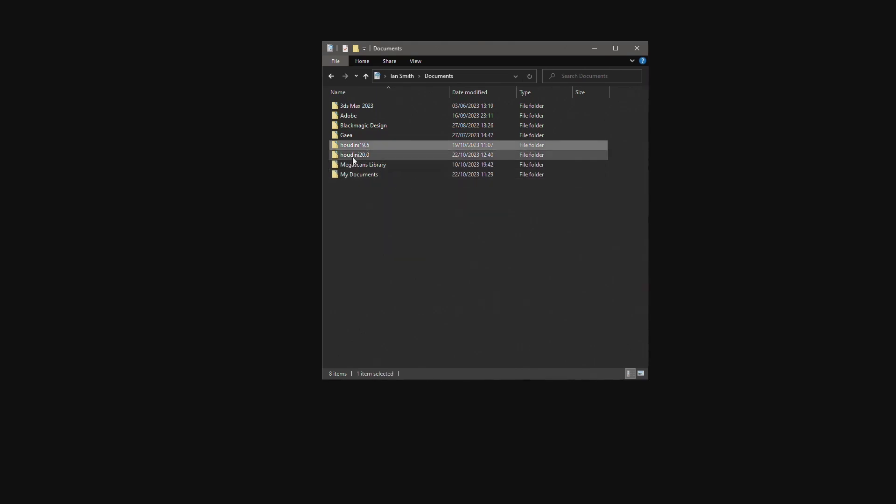
{"action": "left_click", "coordinate": [354, 156]}
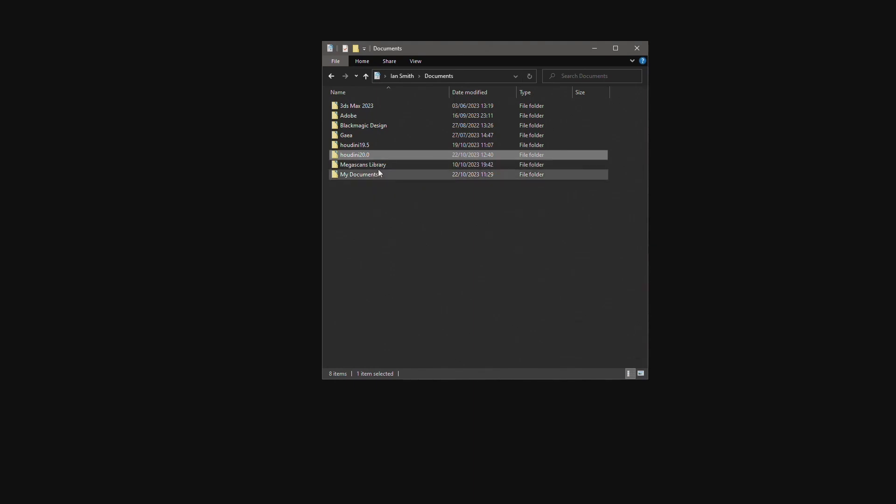
{"action": "double_click", "coordinate": [379, 155]}
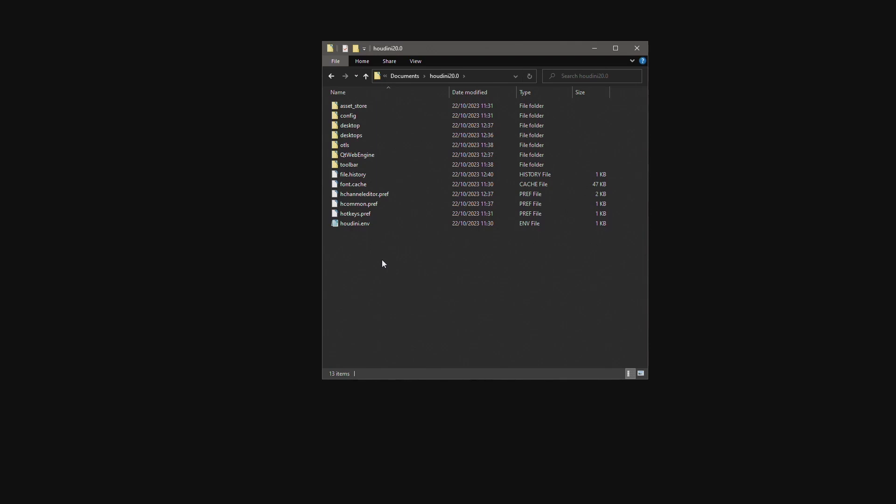
{"action": "right_click", "coordinate": [403, 236]}
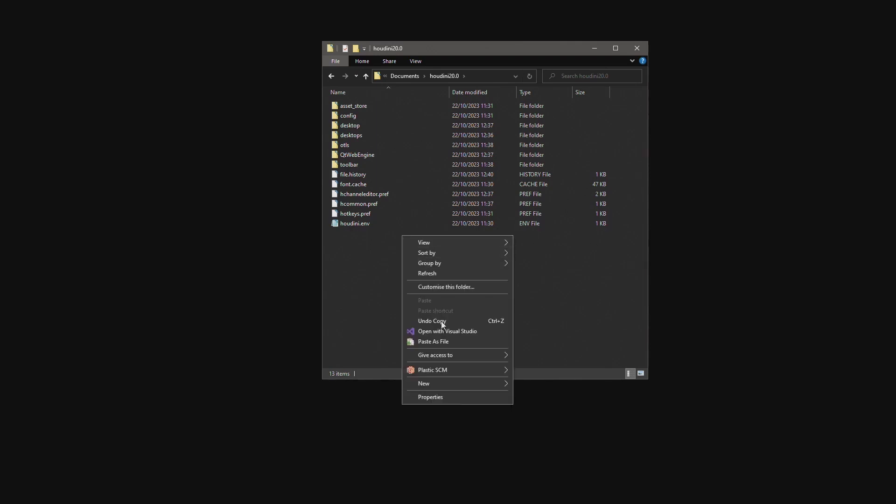
{"action": "mouse_move", "coordinate": [496, 387]}
{"action": "left_click", "coordinate": [533, 245]}
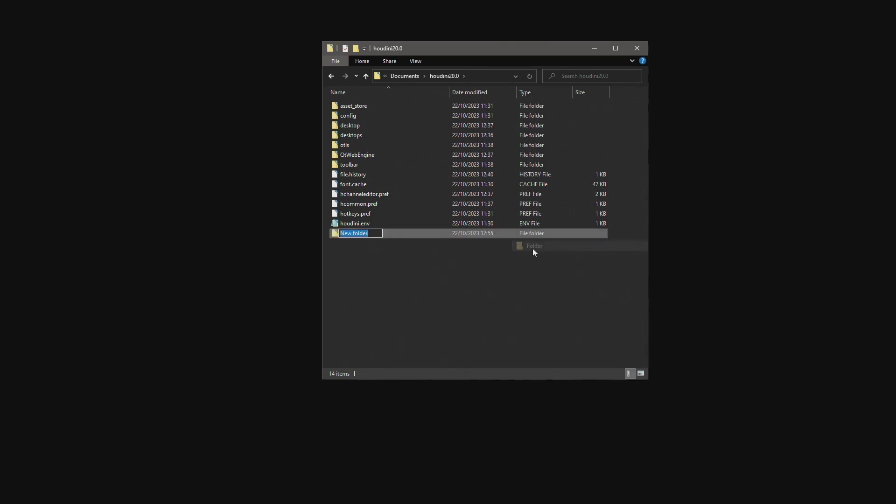
{"action": "type", "text": "packages"}
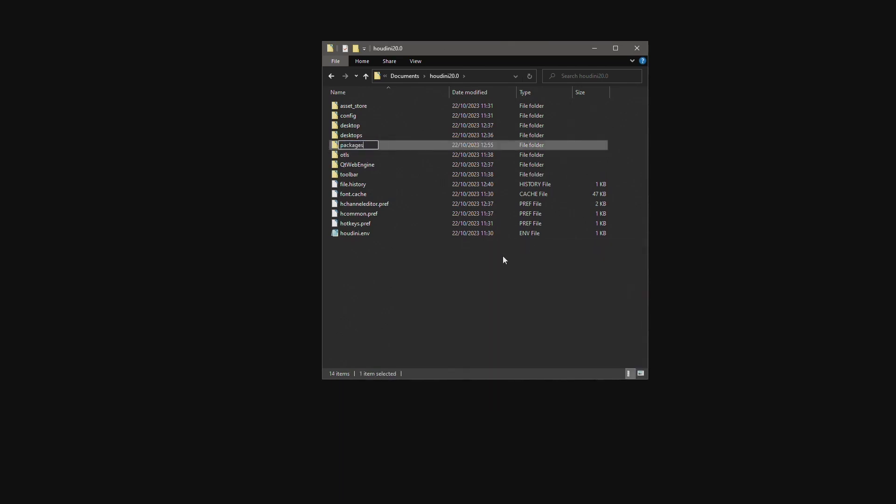
{"action": "key", "text": "Return"}
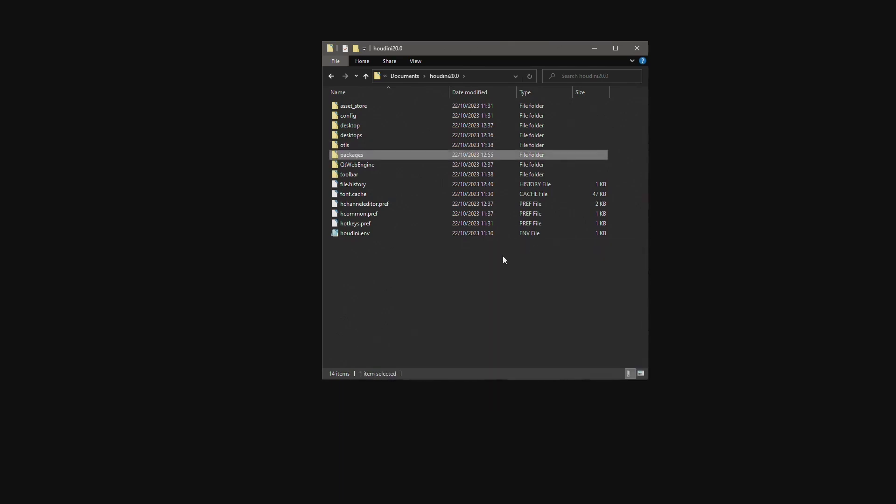
Create a text file in the packages folder, rename it PegasusDemo.json with its extension changed, and open it in Notepad
{"action": "double_click", "coordinate": [390, 156]}
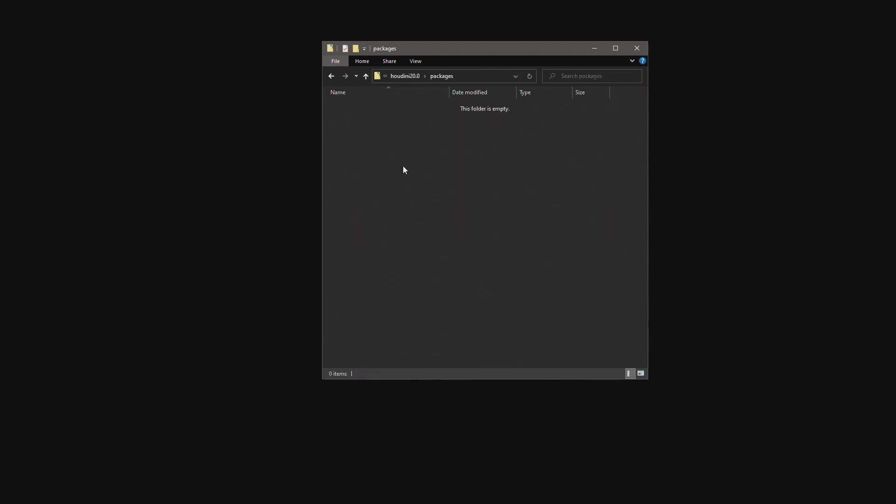
{"action": "right_click", "coordinate": [410, 130]}
{"action": "mouse_move", "coordinate": [430, 279]}
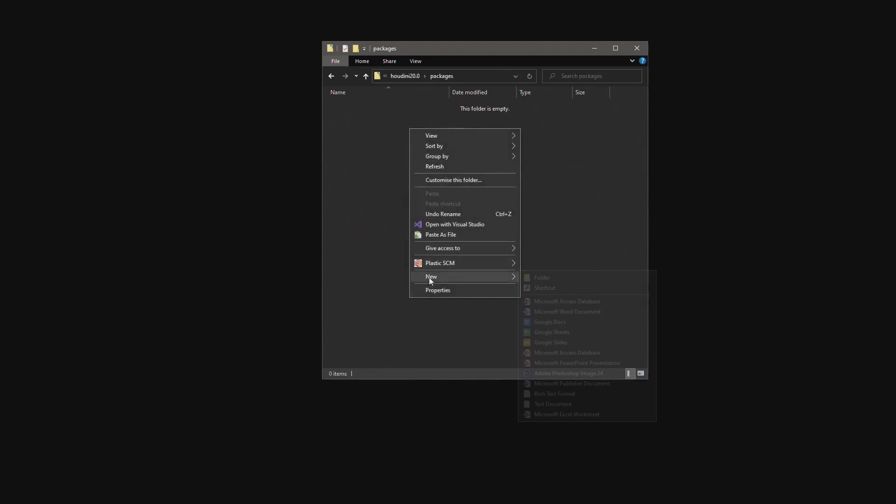
{"action": "left_click", "coordinate": [534, 403]}
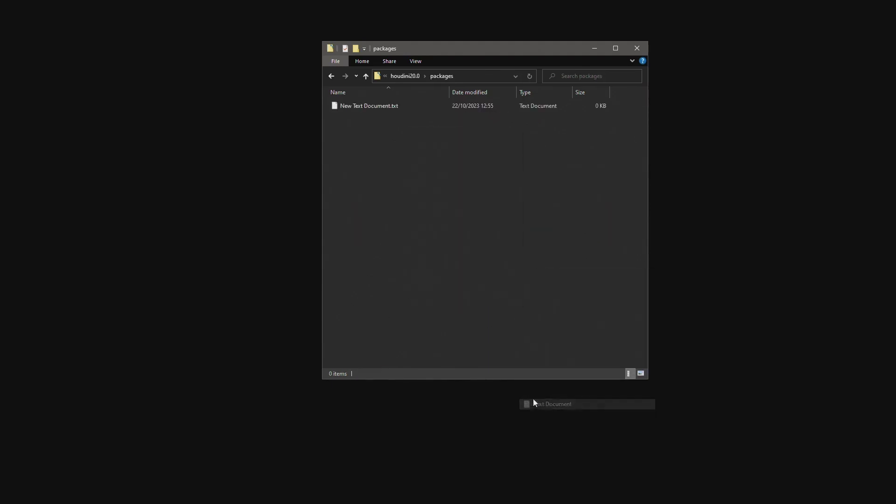
{"action": "type", "text": "Pegasus"}
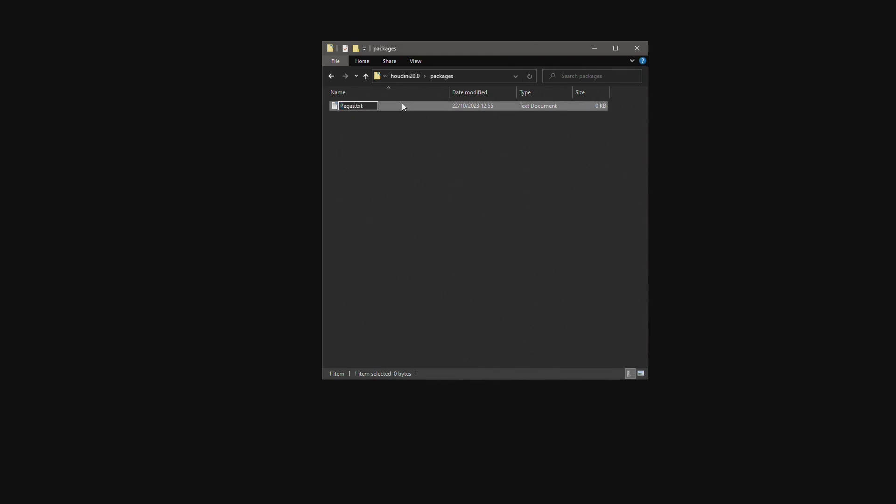
{"action": "type", "text": "Demo.json"}
{"action": "key", "text": "Return"}
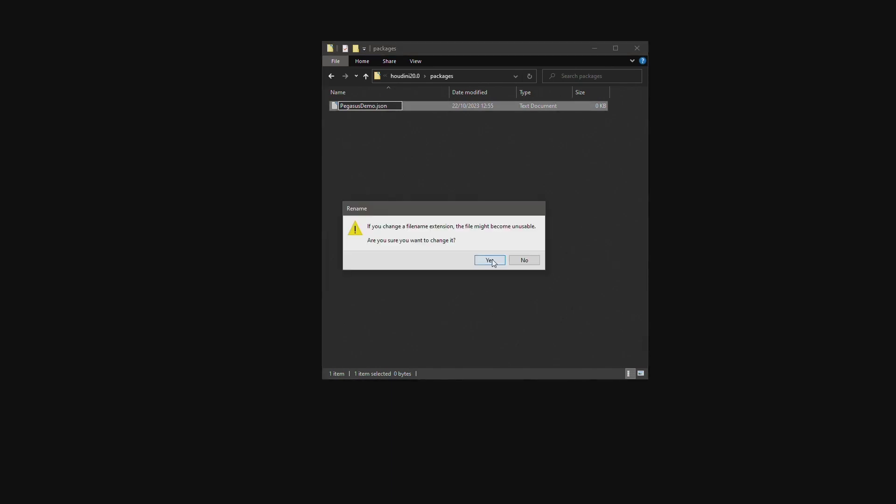
{"action": "left_click", "coordinate": [490, 260]}
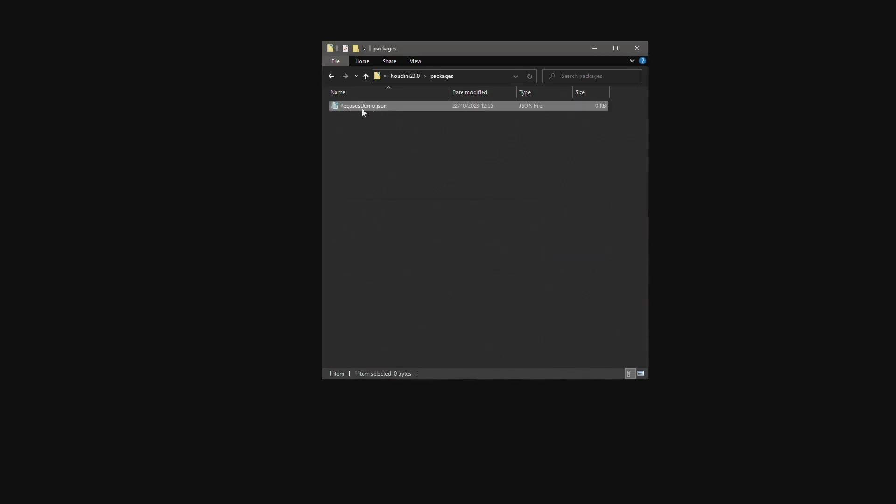
{"action": "right_click", "coordinate": [362, 108]}
{"action": "left_click", "coordinate": [382, 127]}
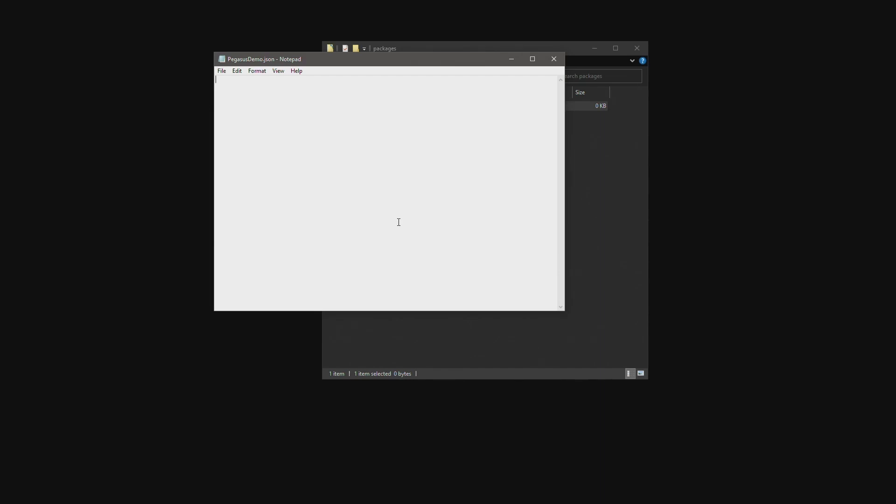
Switch to Chrome and review the package file keywords in the Houdini packages documentation
{"action": "left_click_drag", "start_coordinate": [895, 19], "coordinate": [396, 1]}
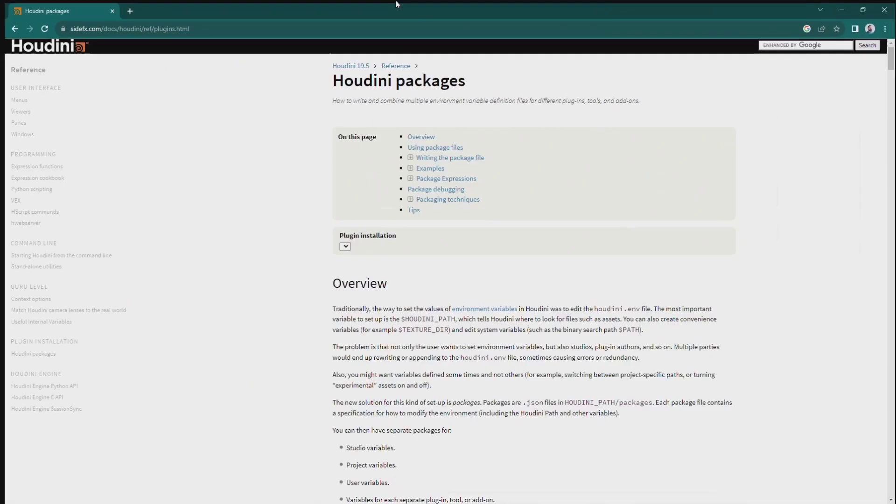
{"action": "scroll", "coordinate": [637, 114], "scroll_direction": "down", "scroll_amount": 15}
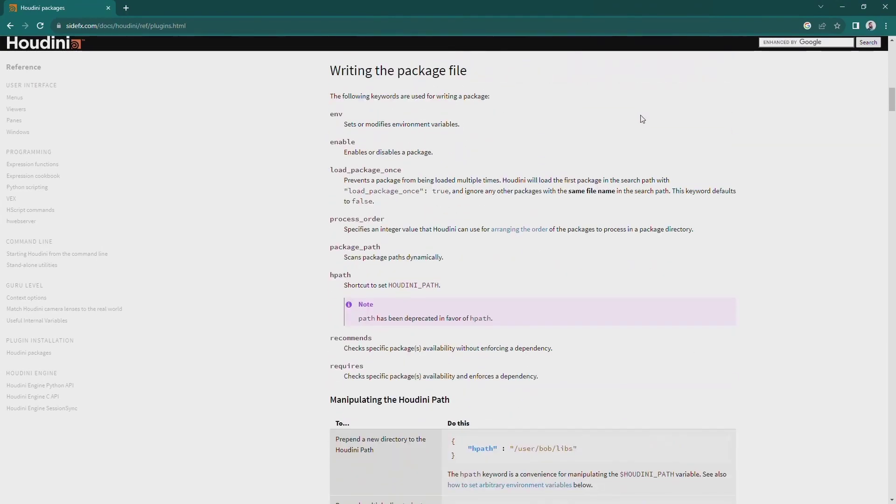
{"action": "left_click", "coordinate": [839, 5]}
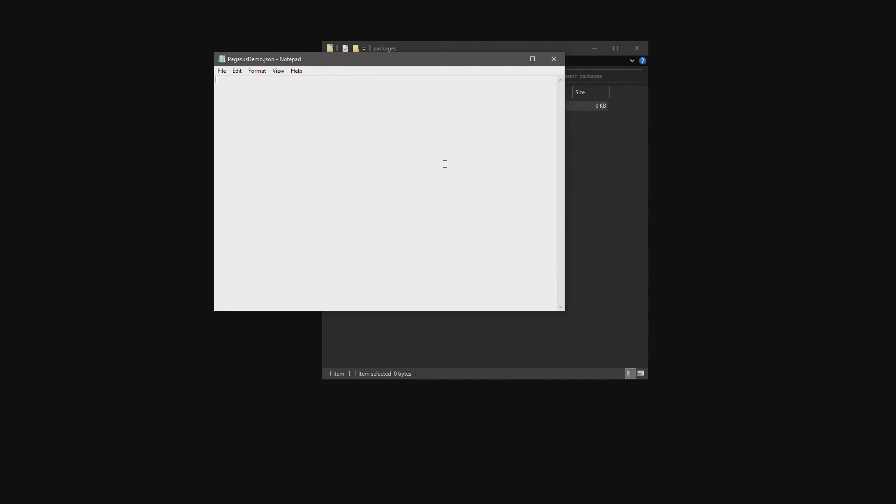
Write a pair of curly braces in PegasusDemo.json with an empty "hpath" key between them
{"action": "type", "text": "{"}
{"action": "key", "text": "Return"}
{"action": "key", "text": "Return"}
{"action": "type", "text": "\"hpath"}
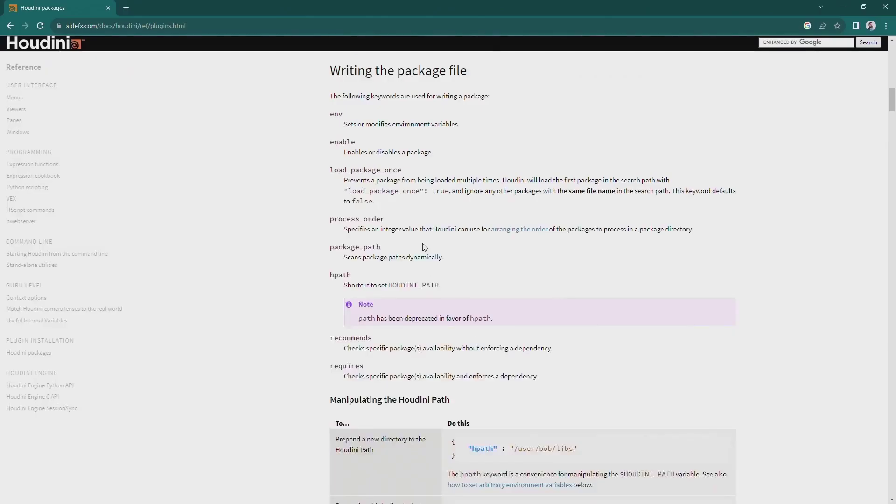
Read what $HOUDINI_PATH does in the Overview section of the Houdini packages documentation
{"action": "scroll", "coordinate": [422, 247], "scroll_direction": "up", "scroll_amount": 15}
{"action": "scroll", "coordinate": [422, 243], "scroll_direction": "down", "scroll_amount": 4}
{"action": "left_click_drag", "start_coordinate": [399, 132], "coordinate": [454, 134]}
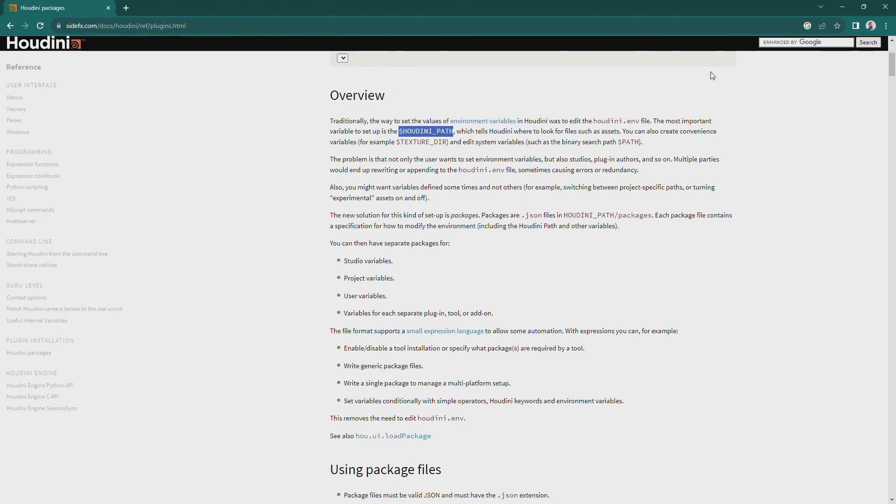
{"action": "left_click", "coordinate": [837, 9]}
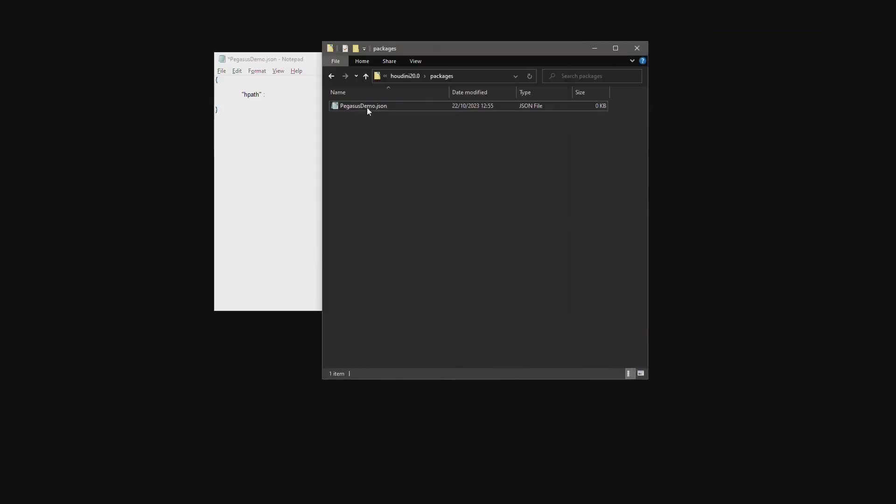
Inspect the otls folder inside houdini20.0 in File Explorer, with its Name column widened to show full file names
{"action": "left_click", "coordinate": [408, 77]}
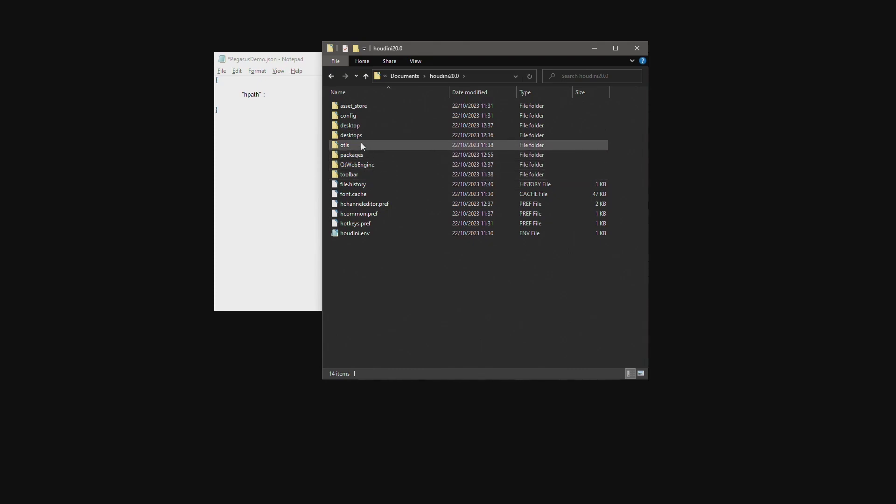
{"action": "left_click", "coordinate": [361, 156]}
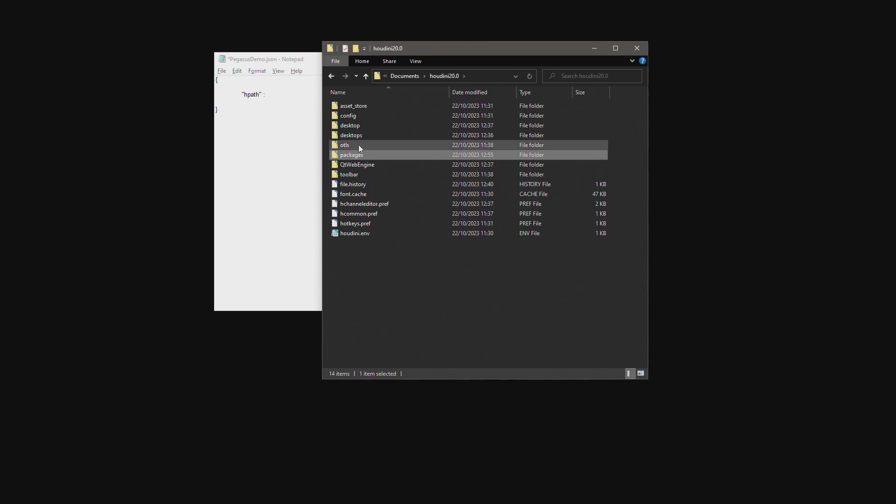
{"action": "left_click", "coordinate": [362, 148]}
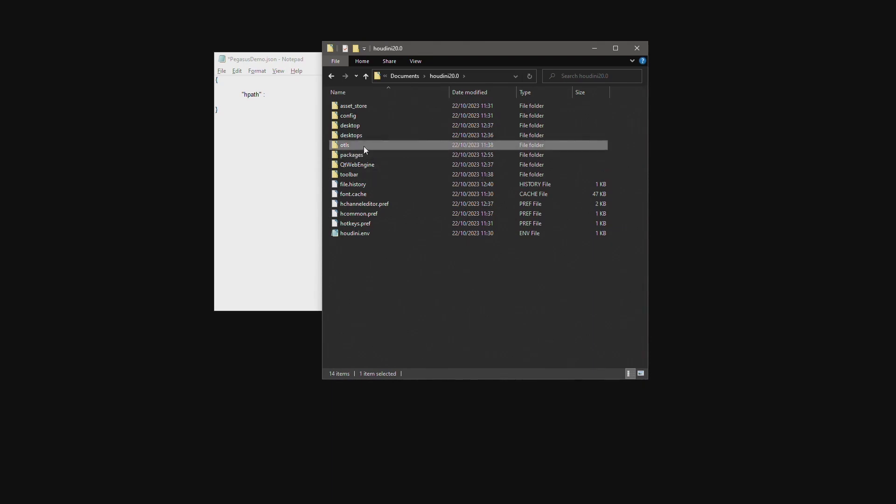
{"action": "double_click", "coordinate": [364, 147]}
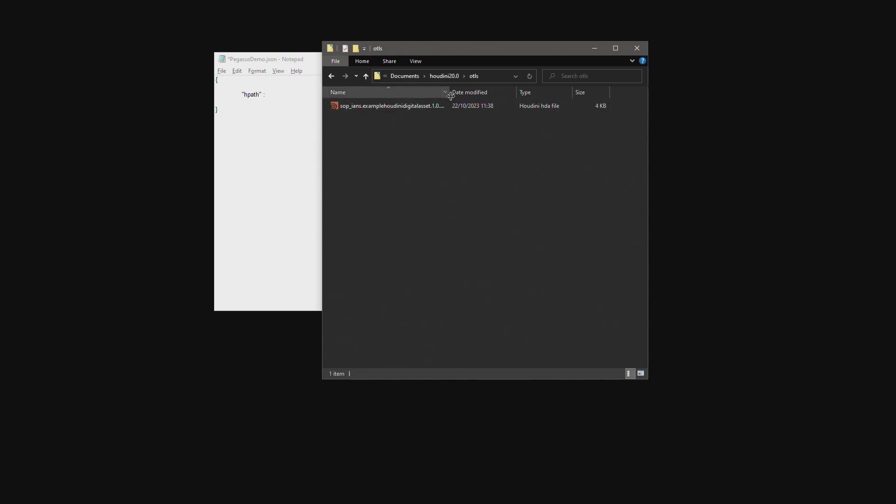
{"action": "left_click_drag", "start_coordinate": [449, 93], "coordinate": [487, 93]}
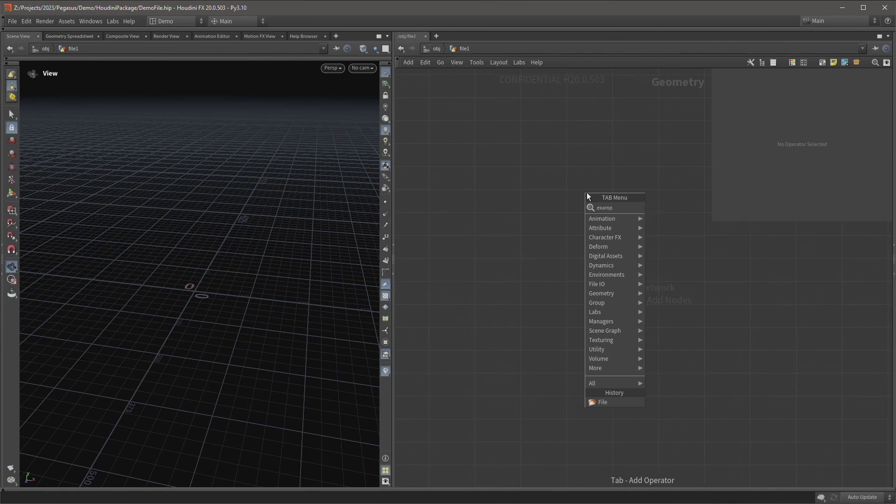
Add an ExampleHoudiniDigitalAsset node to the geometry network in Houdini
{"action": "type", "text": "le"}
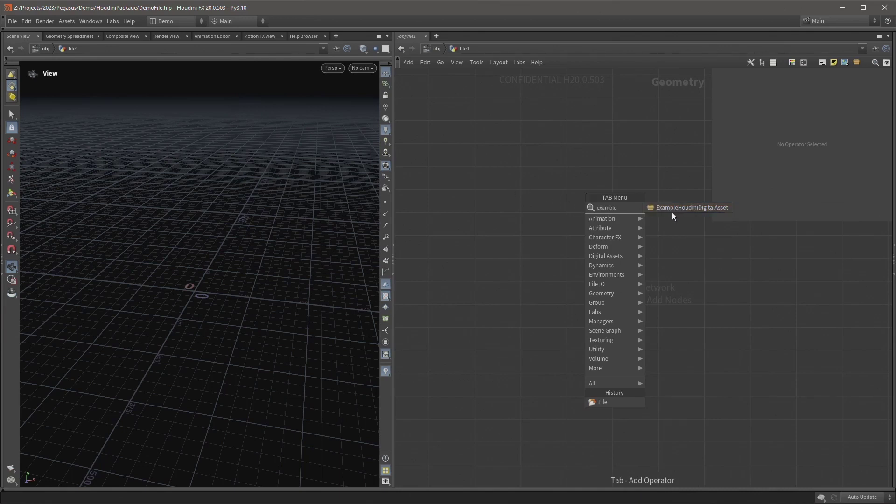
{"action": "left_click", "coordinate": [713, 209]}
{"action": "left_click", "coordinate": [578, 206]}
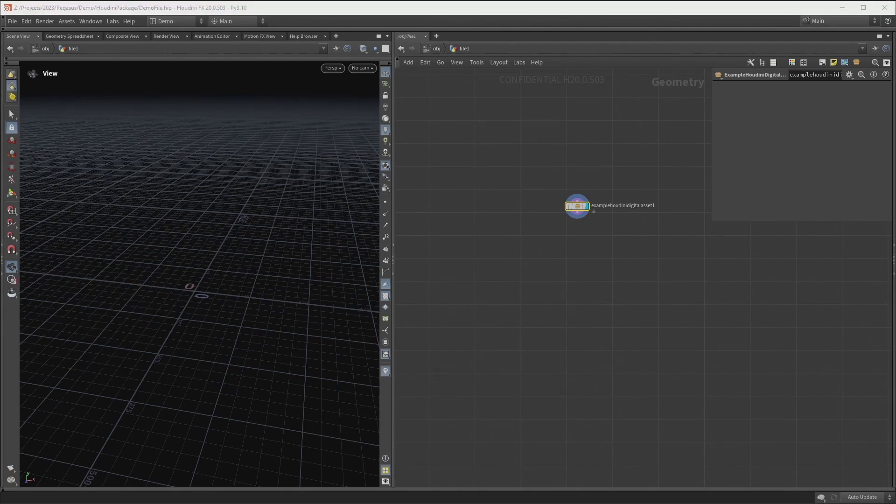
Copy the PegasusDemo package folder's path into PegasusDemo.json as the quoted hpath value C:\ProjectPegasus\Houdini\Packages\PegasusDemo
{"action": "left_click_drag", "start_coordinate": [738, 182], "coordinate": [343, 91]}
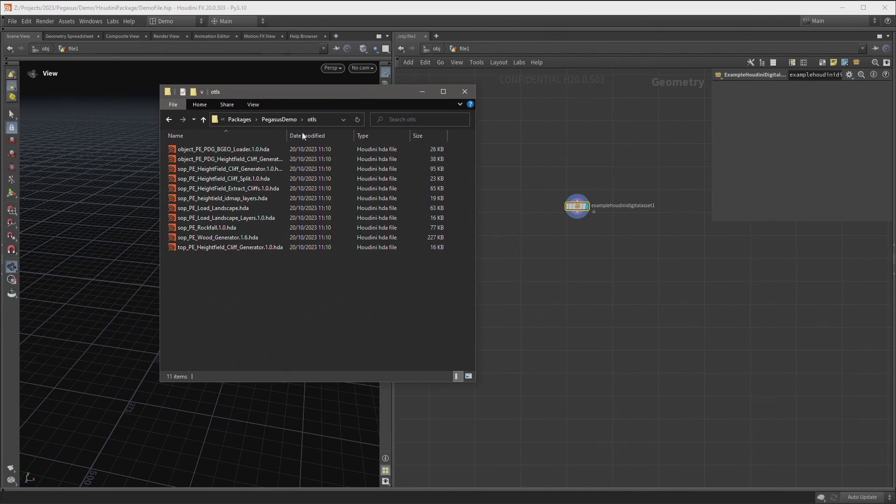
{"action": "left_click", "coordinate": [278, 119]}
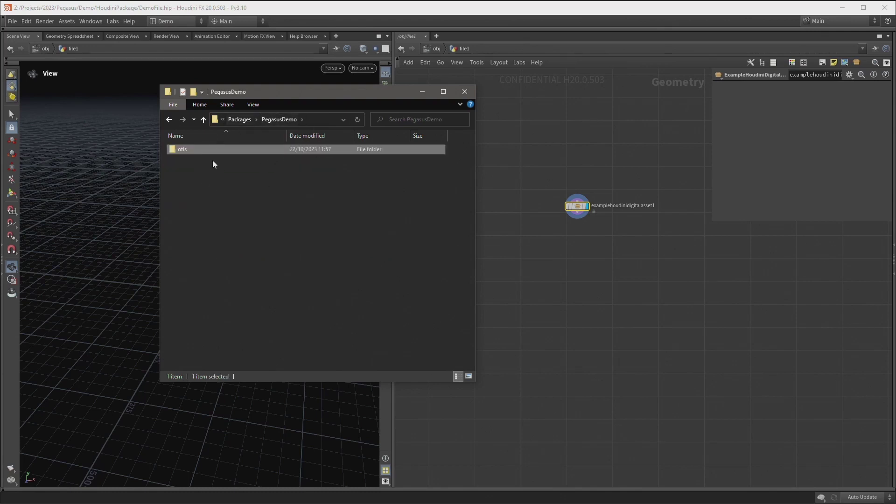
{"action": "key", "text": "alt+d"}
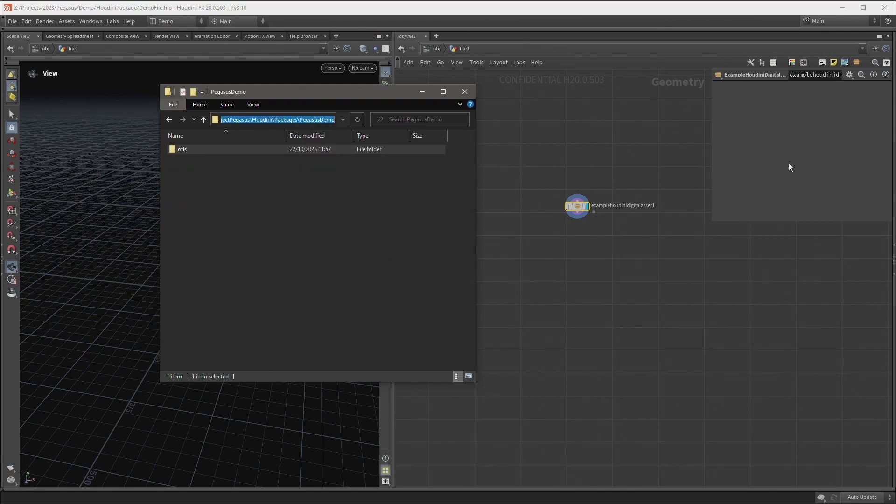
{"action": "key", "text": "alt+Tab"}
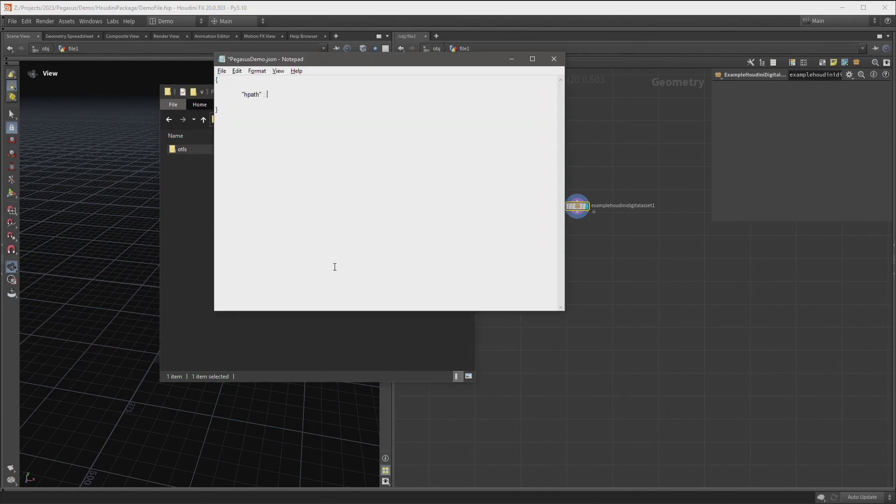
{"action": "type", "text": "C:\\ProjectPegasus\\Houdini\\Packages\\PegasusDemo"}
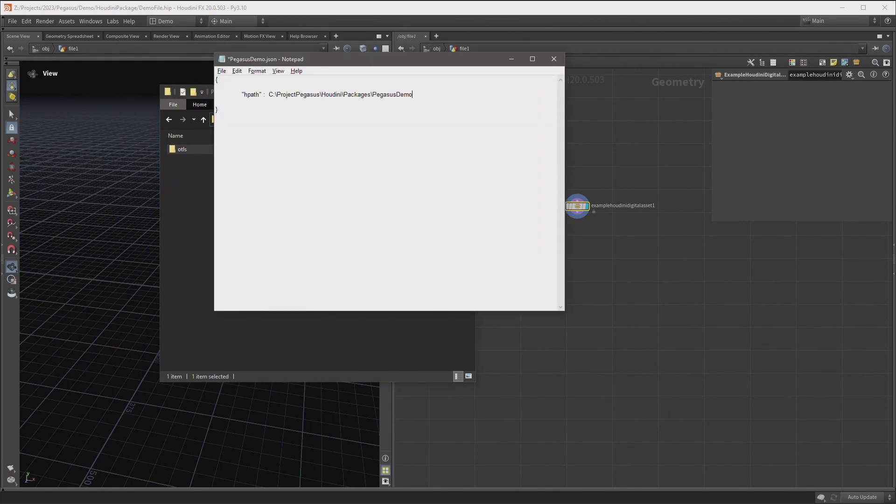
{"action": "type", "text": "\""}
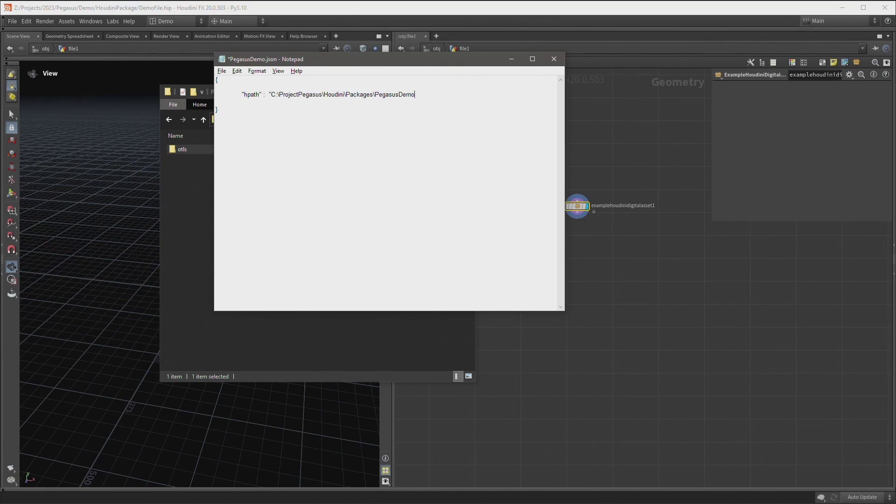
Replace the backslashes in the hpath value with forward slashes and save PegasusDemo.json
{"action": "left_click", "coordinate": [285, 95]}
{"action": "key", "text": "BackSpace"}
{"action": "type", "text": "/"}
{"action": "key", "text": "BackSpace"}
{"action": "type", "text": "/"}
{"action": "left_click", "coordinate": [222, 71]}
{"action": "left_click", "coordinate": [241, 111]}
Quit Houdini, saving the changes to DemoFile.hip
{"action": "left_click", "coordinate": [888, 6]}
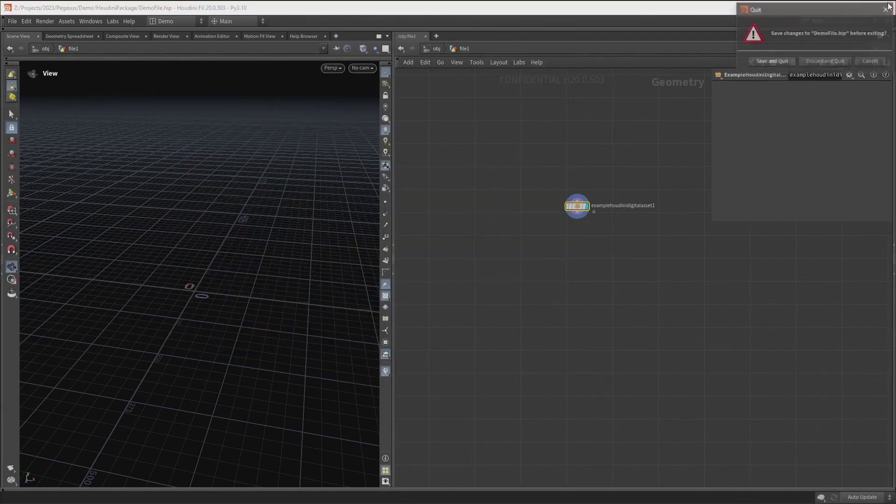
{"action": "left_click", "coordinate": [770, 60]}
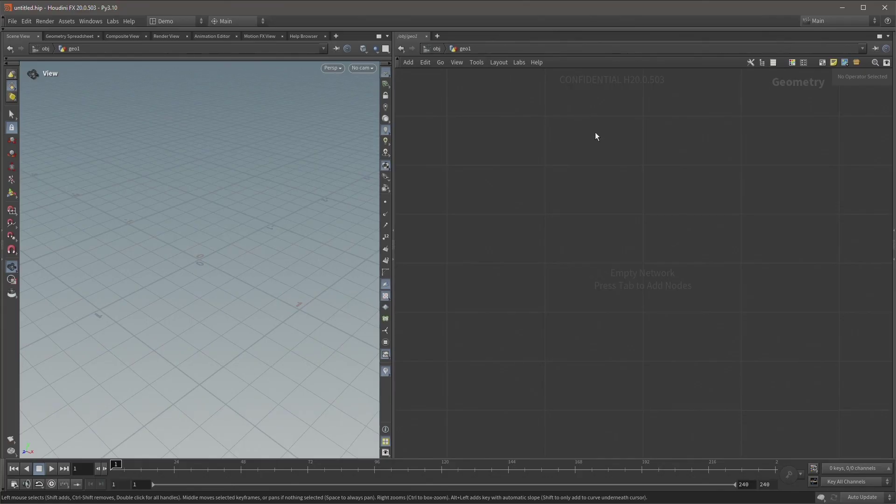
Look for the Pegasus category among the available nodes and compare the hpath in PegasusDemo.json with the PegasusDemo folder's location
{"action": "key", "text": "Tab"}
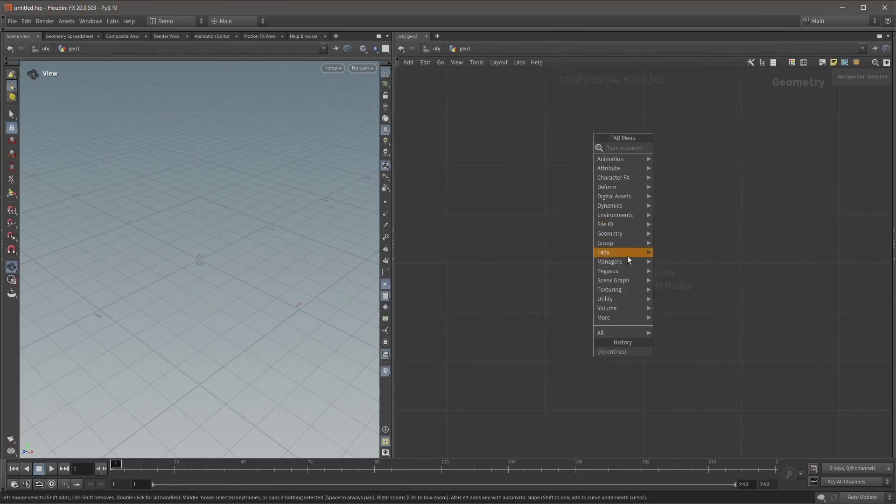
{"action": "mouse_move", "coordinate": [628, 272]}
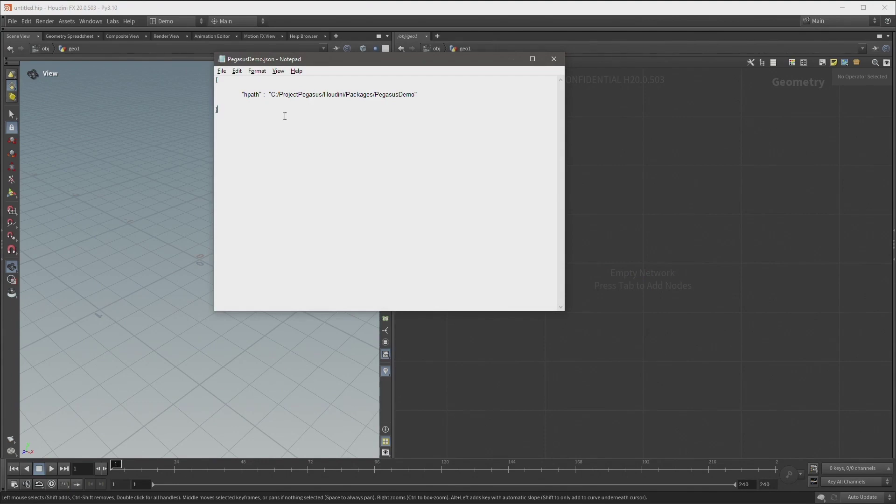
{"action": "left_click_drag", "start_coordinate": [273, 93], "coordinate": [384, 102]}
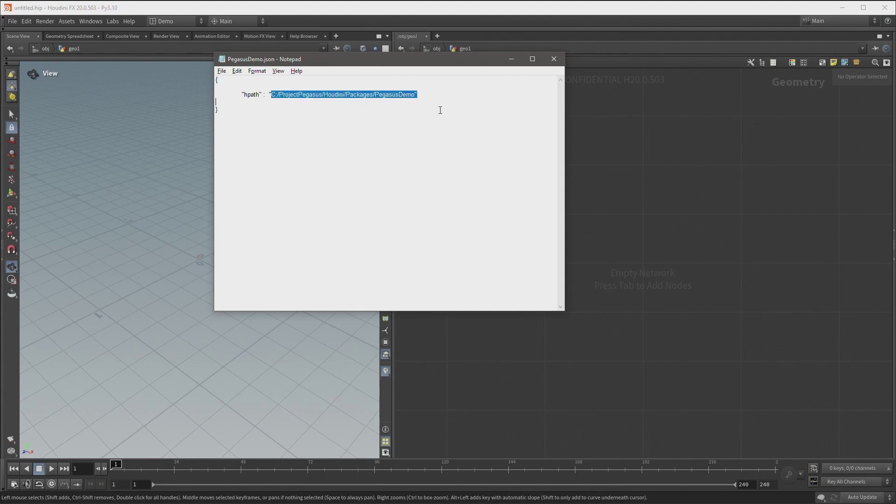
{"action": "left_click_drag", "start_coordinate": [895, 107], "coordinate": [615, 120]}
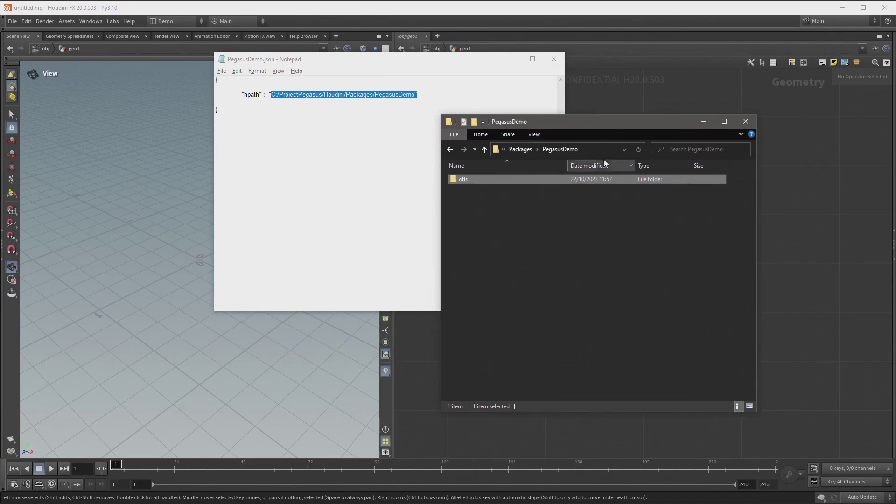
{"action": "left_click", "coordinate": [599, 153]}
{"action": "left_click", "coordinate": [516, 206]}
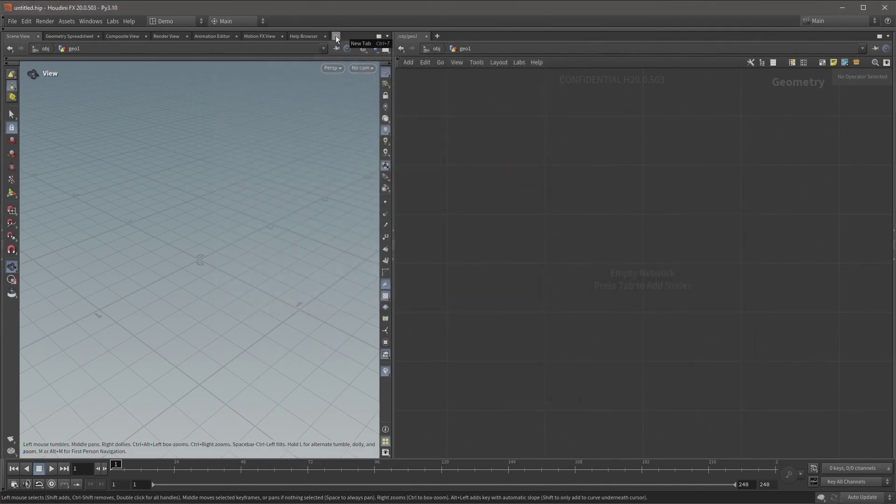
Open a Package Browser pane tab and expand the PegasusDemo package to inspect the path in its HOUDINI_PATH environment variable
{"action": "left_click", "coordinate": [335, 36]}
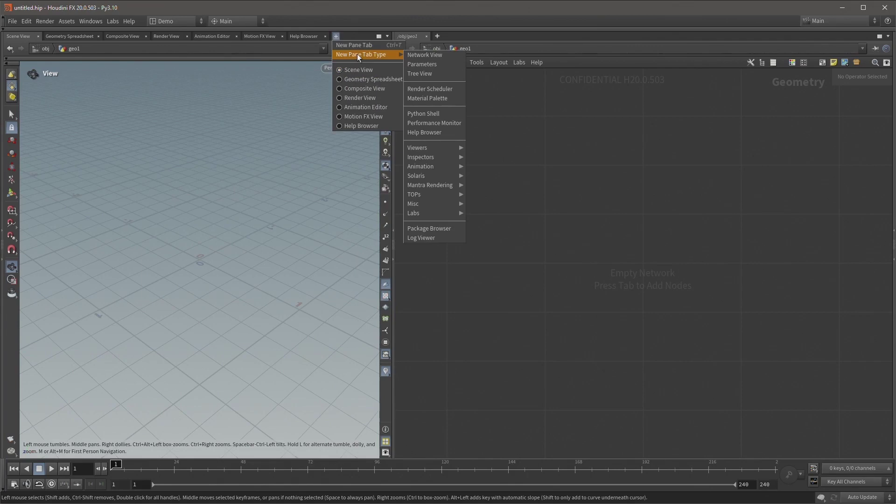
{"action": "left_click", "coordinate": [446, 230]}
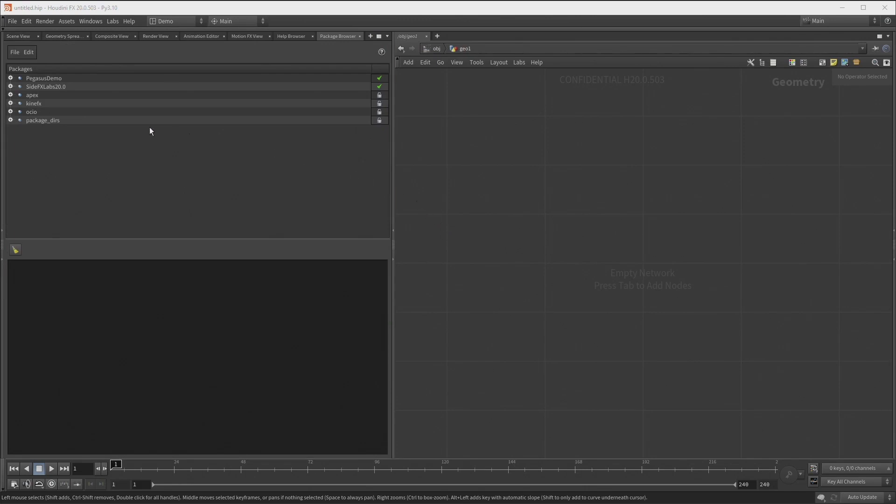
{"action": "left_click", "coordinate": [49, 78]}
{"action": "left_click", "coordinate": [10, 78]}
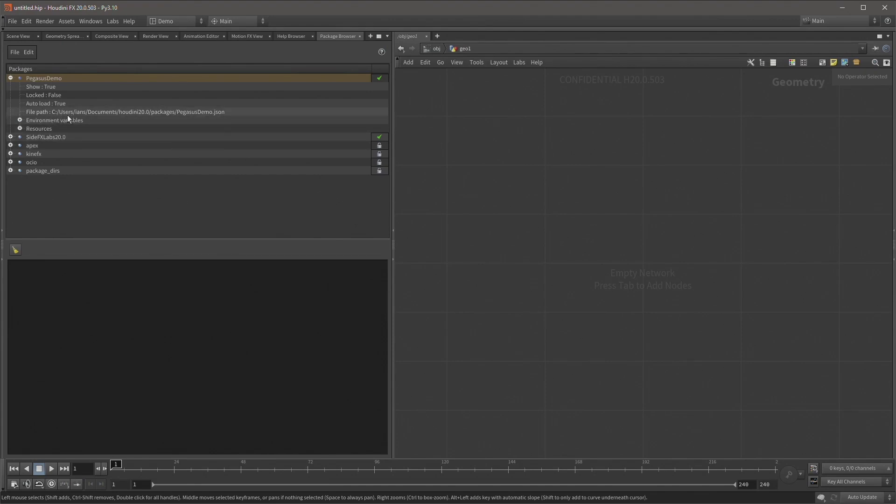
{"action": "left_click", "coordinate": [20, 121]}
{"action": "left_click", "coordinate": [29, 129]}
{"action": "left_click", "coordinate": [87, 138]}
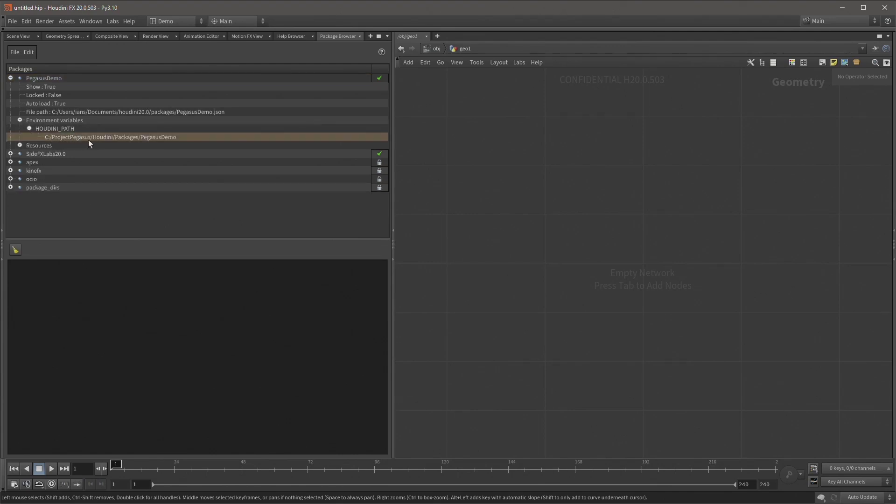
{"action": "left_click", "coordinate": [79, 129]}
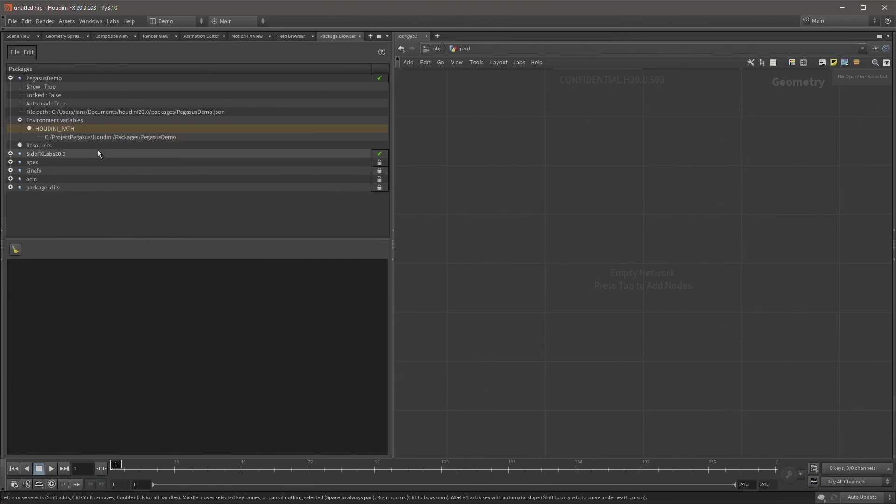
{"action": "left_click", "coordinate": [88, 137]}
Open the PegasusDemo package for editing and add a bracketed "env" list below hpath, separated from it by a comma
{"action": "right_click", "coordinate": [52, 80]}
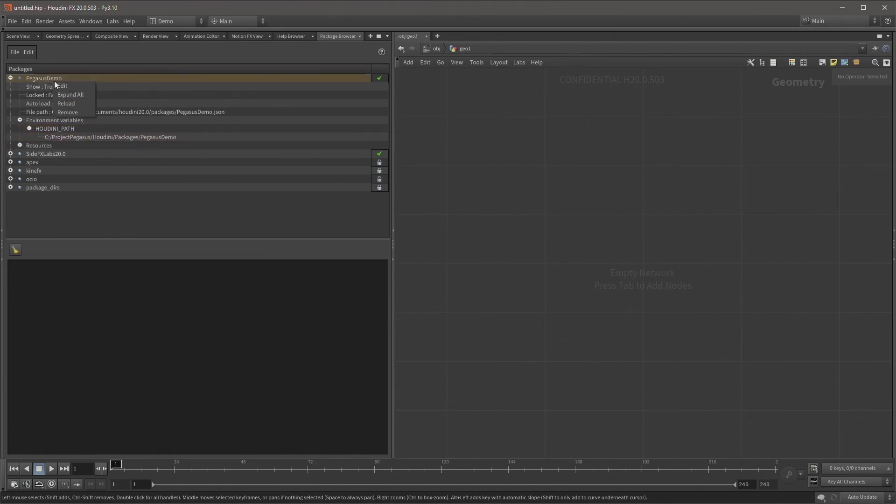
{"action": "left_click", "coordinate": [72, 89]}
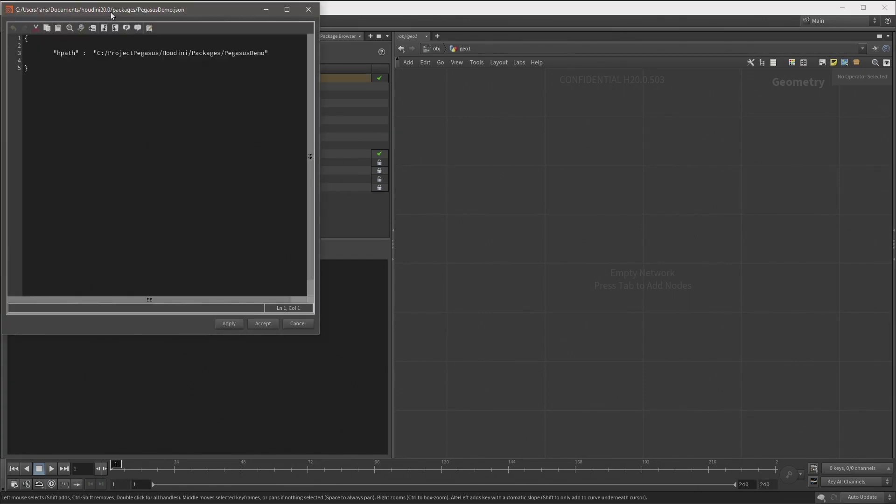
{"action": "left_click_drag", "start_coordinate": [95, 21], "coordinate": [534, 82]}
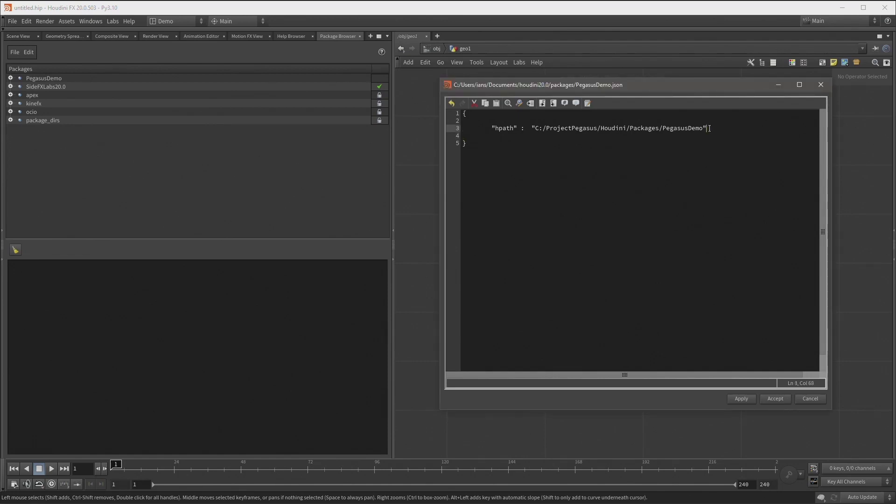
{"action": "key", "text": "Return"}
{"action": "type", "text": "\"env\" : [ ]"}
{"action": "key", "text": "Left"}
{"action": "key", "text": "Return"}
{"action": "key", "text": "Return"}
{"action": "key", "text": "Up"}
{"action": "key", "text": "Tab"}
{"action": "key", "text": "Tab"}
{"action": "key", "text": "BackSpace"}
Add a "PEGASUSDEMO" entry in braces to the env list with the value "C:/ProjectPegasus/Houdini/Packages/PegasusDemo"
{"action": "type", "text": "{  },"}
{"action": "key", "text": "Left"}
{"action": "key", "text": "Left"}
{"action": "key", "text": "Left"}
{"action": "type", "text": "\"PEGASUSDEMO"}
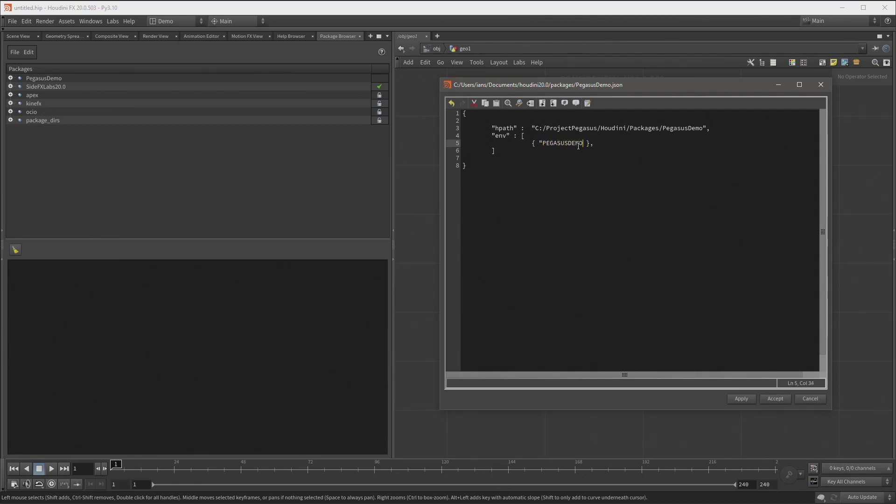
{"action": "type", "text": "\" :"}
{"action": "left_click_drag", "start_coordinate": [531, 128], "coordinate": [705, 129]}
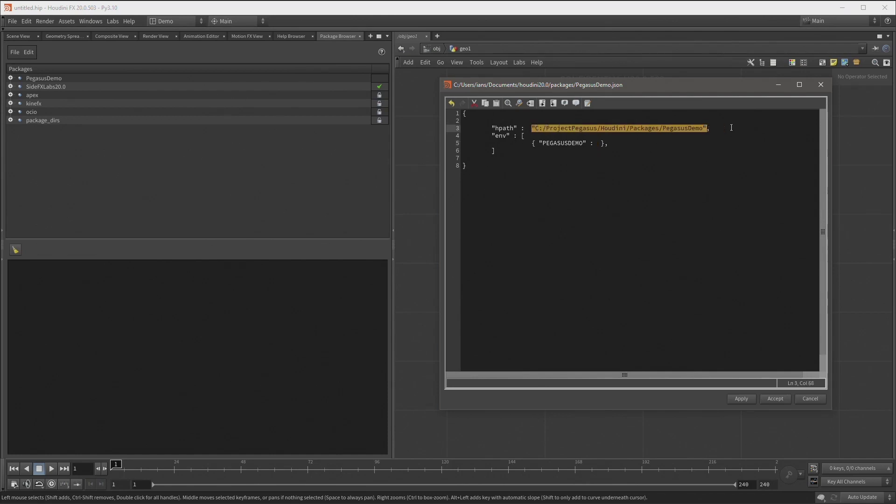
{"action": "left_click", "coordinate": [597, 144]}
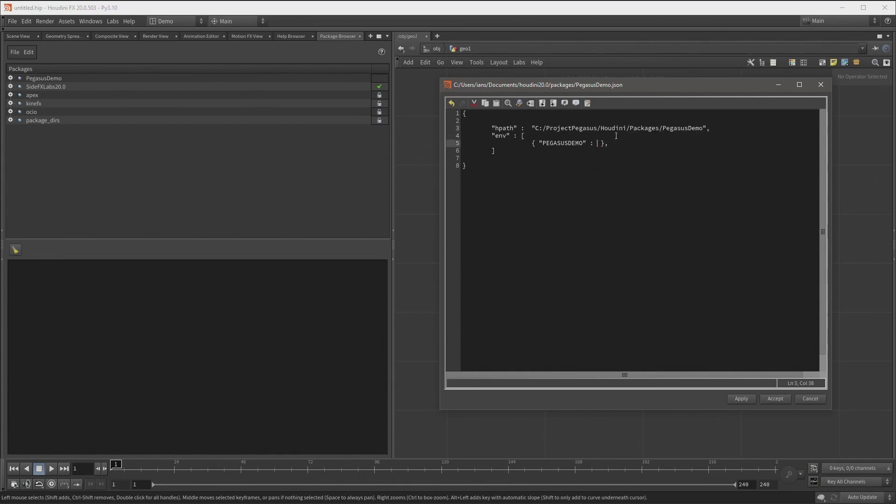
{"action": "type", "text": "\"C:/ProjectPegasus/Houdini/Packages/PegasusDemo\""}
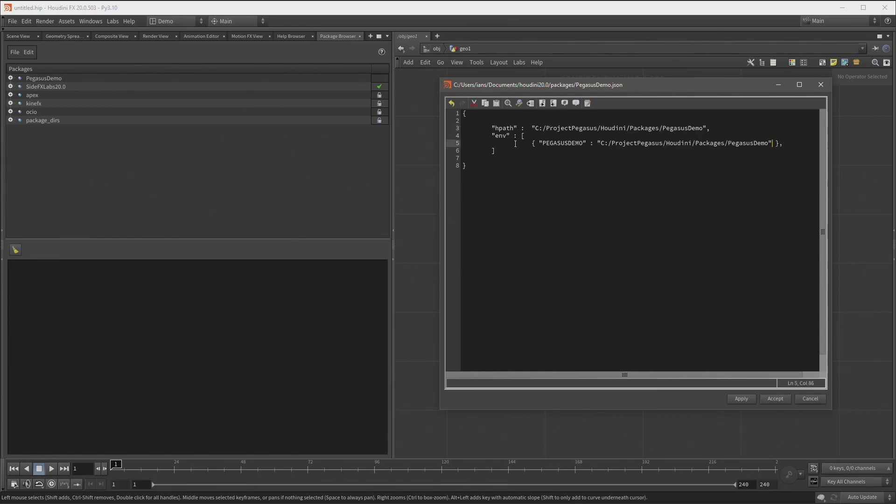
Apply the edited PegasusDemo.json and check the package load log
{"action": "left_click", "coordinate": [515, 144]}
{"action": "left_click", "coordinate": [683, 193]}
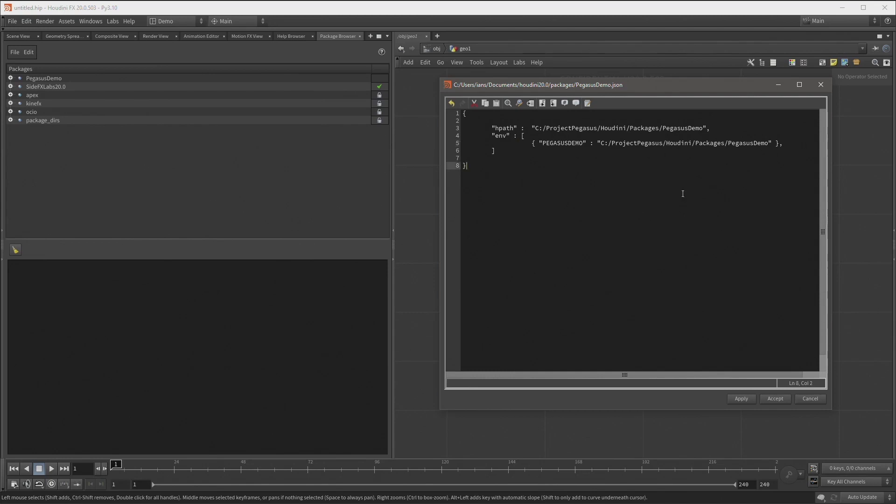
{"action": "left_click", "coordinate": [741, 399]}
{"action": "left_click_drag", "start_coordinate": [258, 268], "coordinate": [22, 268]}
{"action": "left_click", "coordinate": [256, 274]}
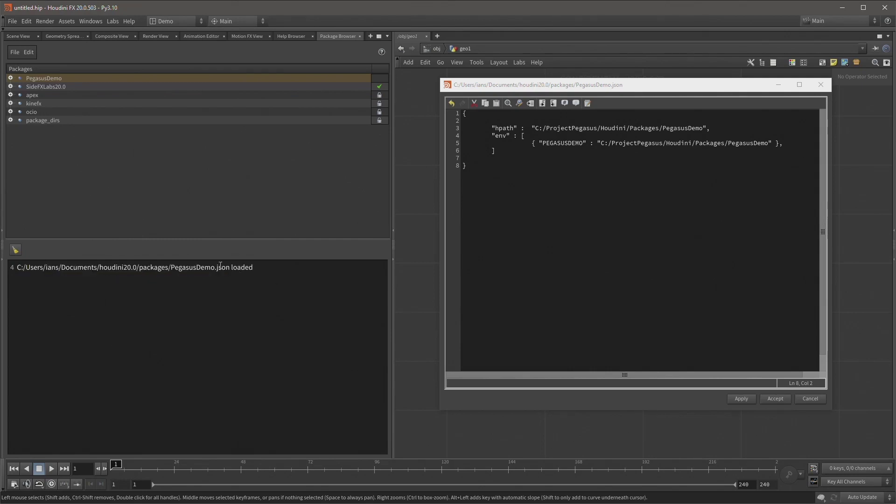
Expand the PegasusDemo package's PEGASUSDEMO environment variable to check its path, and accept the package edit
{"action": "left_click", "coordinate": [11, 78]}
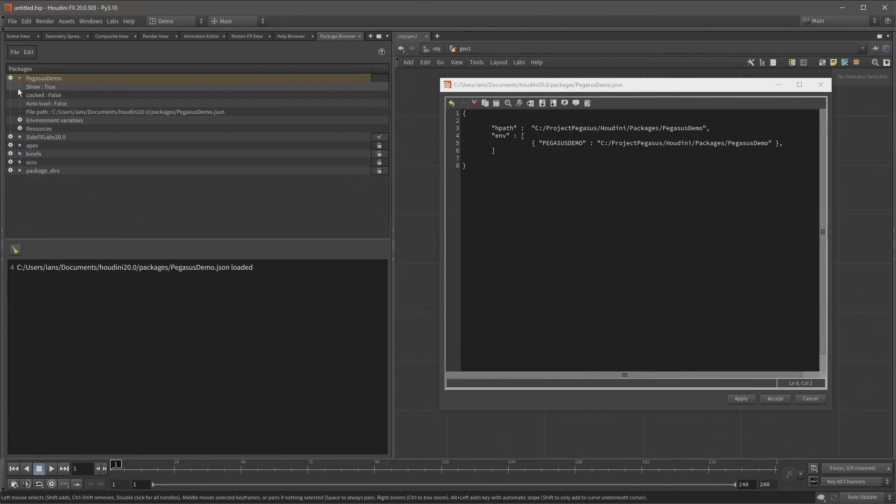
{"action": "left_click", "coordinate": [20, 120]}
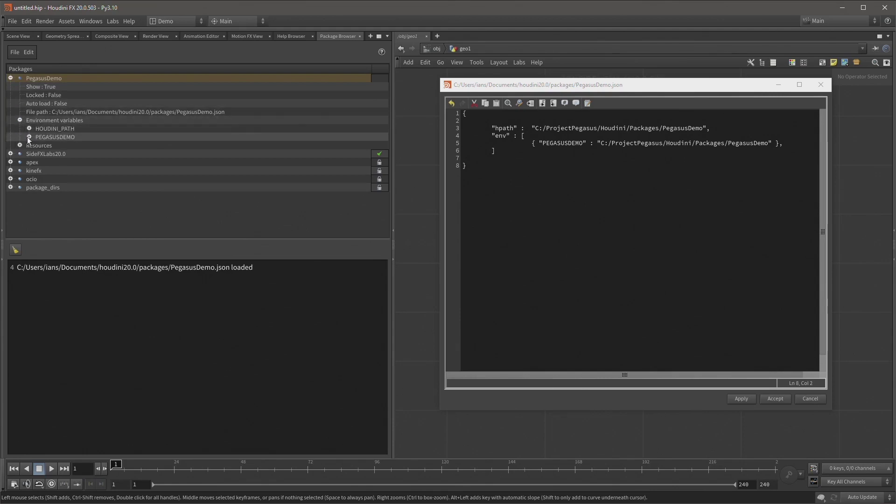
{"action": "left_click", "coordinate": [29, 137]}
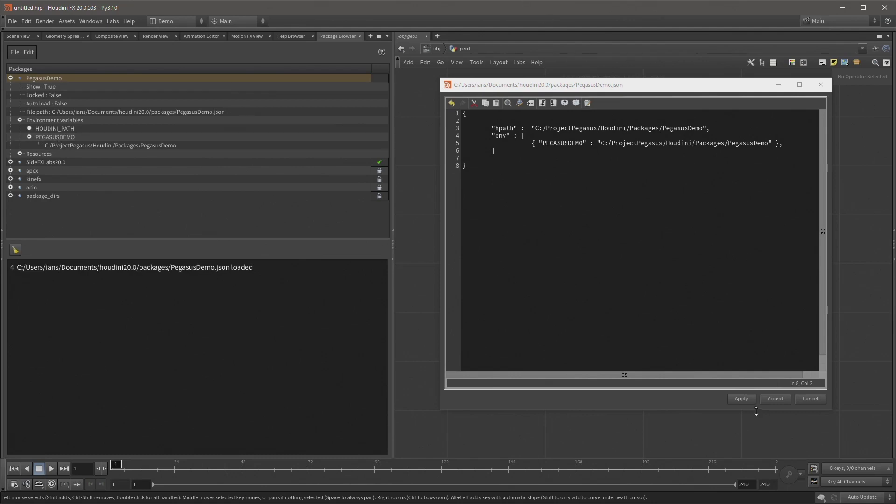
{"action": "left_click", "coordinate": [774, 399]}
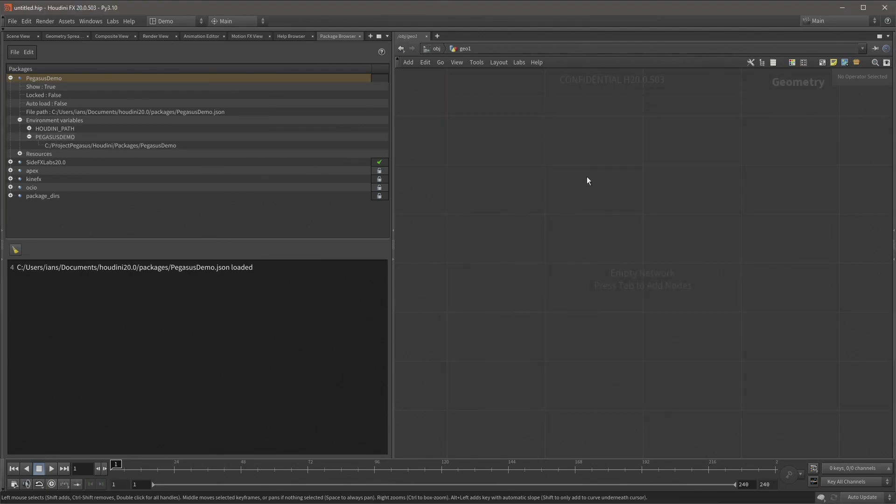
Add a File node to the geometry network and set its Geometry File to $PEGASUSDEMO
{"action": "key", "text": "Tab"}
{"action": "type", "text": "file"}
{"action": "key", "text": "Return"}
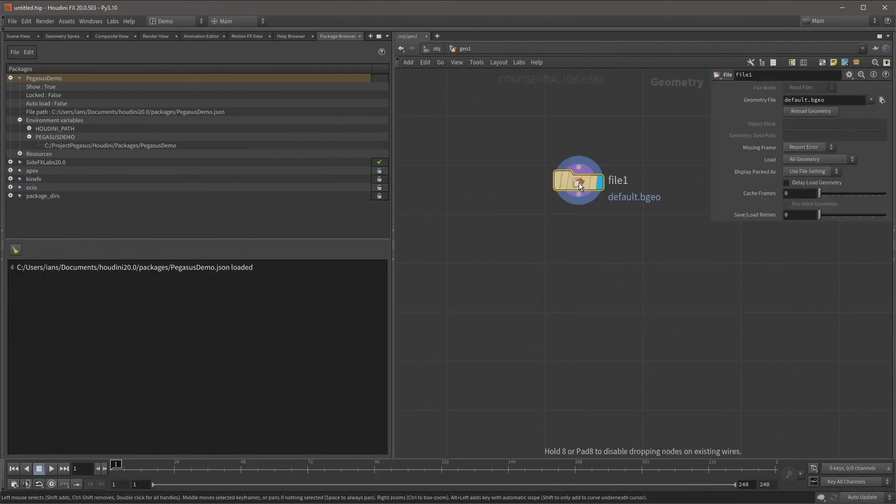
{"action": "left_click", "coordinate": [579, 183]}
{"action": "left_click", "coordinate": [842, 96]}
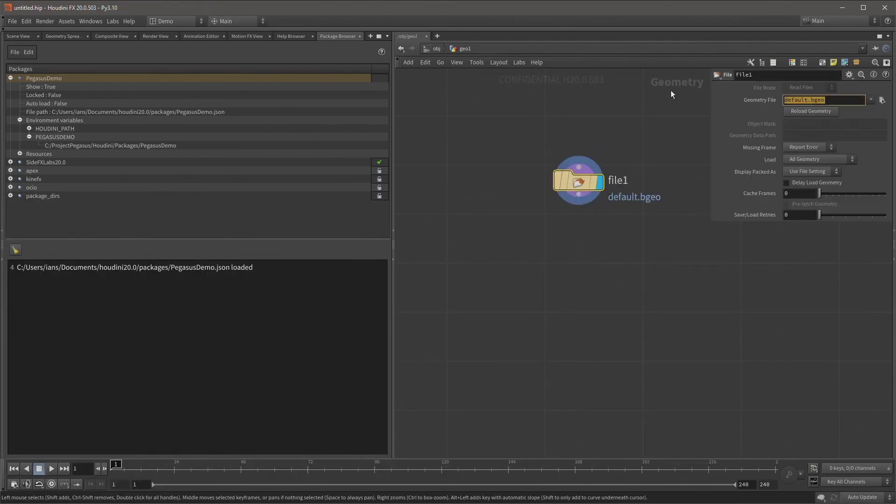
{"action": "type", "text": "$PEGASUSD"}
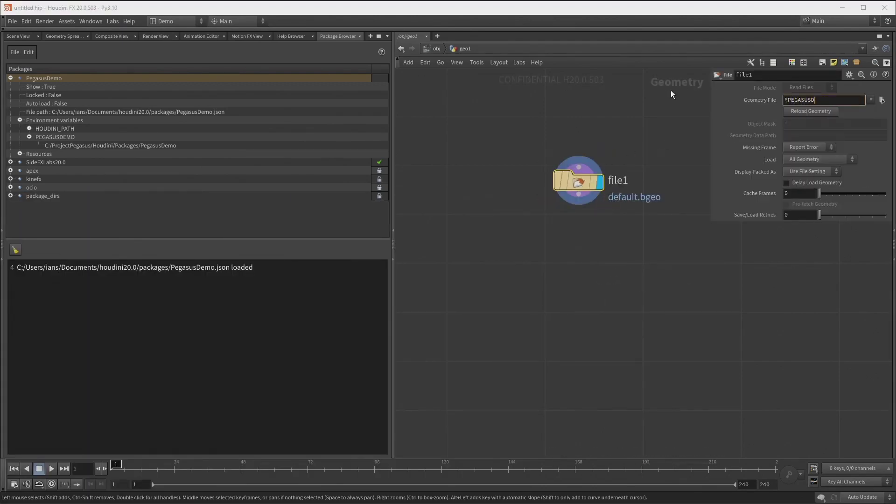
{"action": "type", "text": "EMO"}
{"action": "key", "text": "Return"}
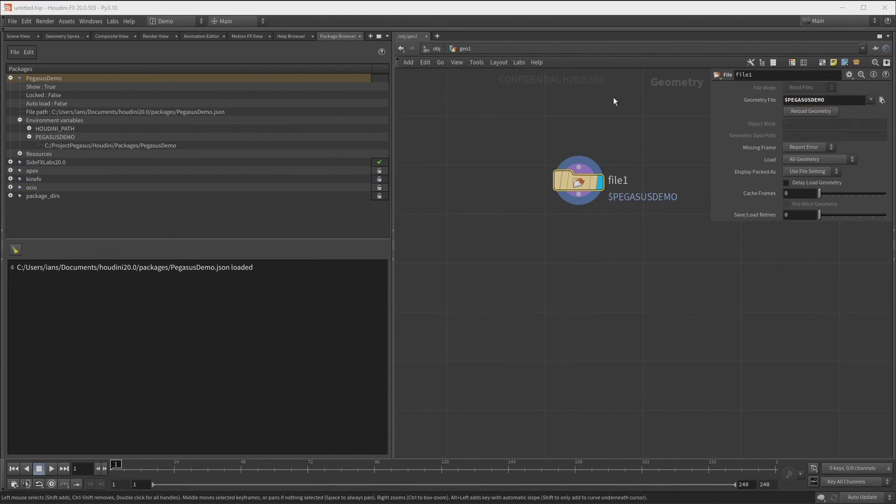
View the expanded path in the File node's Geometry File parameter, and delete the node
{"action": "left_click", "coordinate": [763, 101]}
{"action": "left_click_drag", "start_coordinate": [711, 95], "coordinate": [509, 95]}
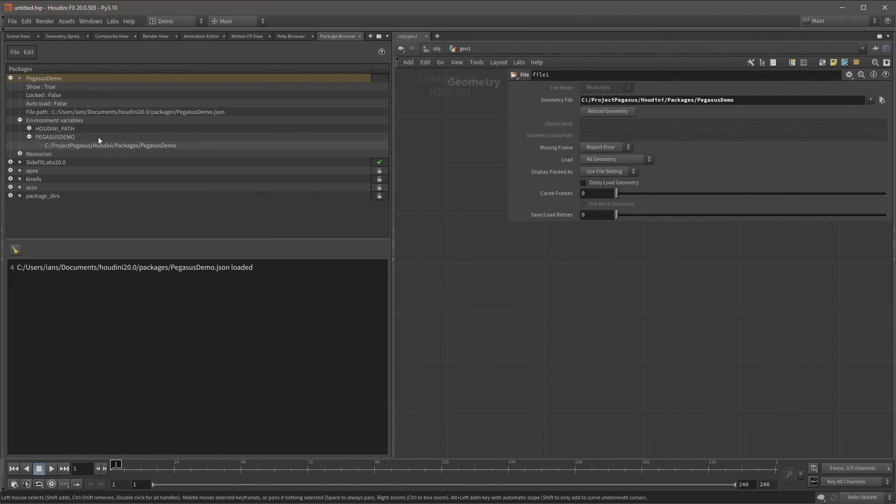
{"action": "left_click_drag", "start_coordinate": [507, 207], "coordinate": [638, 203]}
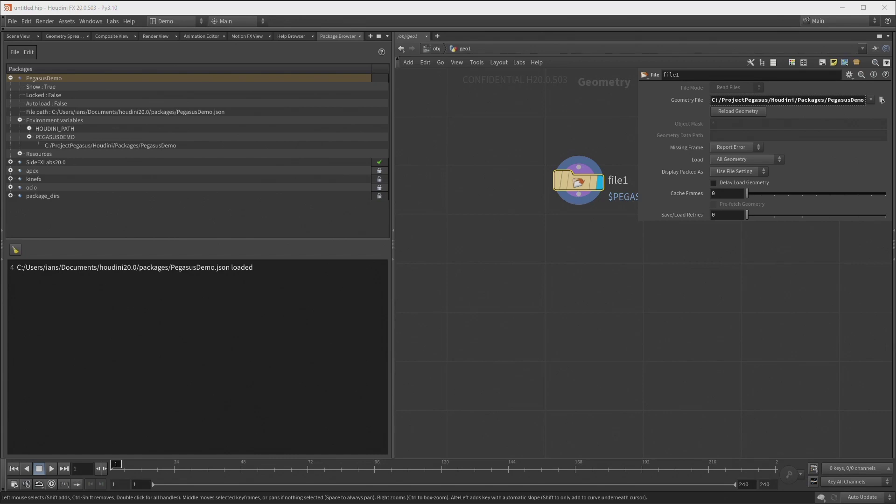
{"action": "left_click_drag", "start_coordinate": [524, 157], "coordinate": [581, 187]}
{"action": "key", "text": "Delete"}
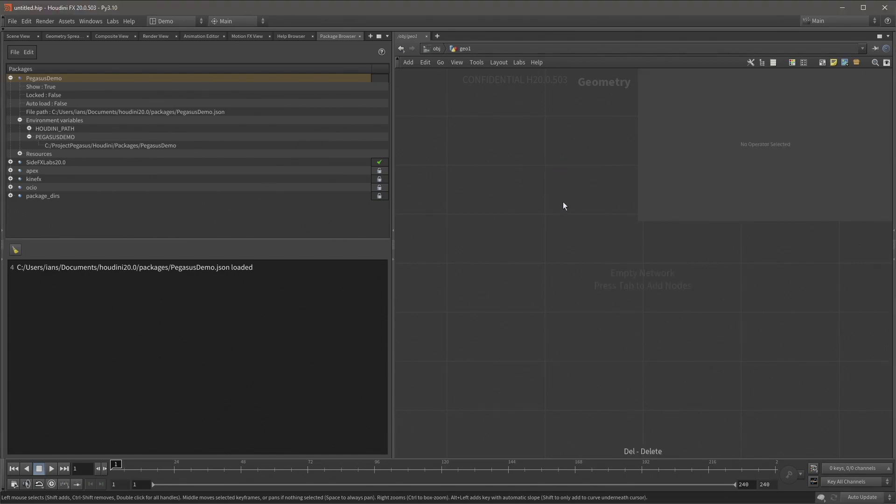
Add a Null node to the geometry network and collapse it into a subnetwork
{"action": "key", "text": "Tab"}
{"action": "type", "text": "null"}
{"action": "key", "text": "Return"}
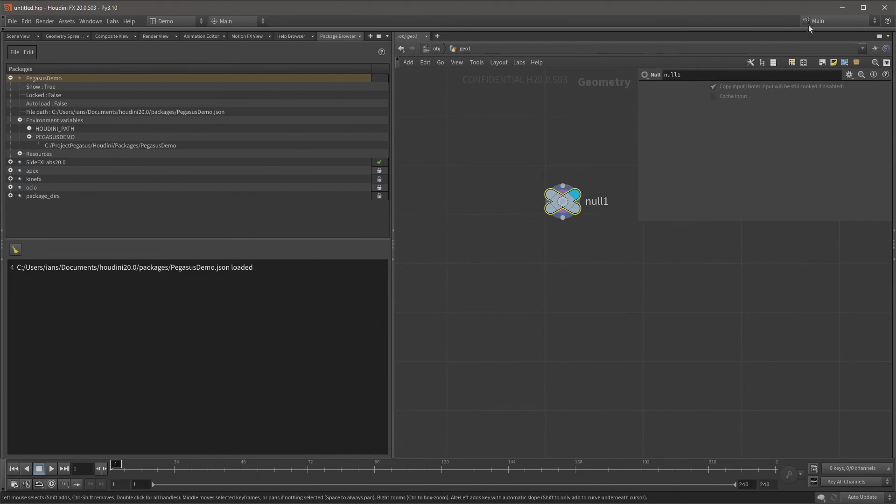
{"action": "left_click", "coordinate": [857, 60]}
{"action": "left_click_drag", "start_coordinate": [572, 201], "coordinate": [549, 285]}
Rename the subnetwork PegasusExampleDigitalAsset
{"action": "double_click", "coordinate": [556, 220]}
{"action": "double_click", "coordinate": [609, 284]}
{"action": "type", "text": "Pegasu"}
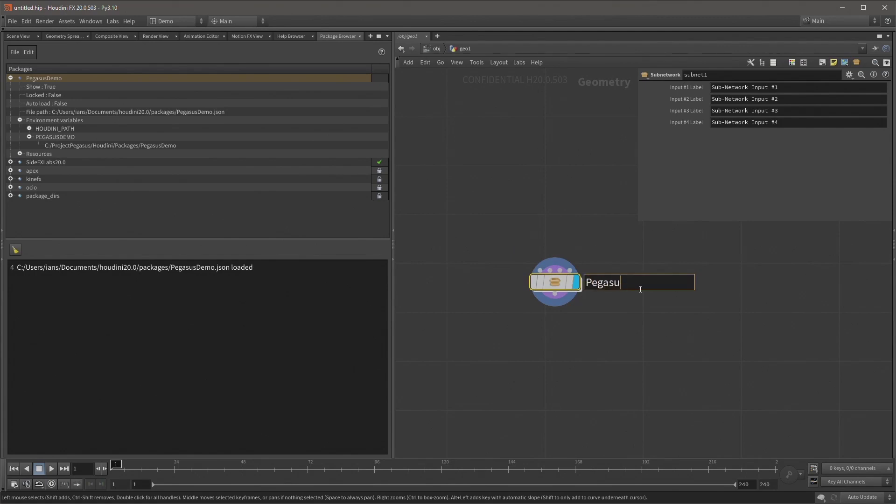
{"action": "type", "text": "sExampleDigitalAsset"}
{"action": "key", "text": "Return"}
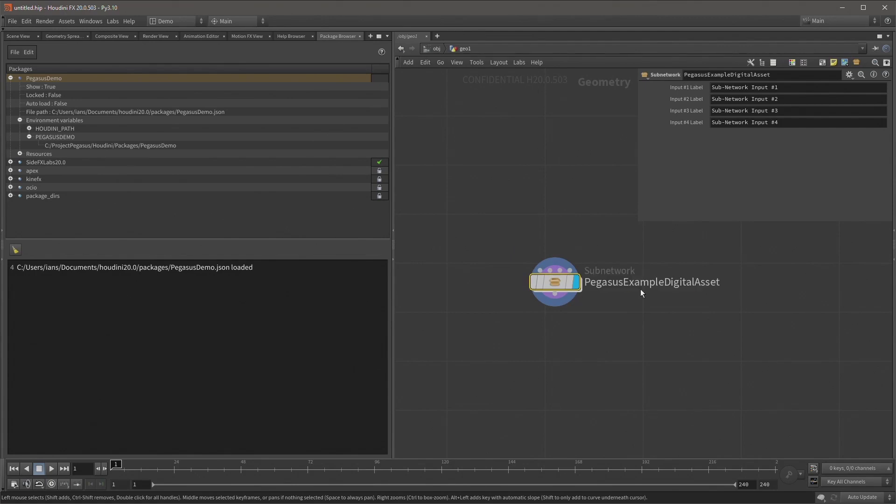
Start creating a digital asset from the PegasusExampleDigitalAsset subnetwork and set its save location to Custom File Path
{"action": "right_click", "coordinate": [553, 281]}
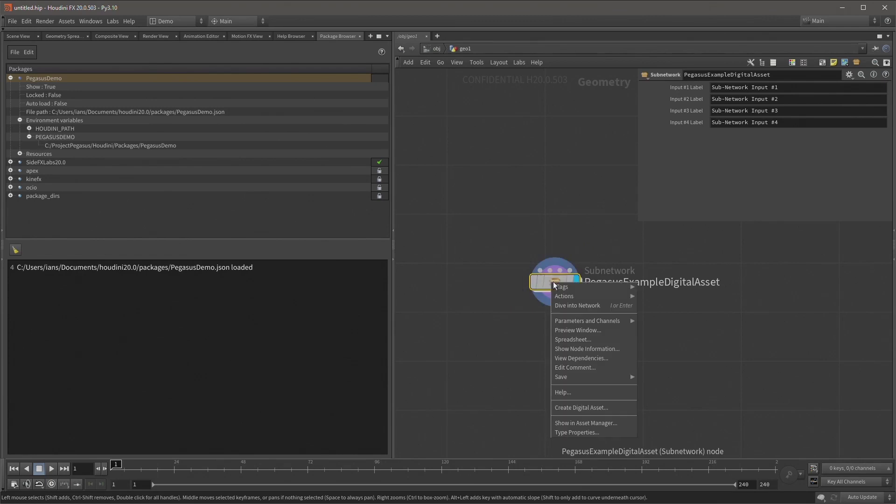
{"action": "left_click", "coordinate": [587, 408]}
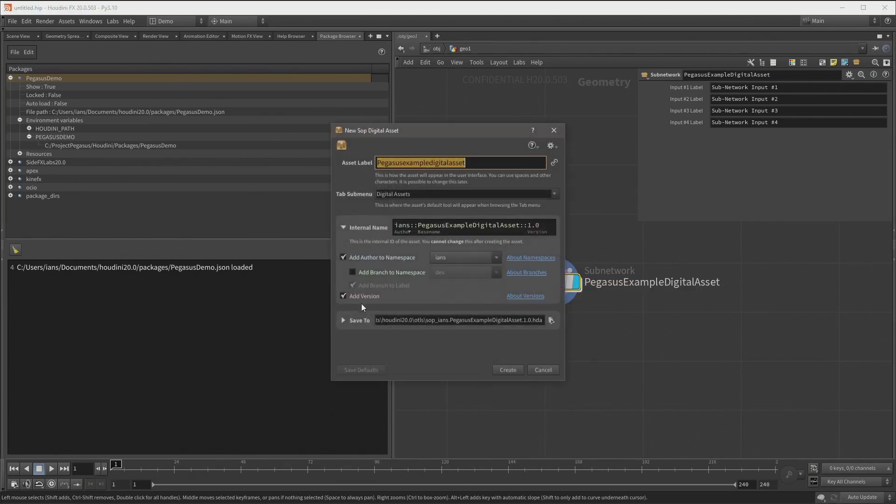
{"action": "left_click", "coordinate": [343, 320]}
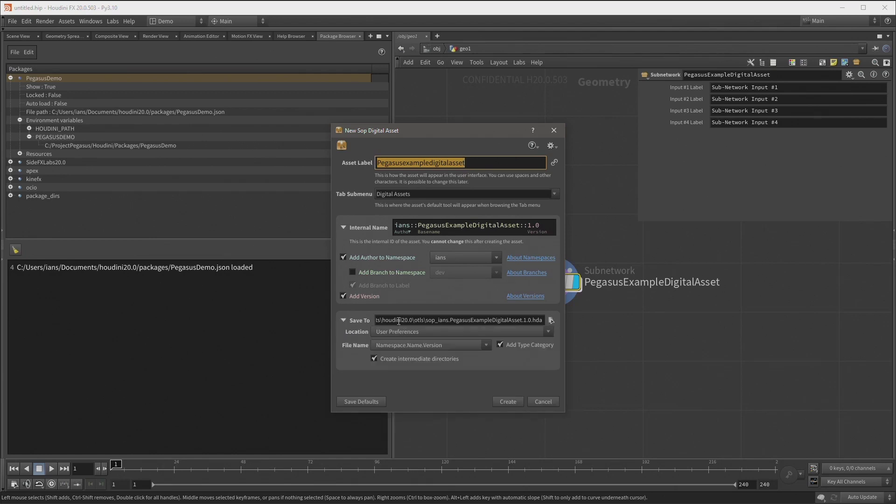
{"action": "left_click_drag", "start_coordinate": [400, 322], "coordinate": [359, 323]}
{"action": "left_click", "coordinate": [418, 333]}
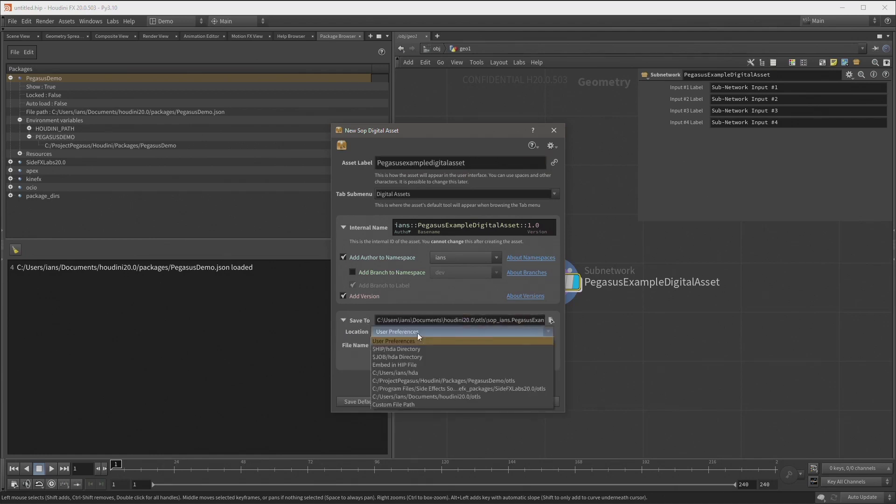
{"action": "left_click", "coordinate": [415, 403]}
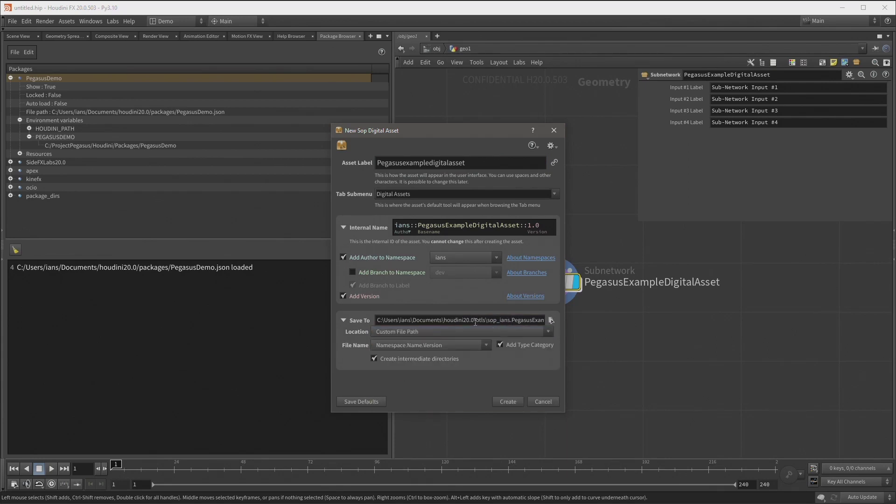
Replace the part of the save path before \otls with $PEGASUSDEMO and create the digital asset
{"action": "left_click_drag", "start_coordinate": [474, 321], "coordinate": [338, 325]}
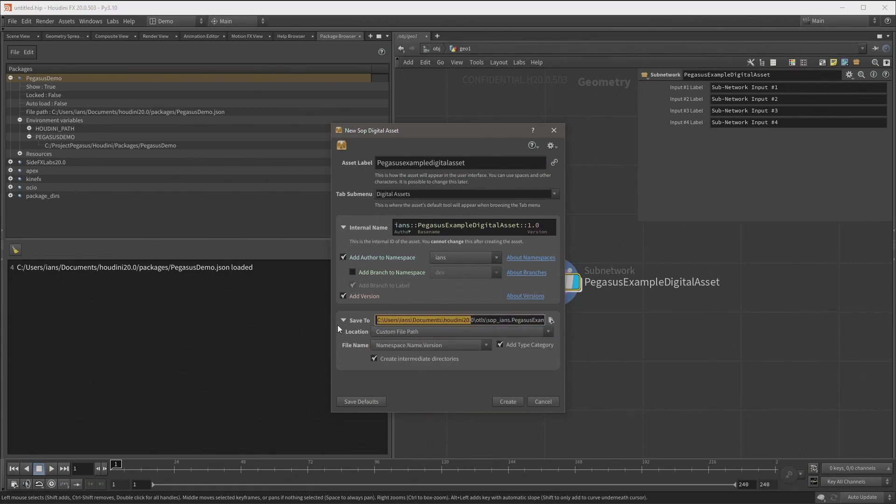
{"action": "key", "text": "BackSpace"}
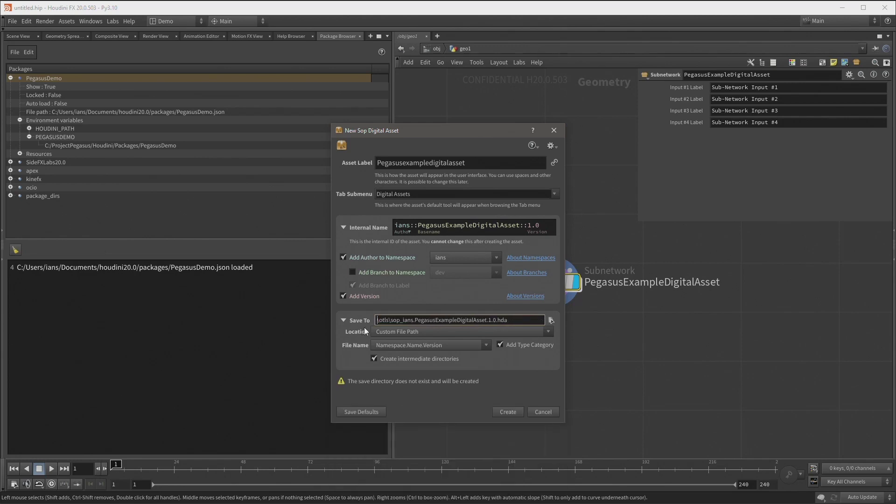
{"action": "type", "text": "$PEGASUSDEMO"}
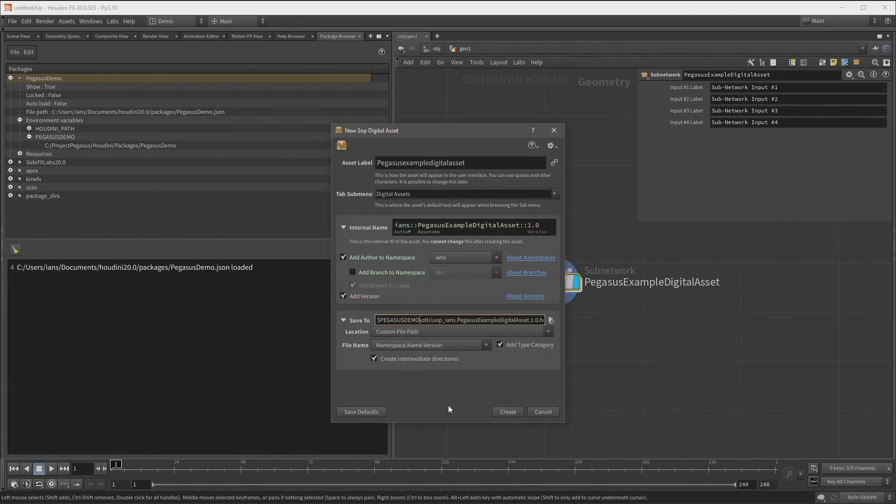
{"action": "left_click", "coordinate": [508, 412]}
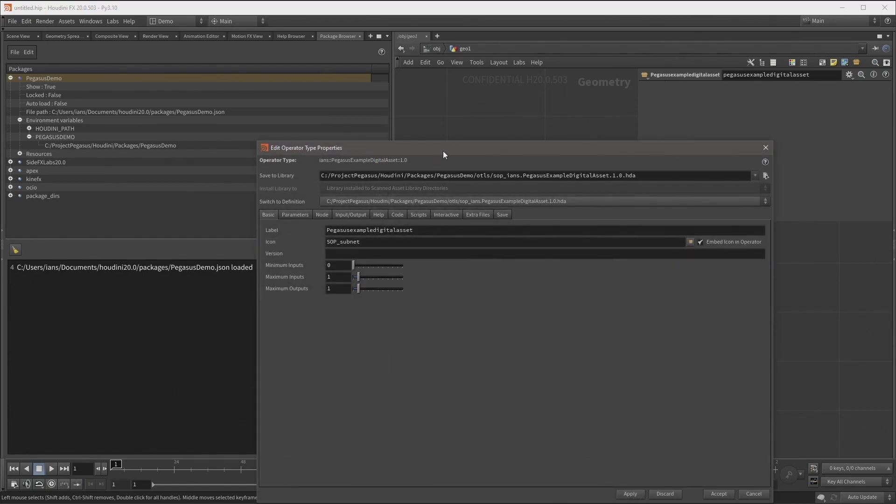
Check the asset's library save path and find the saved asset file in the PegasusDemo package's otls folder in File Explorer
{"action": "left_click_drag", "start_coordinate": [443, 150], "coordinate": [417, 94]}
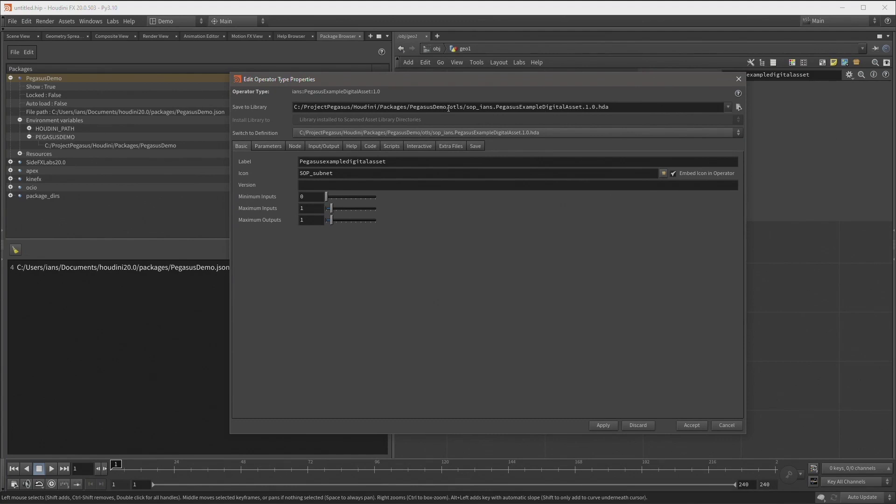
{"action": "left_click_drag", "start_coordinate": [449, 109], "coordinate": [278, 116]}
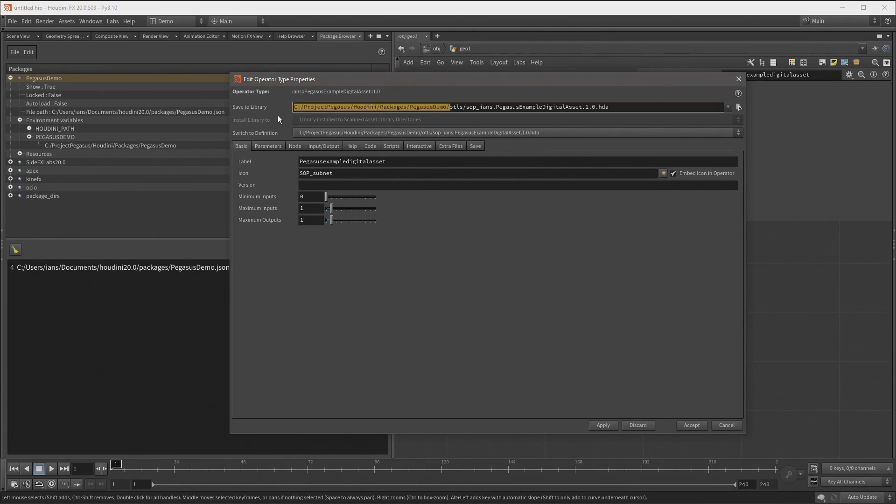
{"action": "double_click", "coordinate": [121, 146]}
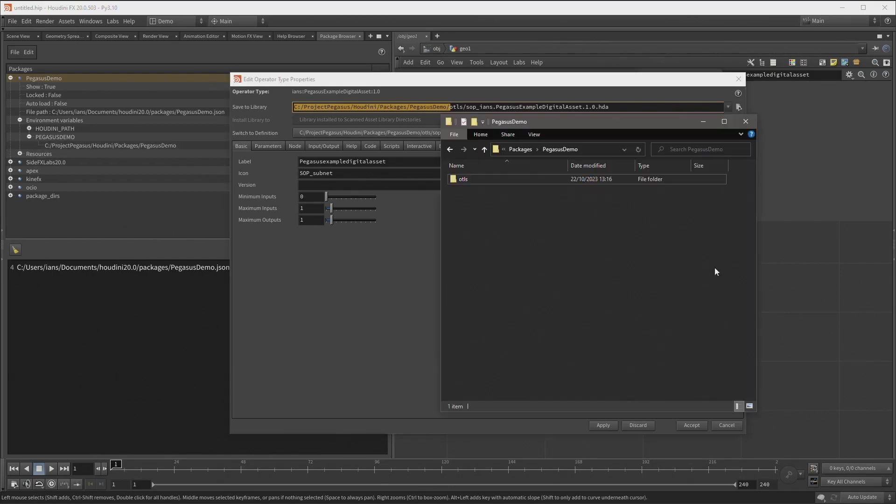
{"action": "double_click", "coordinate": [489, 181]}
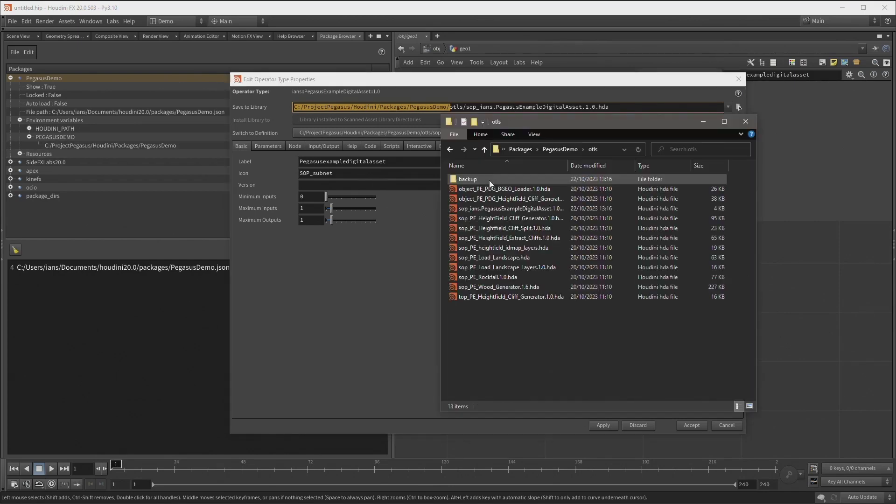
{"action": "left_click", "coordinate": [524, 209]}
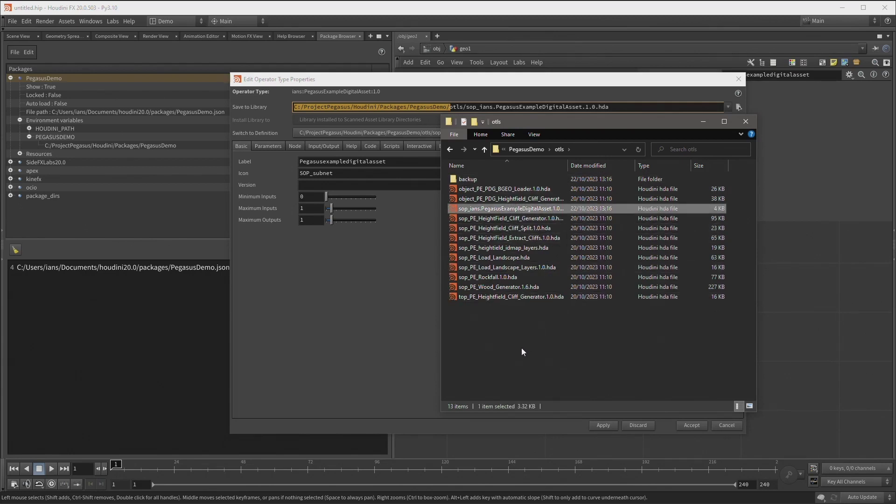
{"action": "left_click", "coordinate": [354, 336]}
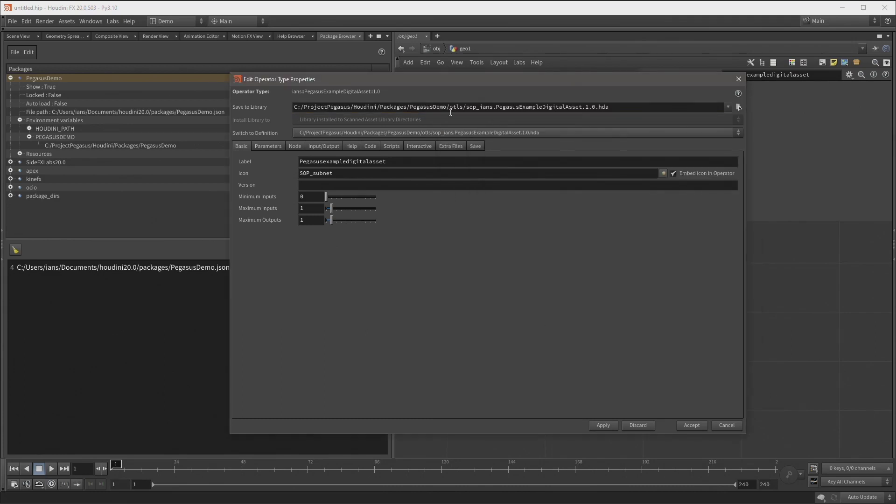
{"action": "left_click_drag", "start_coordinate": [450, 107], "coordinate": [461, 106]}
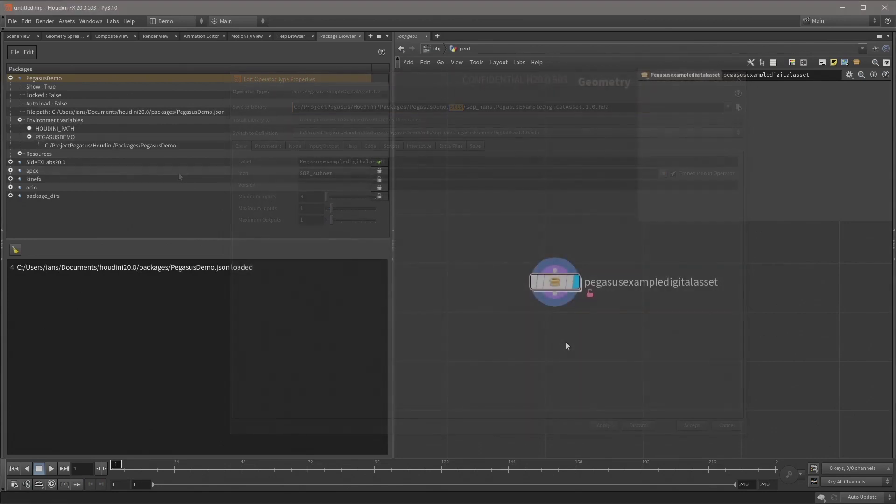
Open the PegasusDemo package file in the editor and view its hpath and env entries
{"action": "left_click", "coordinate": [91, 136]}
{"action": "right_click", "coordinate": [39, 75]}
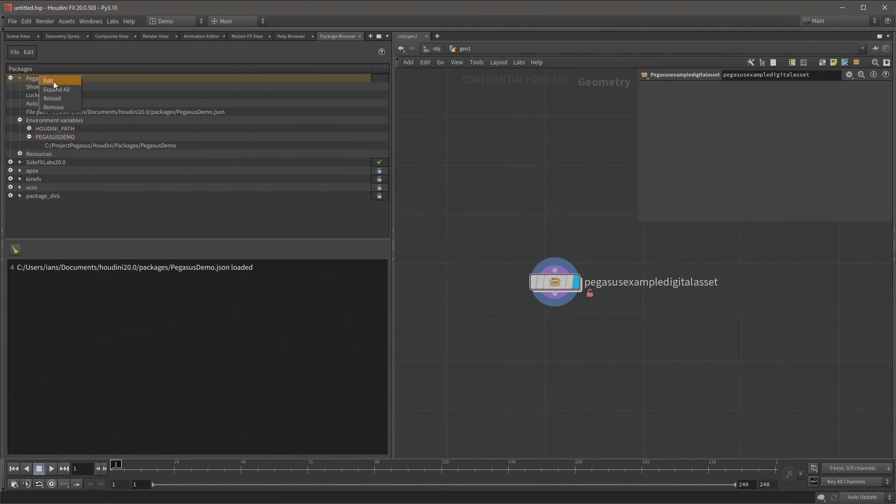
{"action": "left_click", "coordinate": [53, 81]}
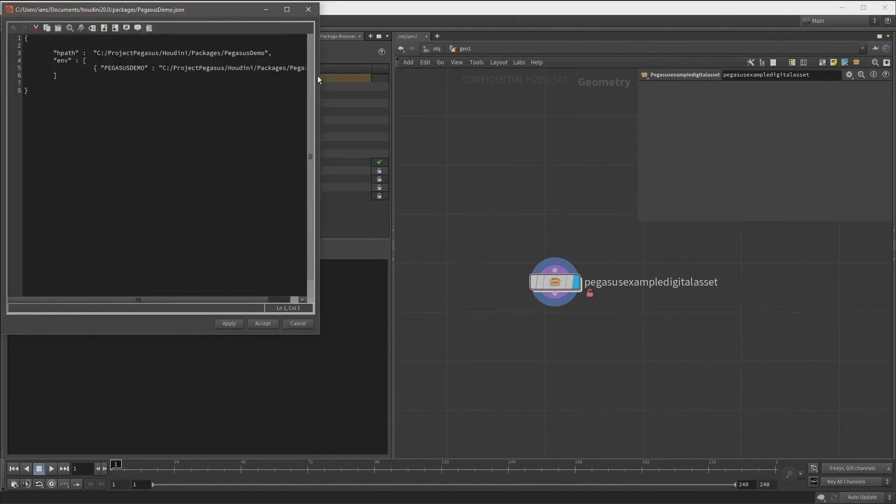
{"action": "left_click_drag", "start_coordinate": [319, 76], "coordinate": [423, 79]}
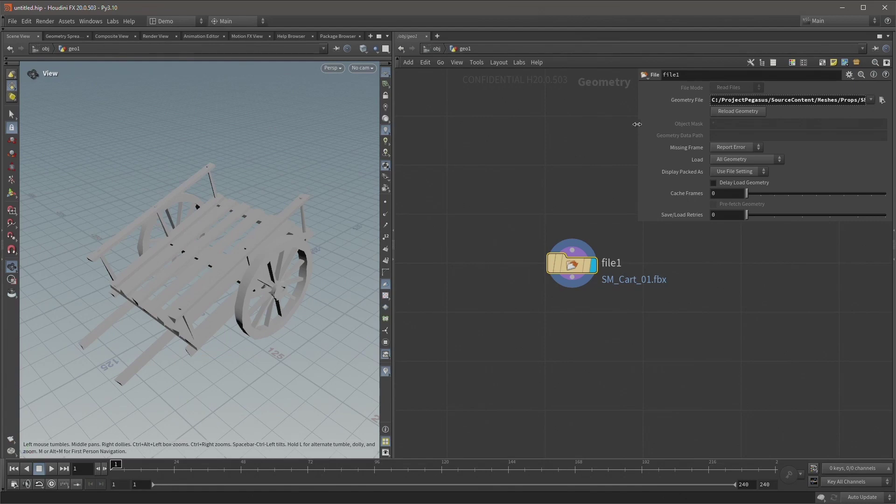
View the full Geometry File path of the SM_Cart_01.fbx File node, and open the PegasusDemo package file for editing
{"action": "left_click_drag", "start_coordinate": [638, 123], "coordinate": [500, 119]}
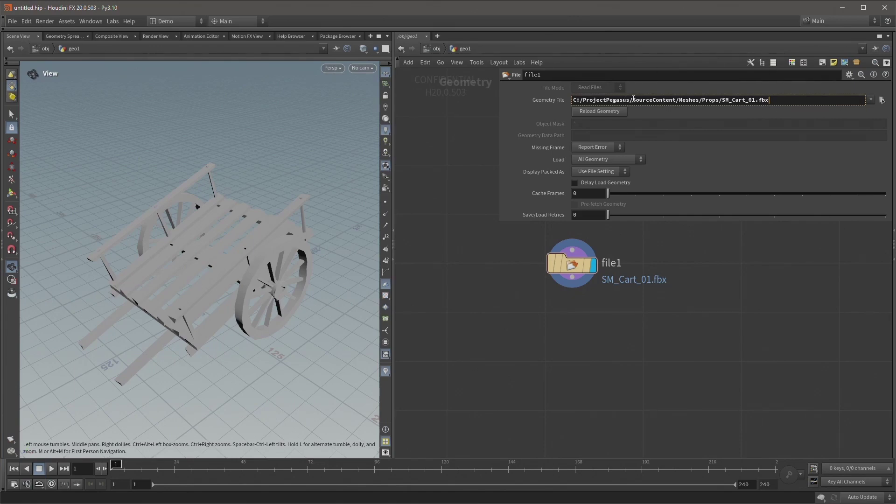
{"action": "left_click_drag", "start_coordinate": [633, 99], "coordinate": [544, 95]}
{"action": "left_click", "coordinate": [344, 37]}
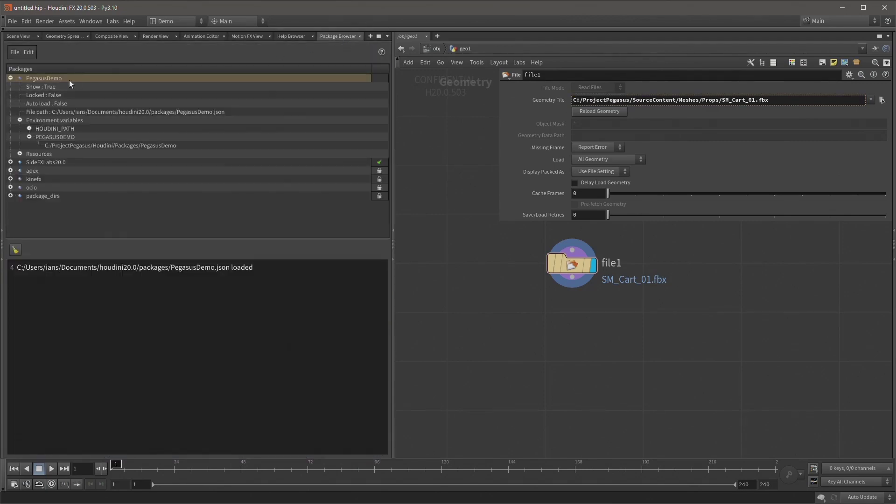
{"action": "right_click", "coordinate": [68, 80]}
{"action": "left_click", "coordinate": [77, 86]}
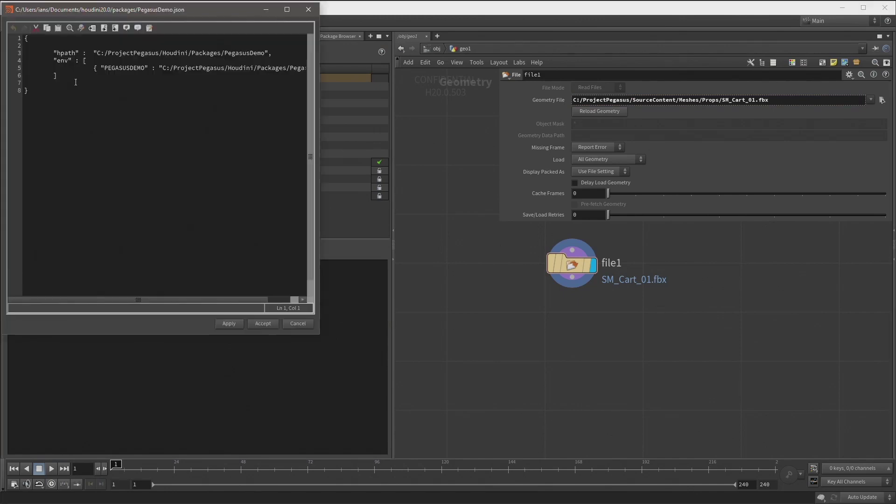
{"action": "left_click_drag", "start_coordinate": [142, 12], "coordinate": [512, 69]}
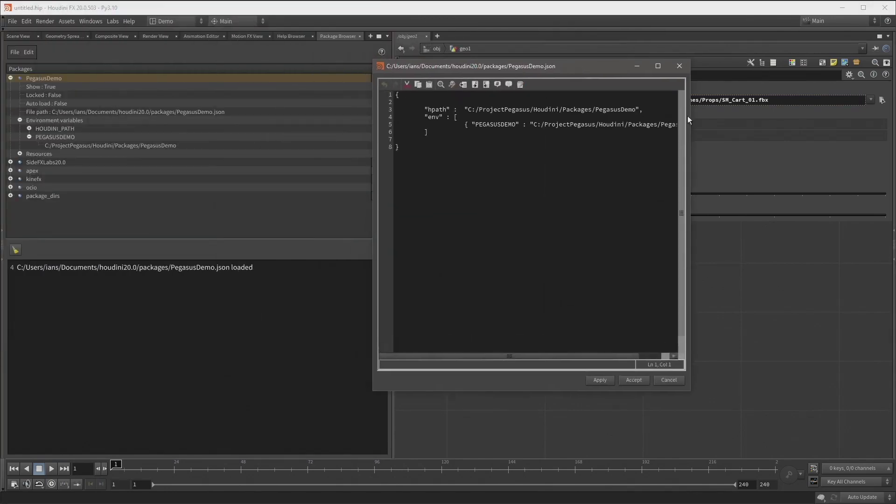
{"action": "left_click_drag", "start_coordinate": [691, 116], "coordinate": [811, 116]}
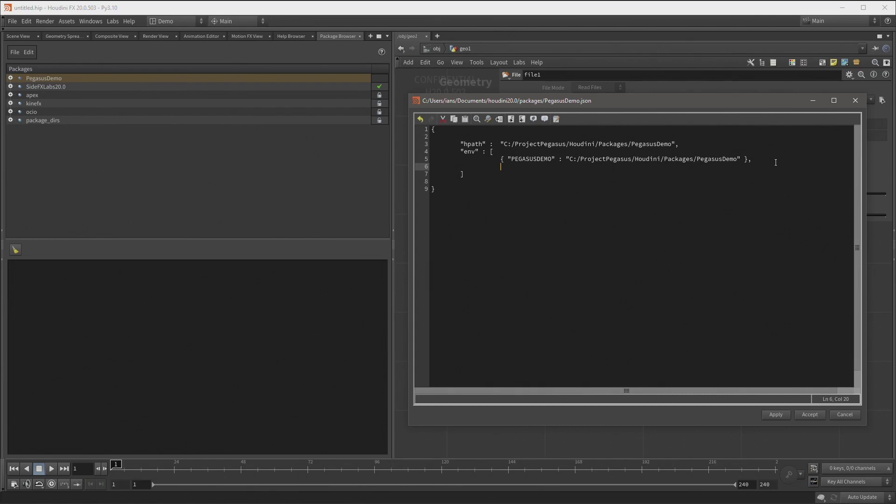
Add a second env entry named PEGASUSDEMOPROJECT below the PEGASUSDEMO variable in the package file
{"action": "type", "text": "{}"}
{"action": "type", "text": "  \"\""}
{"action": "type", "text": "PEG"}
{"action": "type", "text": "ASUSDEMOPRO"}
{"action": "type", "text": "JECT"}
{"action": "key", "text": "Right"}
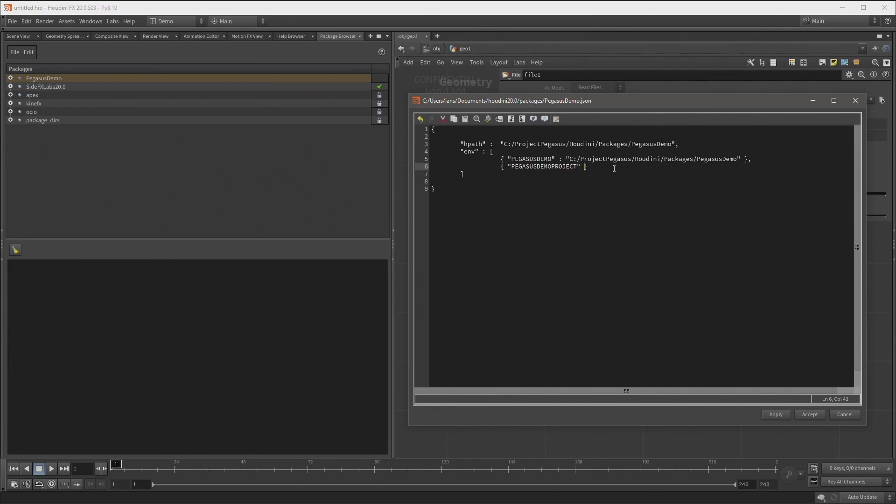
{"action": "type", "text": ":"}
Copy the ProjectPegasus folder path from File Explorer and set it as the PEGASUSDEMOPROJECT value, written as "C:/ProjectPegasus"
{"action": "key", "text": "alt+Tab"}
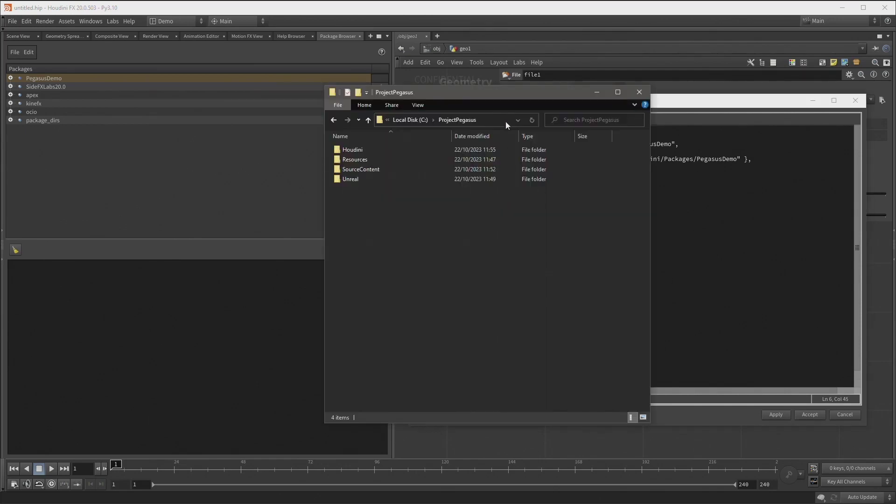
{"action": "left_click", "coordinate": [490, 122]}
{"action": "key", "text": "ctrl+c"}
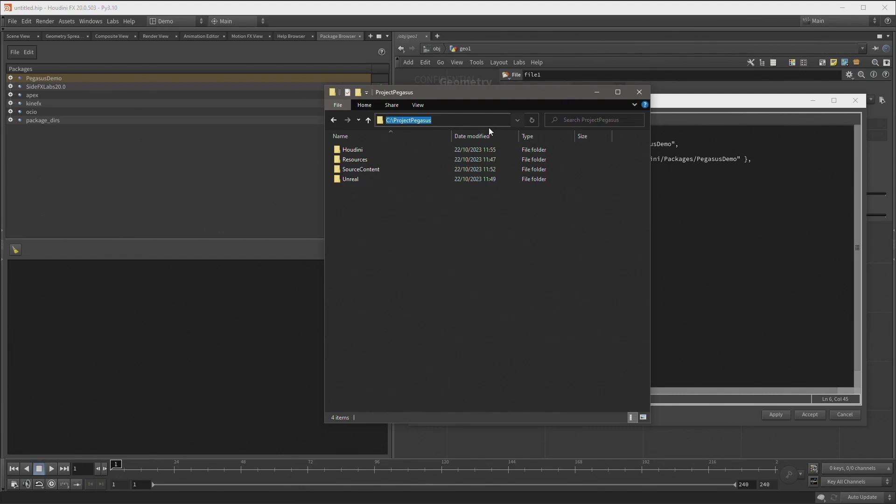
{"action": "left_click", "coordinate": [694, 167]}
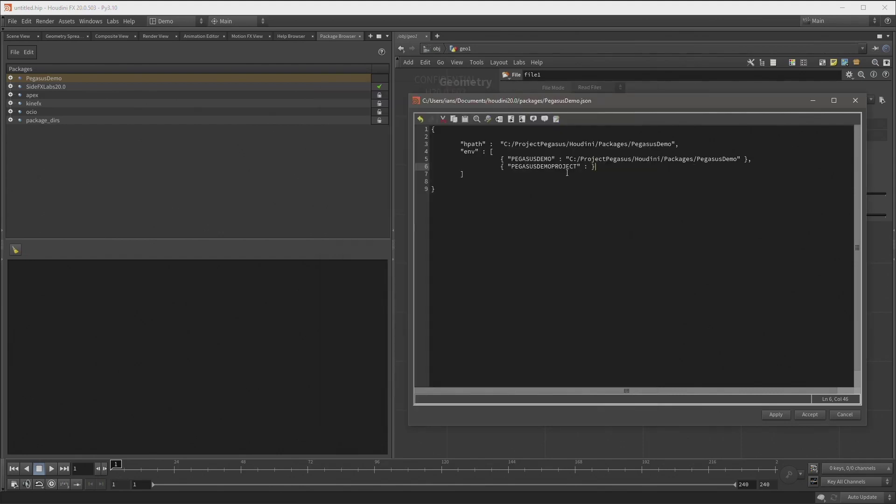
{"action": "type", "text": "\"\""}
{"action": "key", "text": "ctrl+v"}
{"action": "left_click", "coordinate": [603, 167]}
{"action": "key", "text": "Delete"}
{"action": "type", "text": "/"}
Apply the package file edit, check the load message in the package log, and minimize the editor
{"action": "left_click", "coordinate": [622, 172]}
{"action": "left_click", "coordinate": [783, 415]}
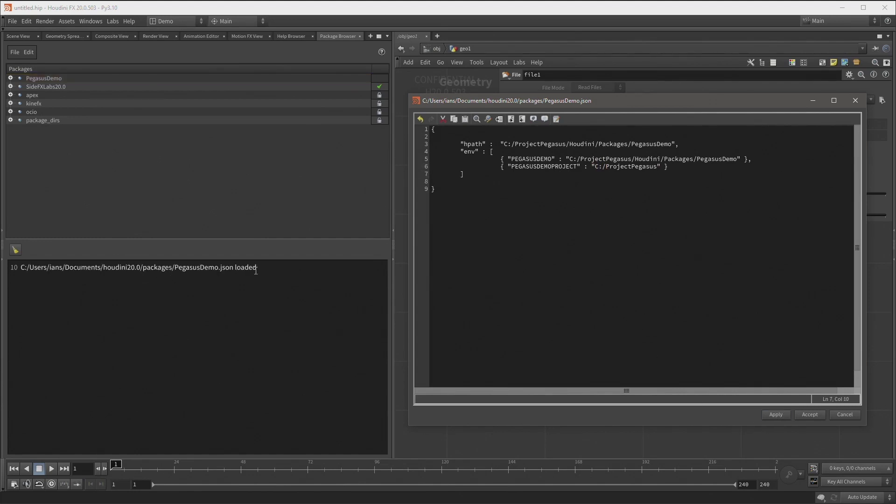
{"action": "left_click_drag", "start_coordinate": [294, 267], "coordinate": [37, 266]}
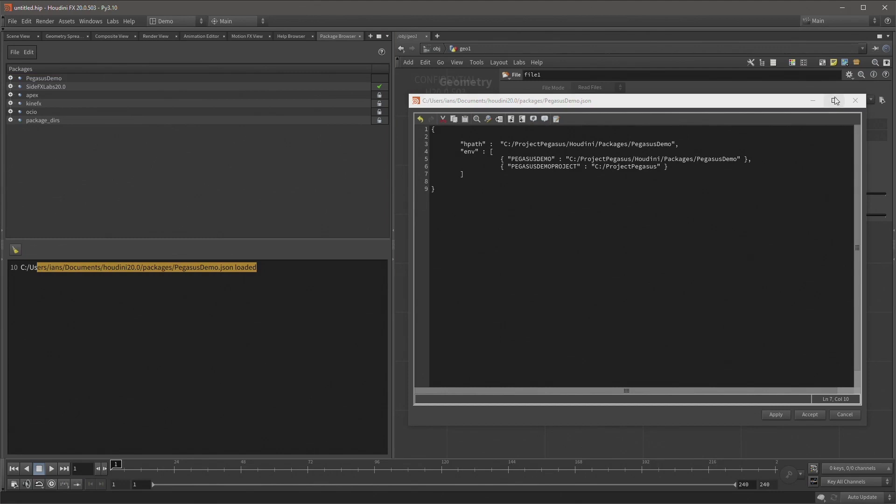
{"action": "left_click", "coordinate": [815, 102]}
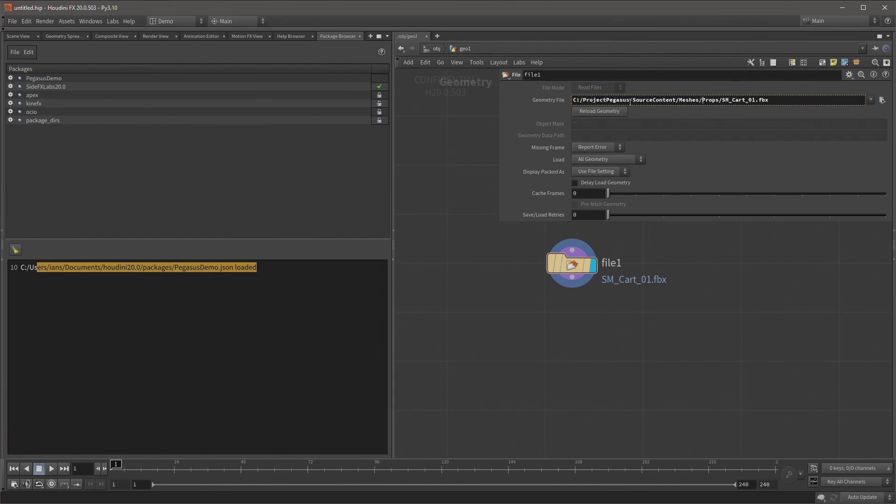
Replace C:/ProjectPegasus in the File node's Geometry File path with $PEGASUSDEMOPROJECT and view the cart in the scene
{"action": "left_click_drag", "start_coordinate": [630, 101], "coordinate": [537, 98]}
{"action": "type", "text": "$PEGAS"}
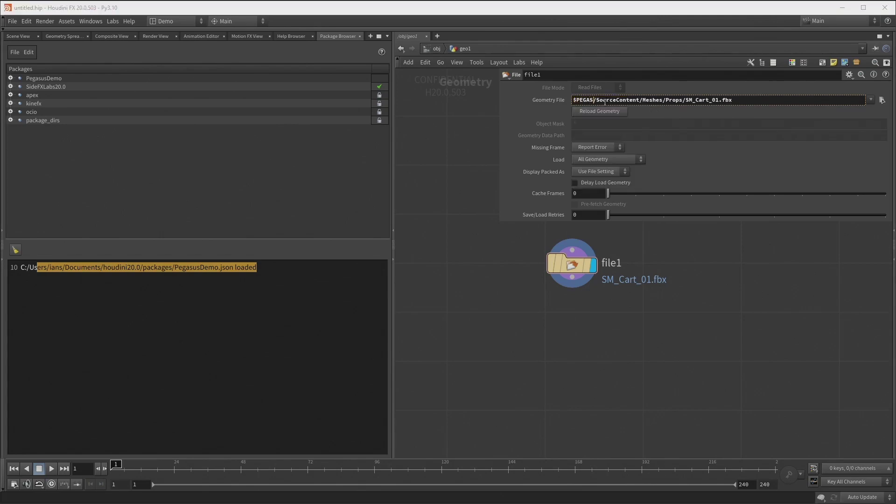
{"action": "type", "text": "USDEMOPRO"}
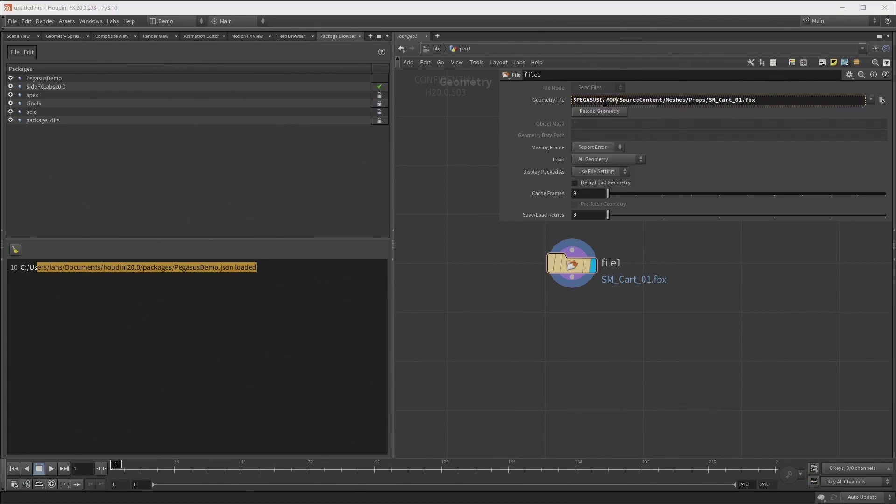
{"action": "type", "text": "JECT"}
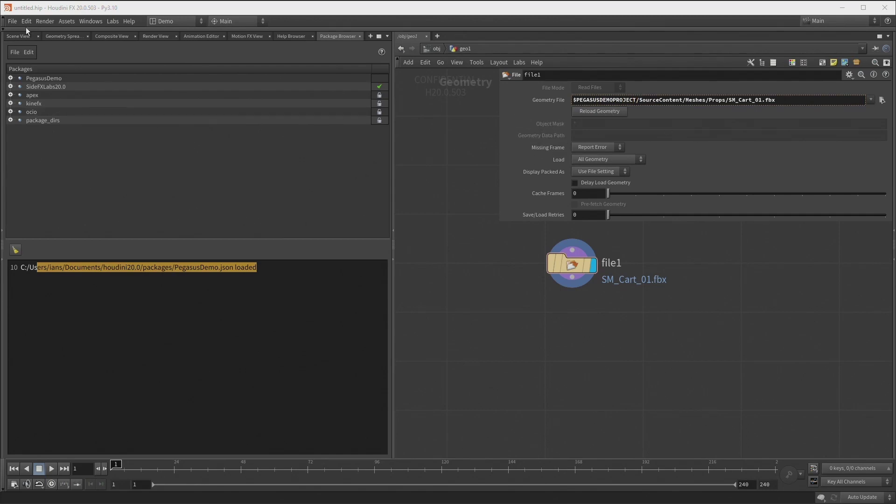
{"action": "left_click", "coordinate": [12, 37]}
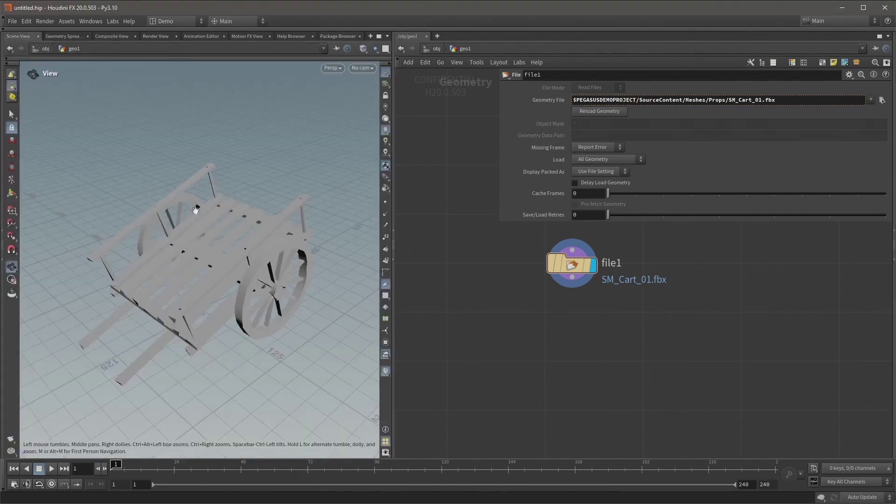
Compare the File node's expanded Geometry File path with the PEGASUSDEMOPROJECT environment variable listed for the PegasusDemo package
{"action": "left_click", "coordinate": [551, 99]}
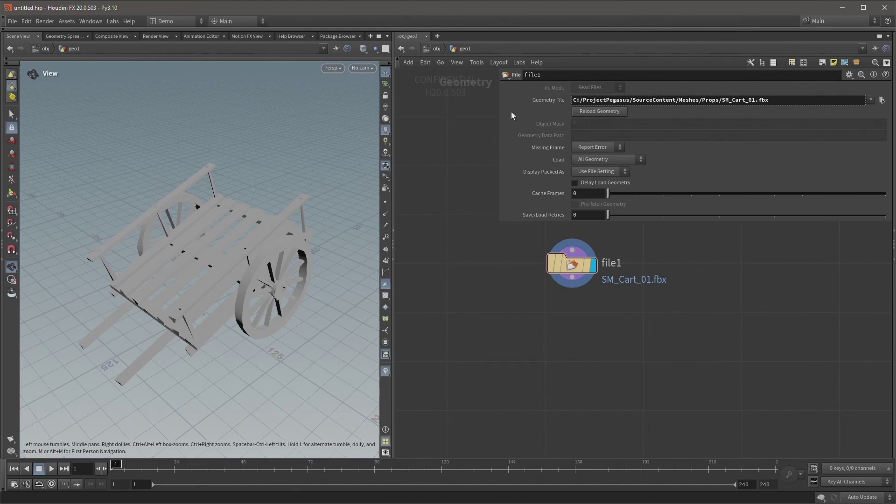
{"action": "left_click", "coordinate": [338, 36]}
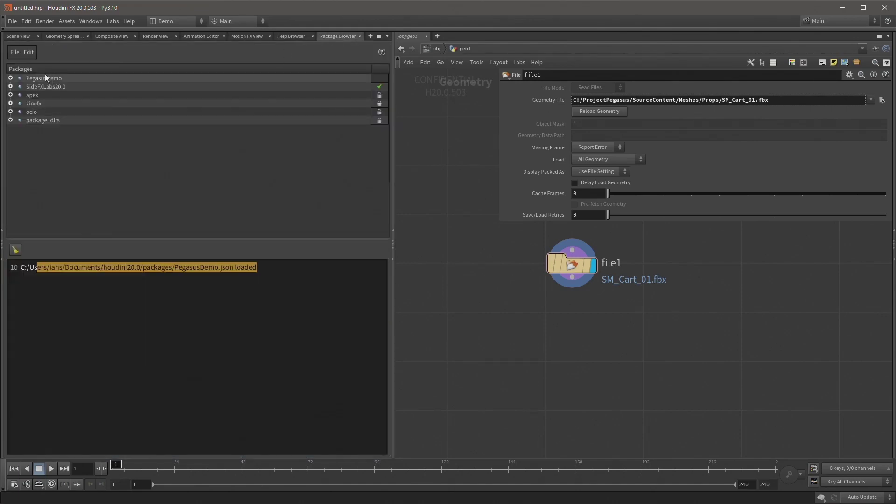
{"action": "left_click", "coordinate": [11, 78]}
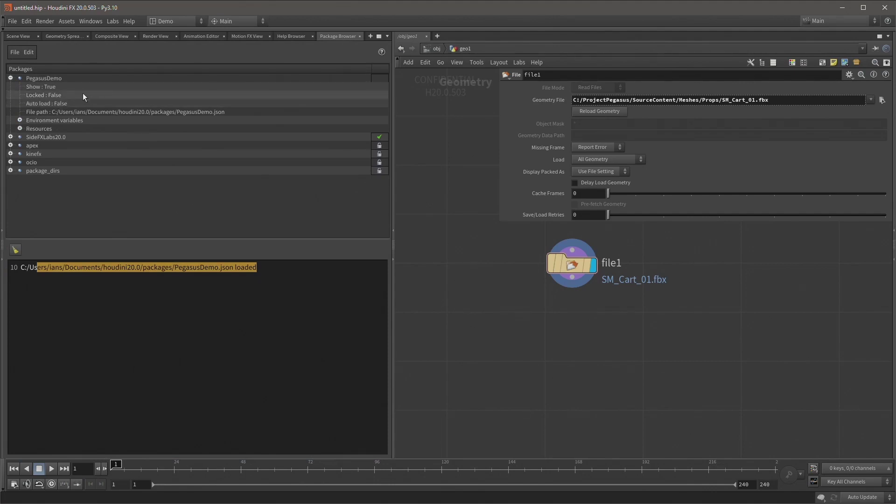
{"action": "left_click", "coordinate": [20, 120]}
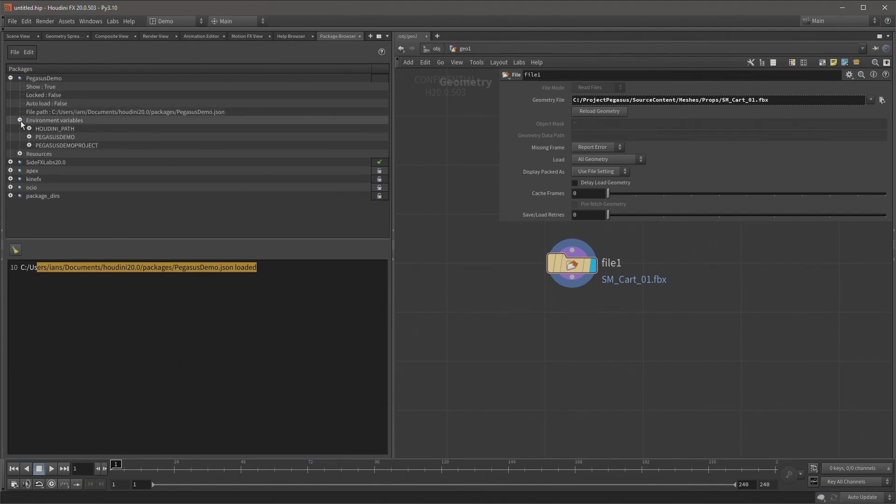
{"action": "left_click", "coordinate": [29, 145]}
{"action": "left_click", "coordinate": [63, 154]}
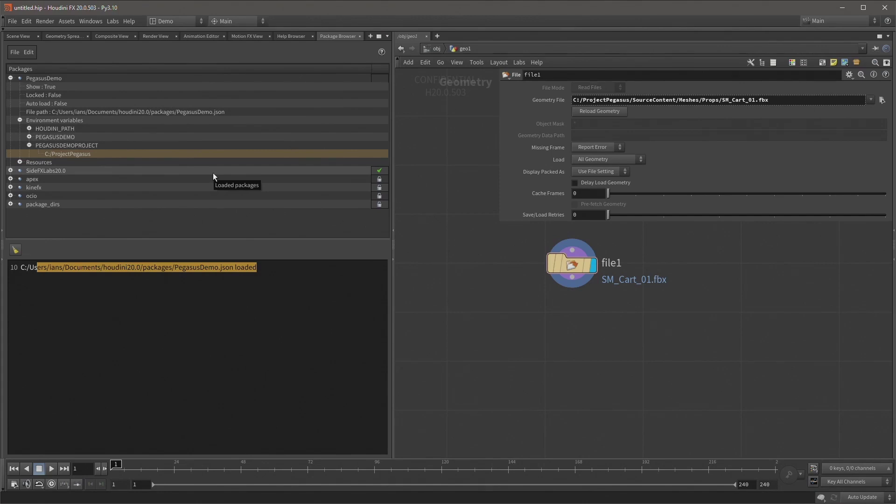
{"action": "left_click", "coordinate": [562, 99]}
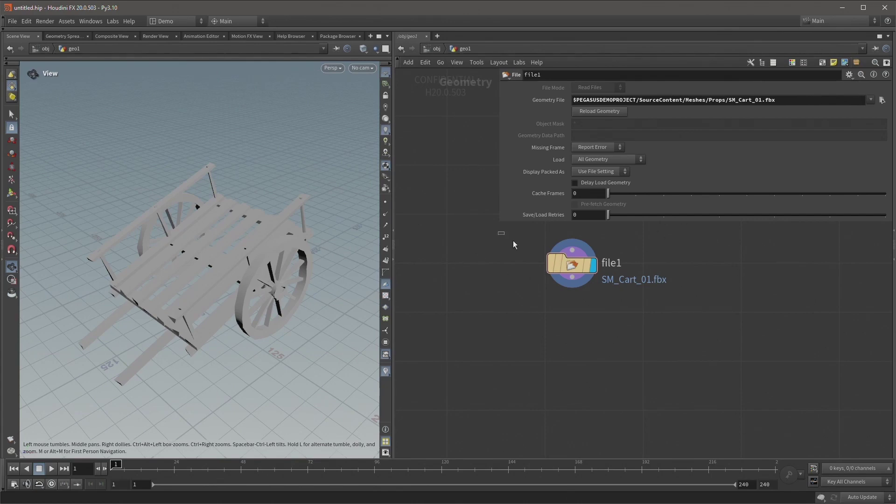
Collapse the file1 node into a subnetwork and rename it LoadFile
{"action": "left_click_drag", "start_coordinate": [513, 241], "coordinate": [672, 319]}
{"action": "left_click", "coordinate": [856, 62]}
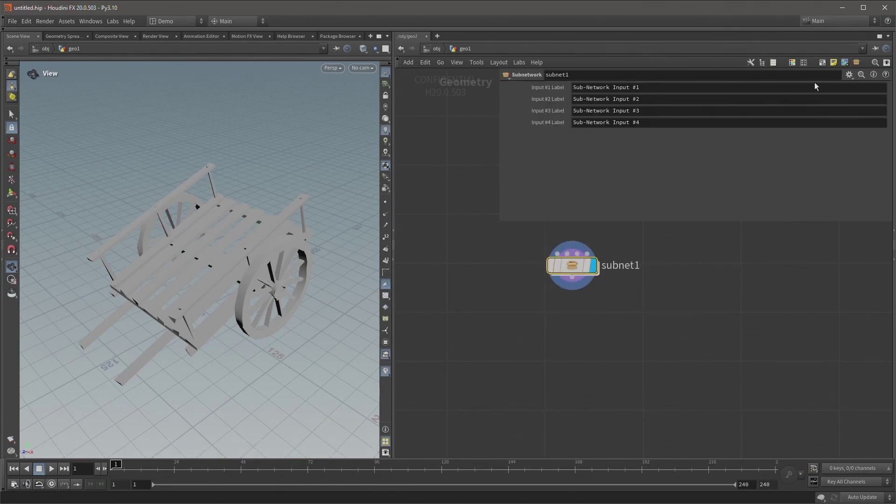
{"action": "double_click", "coordinate": [621, 265]}
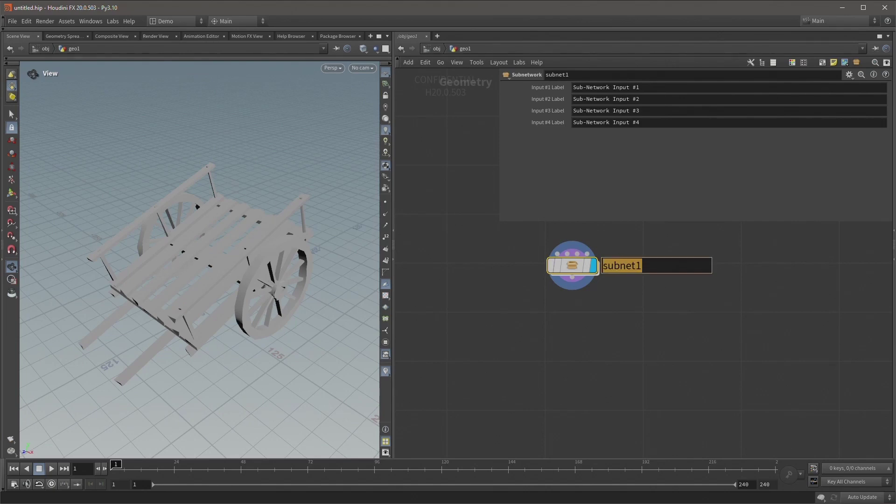
{"action": "type", "text": "LoadFile"}
{"action": "key", "text": "Return"}
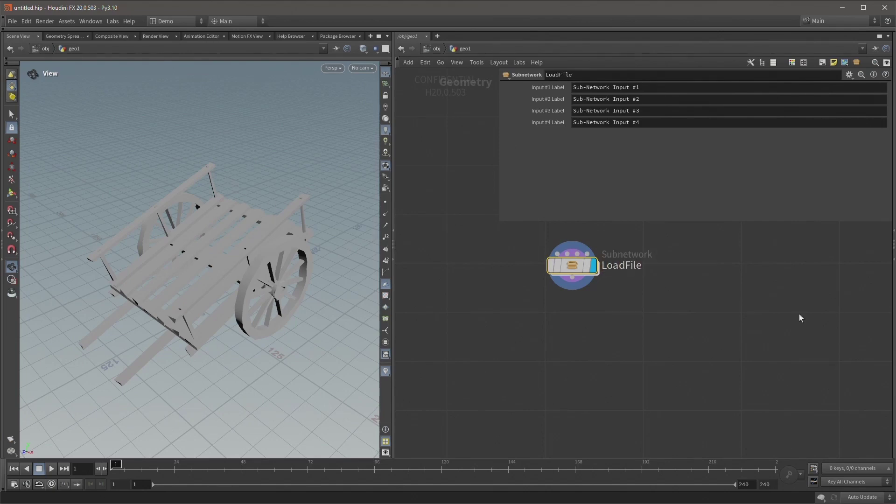
Start a new digital asset from the LoadFile subnetwork and set its Tab Submenu to Pegasus
{"action": "right_click", "coordinate": [574, 262]}
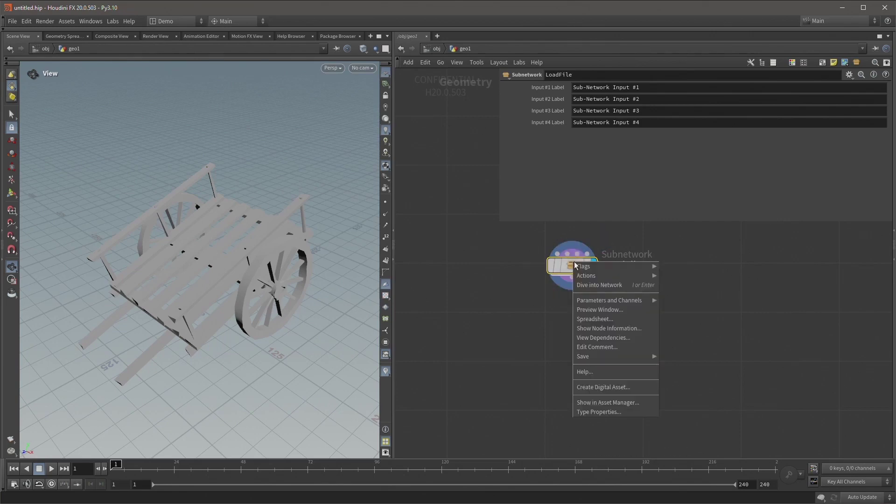
{"action": "left_click", "coordinate": [609, 390]}
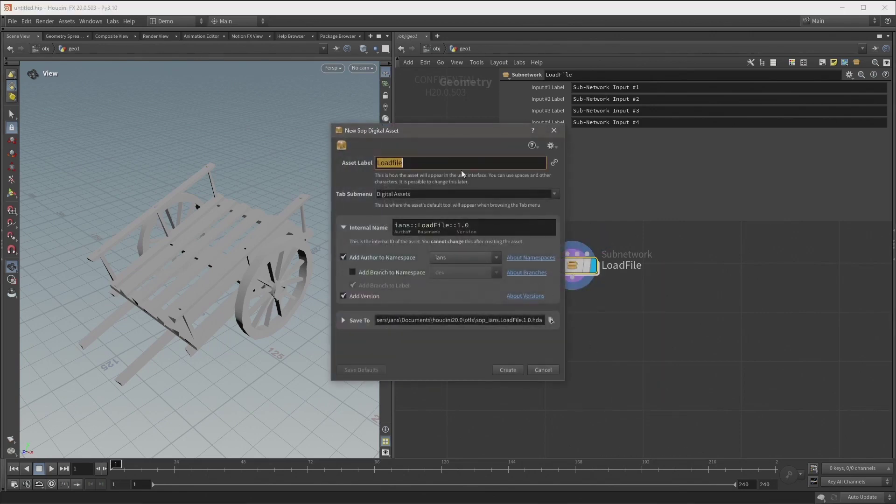
{"action": "left_click", "coordinate": [445, 194]}
{"action": "type", "text": "egasus"}
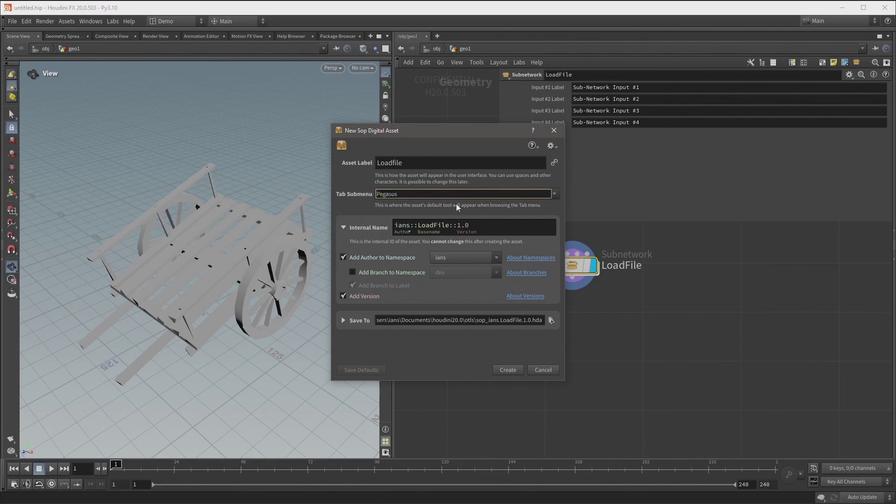
Set the save location to a custom file path starting with $PEGASUSDEMO, keeping the otls folder and file name, and create the asset
{"action": "left_click", "coordinate": [343, 320]}
{"action": "left_click", "coordinate": [382, 331]}
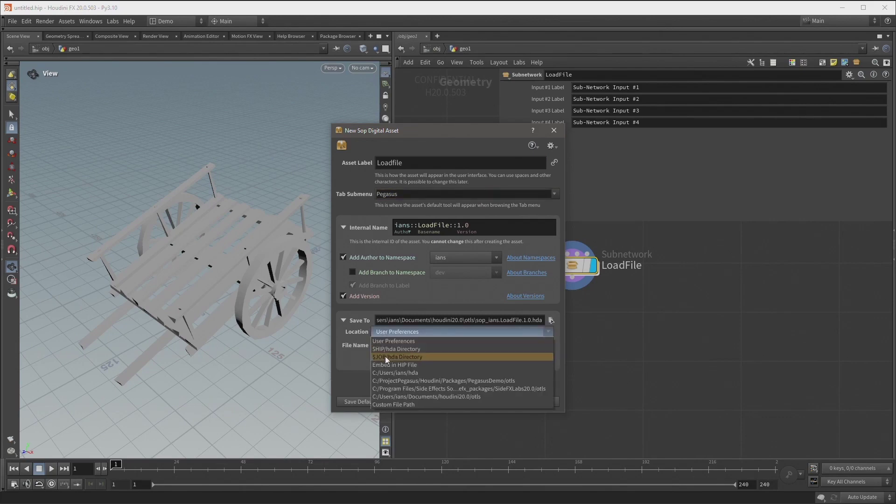
{"action": "left_click", "coordinate": [393, 404]}
{"action": "type", "text": "$PEGASUS"}
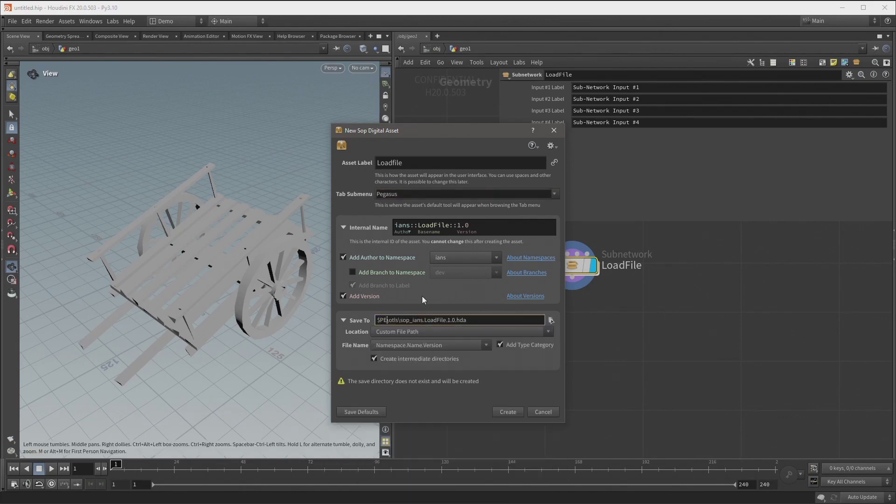
{"action": "type", "text": "DEMO"}
{"action": "left_click", "coordinate": [508, 412]}
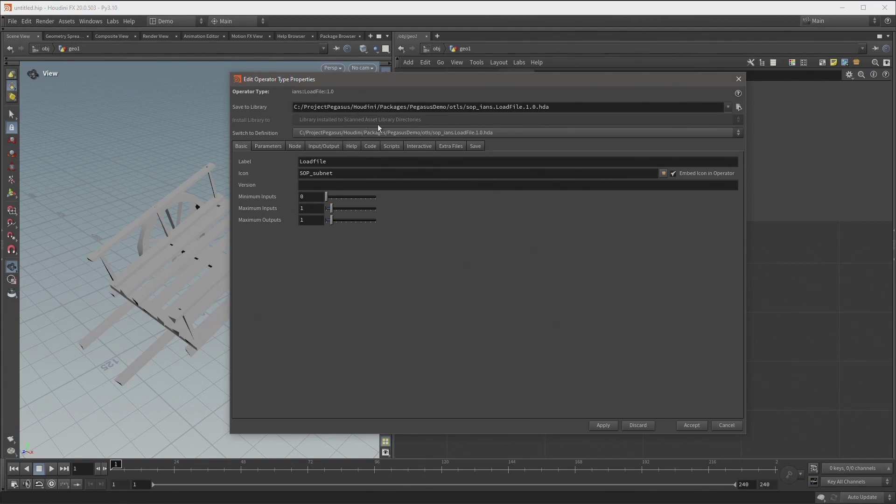
Check the asset's library path, and add the inner file1 node's Geometry File parameter to the asset's parameters
{"action": "left_click_drag", "start_coordinate": [447, 107], "coordinate": [409, 103]}
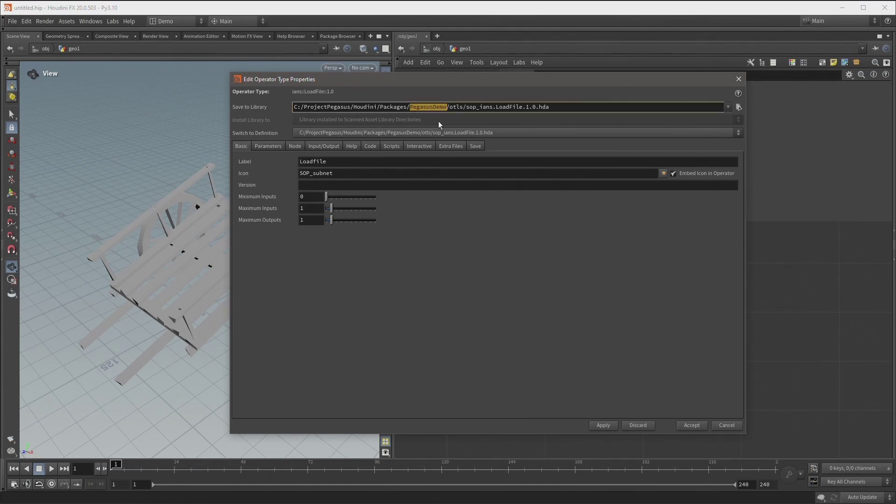
{"action": "left_click", "coordinate": [265, 145]}
{"action": "left_click_drag", "start_coordinate": [536, 78], "coordinate": [304, 66]}
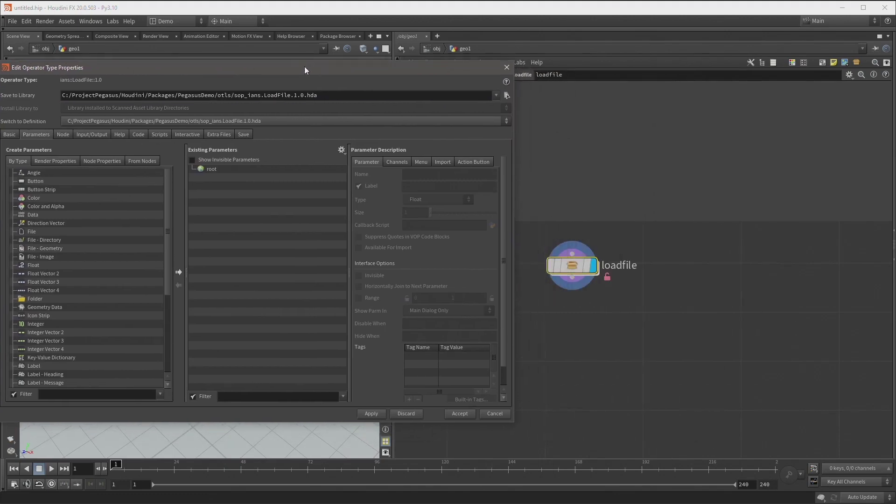
{"action": "double_click", "coordinate": [573, 265]}
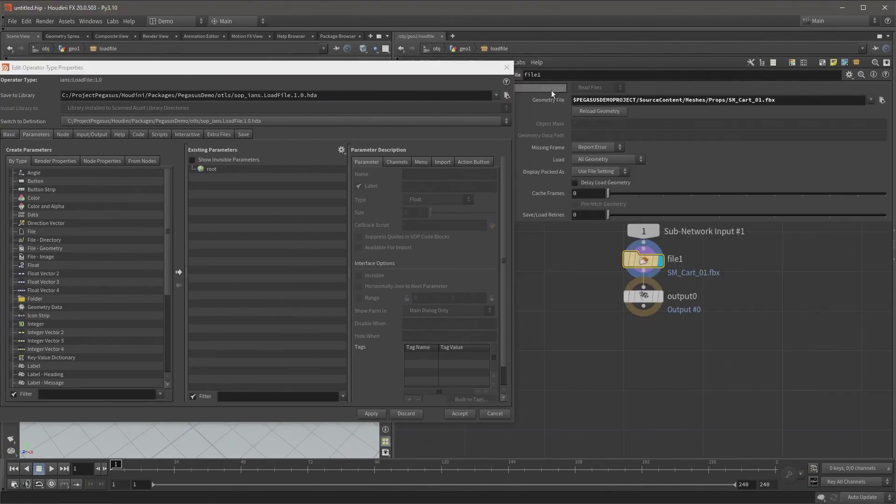
{"action": "left_click_drag", "start_coordinate": [435, 67], "coordinate": [405, 52]}
{"action": "left_click_drag", "start_coordinate": [558, 96], "coordinate": [284, 195]}
{"action": "left_click_drag", "start_coordinate": [190, 155], "coordinate": [187, 155]}
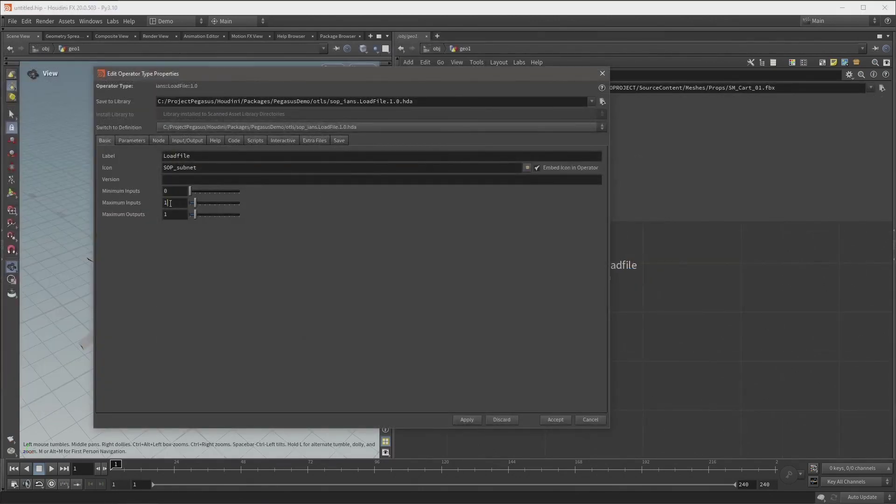
Set the asset's Maximum Inputs to 0, review its parameters, and accept the operator type properties
{"action": "double_click", "coordinate": [170, 203]}
{"action": "type", "text": "0"}
{"action": "key", "text": "Return"}
{"action": "left_click", "coordinate": [127, 139]}
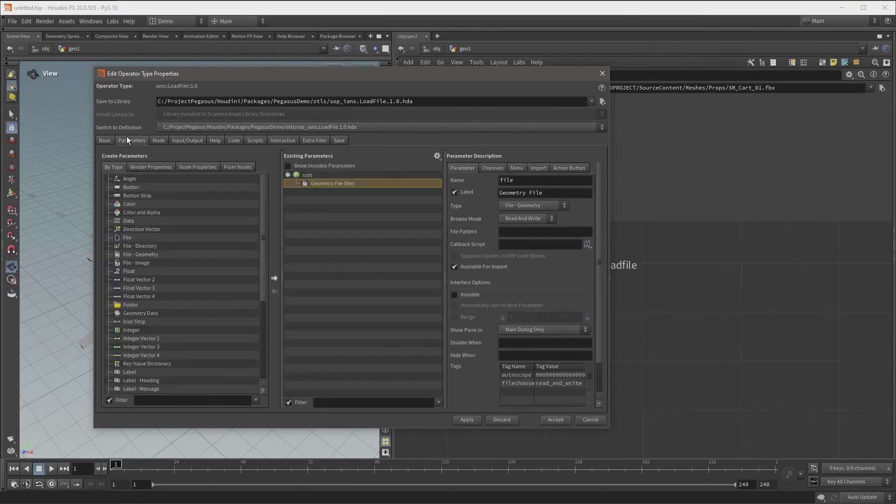
{"action": "left_click", "coordinate": [554, 420]}
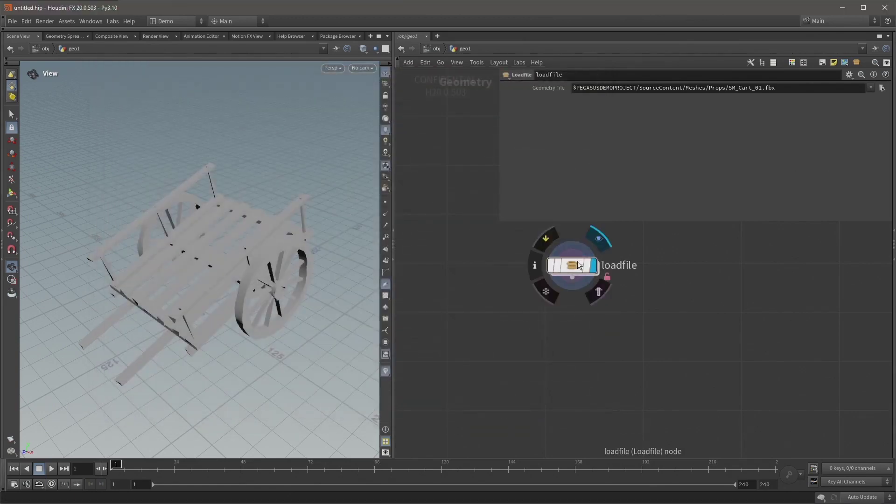
{"action": "right_click", "coordinate": [576, 266]}
{"action": "left_click", "coordinate": [595, 416]}
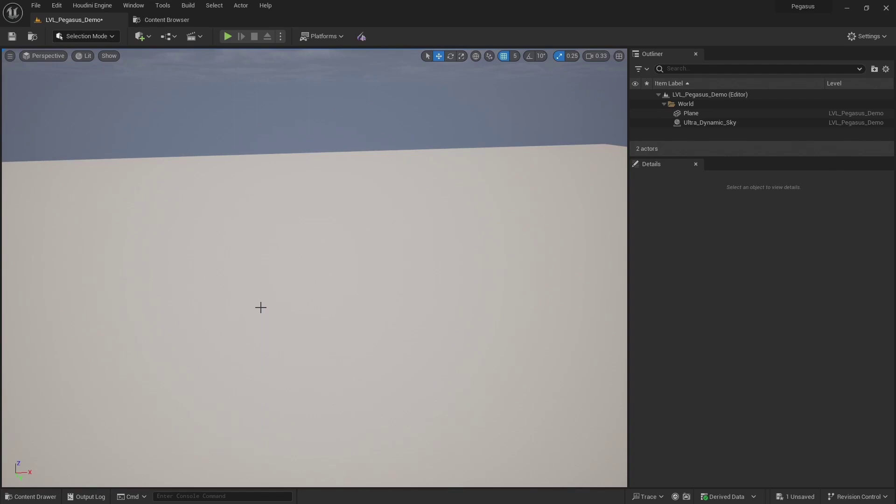
Switch to Unreal Engine and import the LoadFile 1.0 hda from the PegasusDemo otls folder into the hda_demo content folder
{"action": "left_click", "coordinate": [31, 496]}
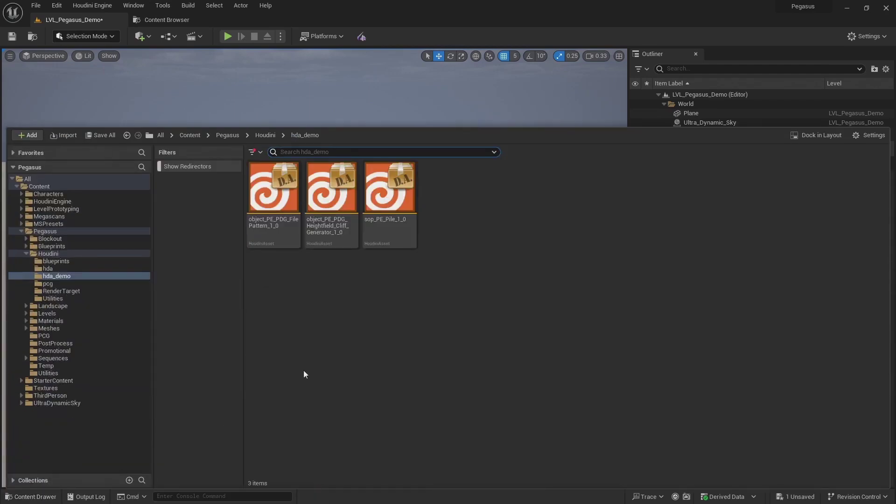
{"action": "right_click", "coordinate": [475, 199]}
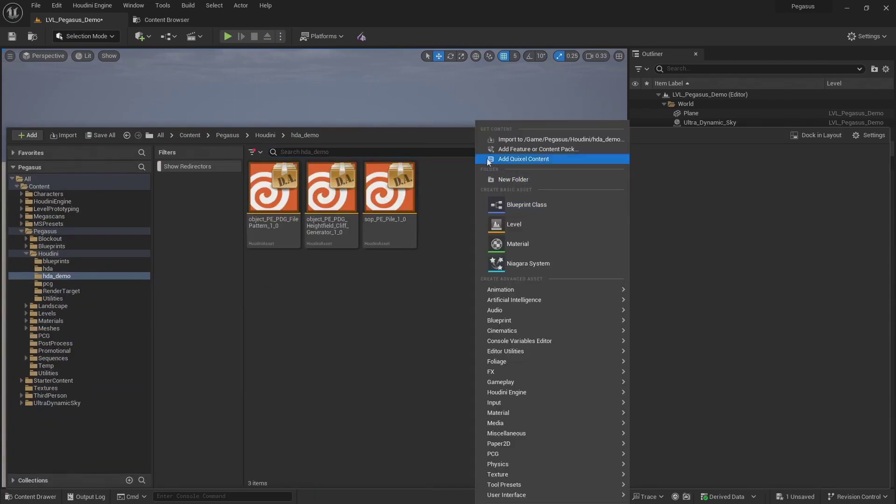
{"action": "left_click", "coordinate": [526, 140]}
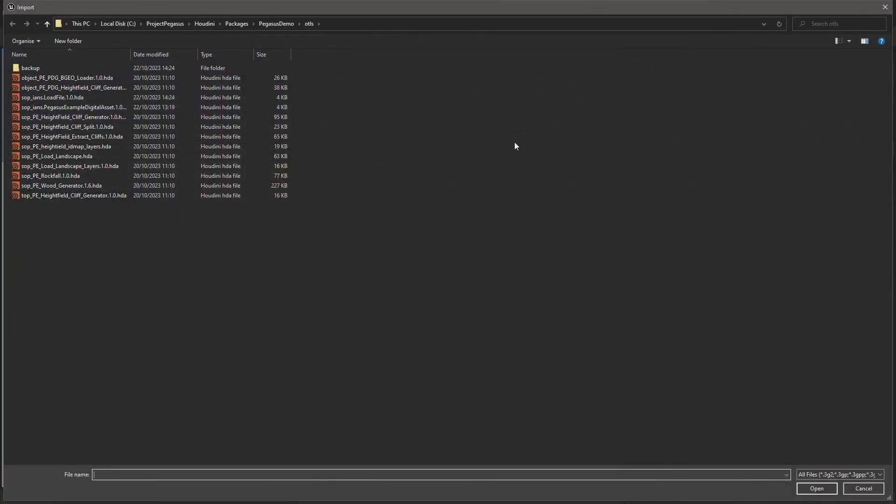
{"action": "left_click", "coordinate": [138, 98]}
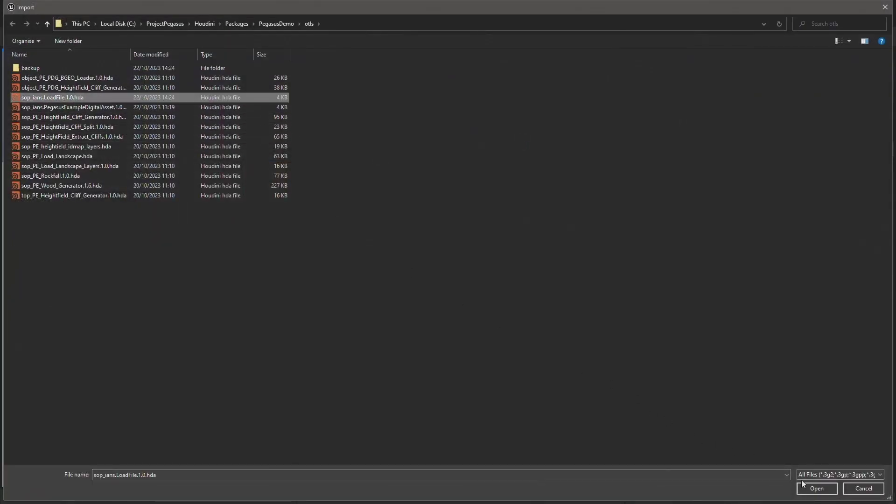
{"action": "left_click", "coordinate": [817, 489]}
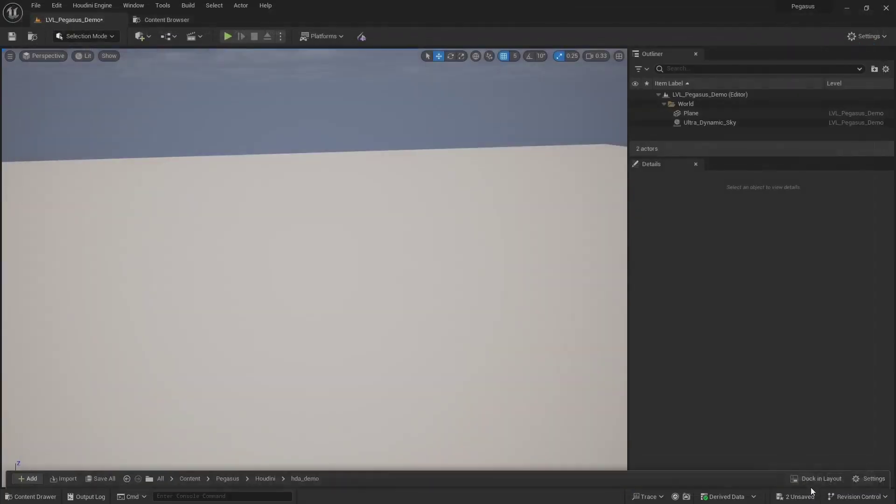
Place the imported LoadFile asset in the level and view the Houdini Engine session commands
{"action": "left_click", "coordinate": [25, 498]}
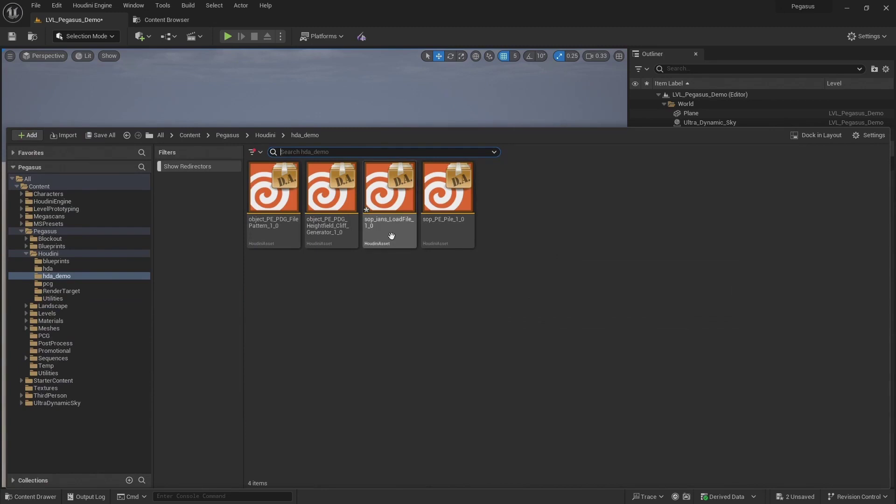
{"action": "left_click_drag", "start_coordinate": [390, 240], "coordinate": [415, 249]}
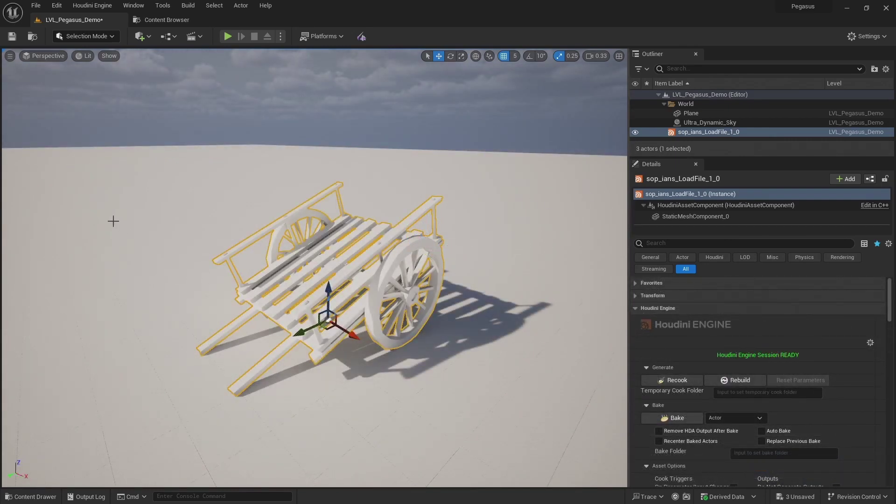
{"action": "left_click", "coordinate": [92, 7]}
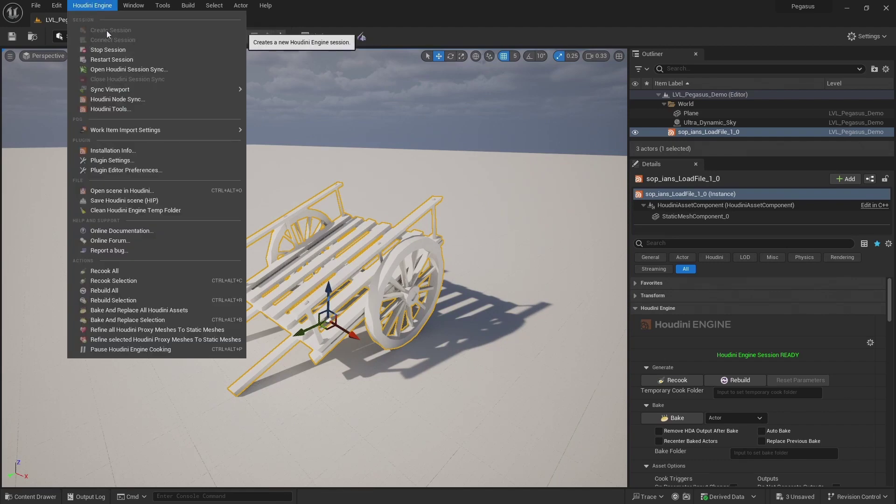
{"action": "left_click", "coordinate": [93, 5]}
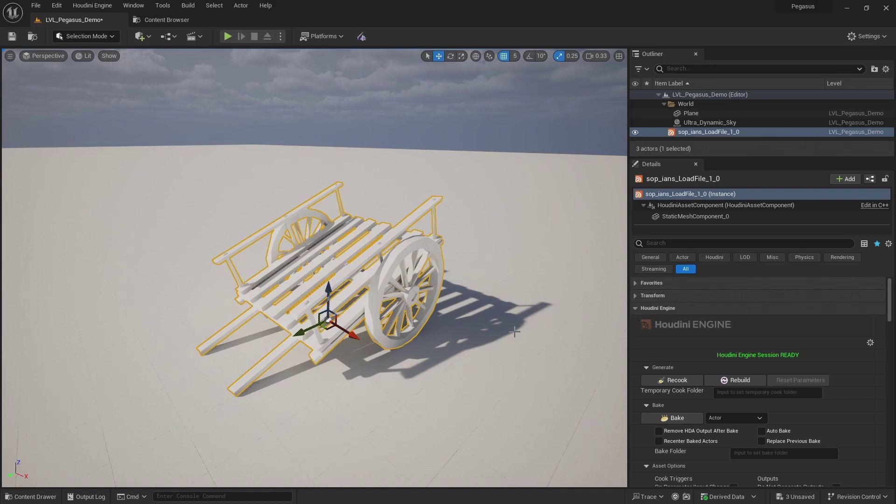
Load SM_Barrel_01.fbx from the Meshes/Props folder as the placed asset's Geometry File
{"action": "left_click", "coordinate": [637, 310]}
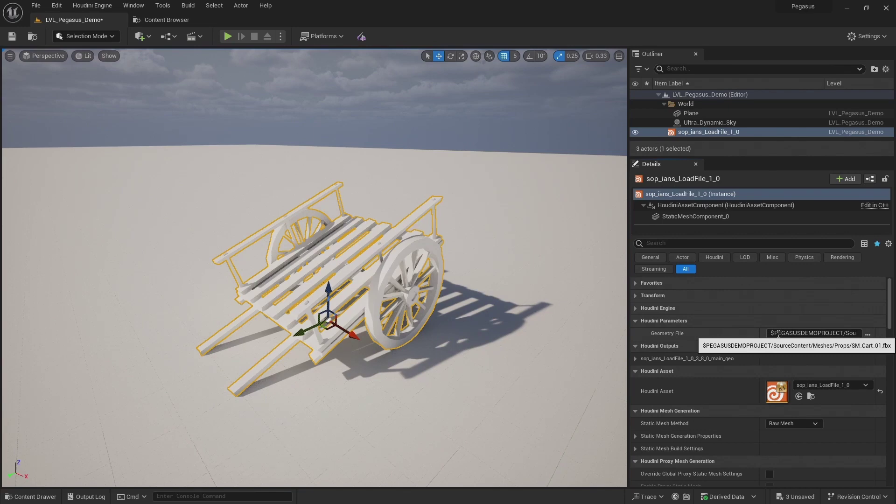
{"action": "left_click", "coordinate": [868, 335]}
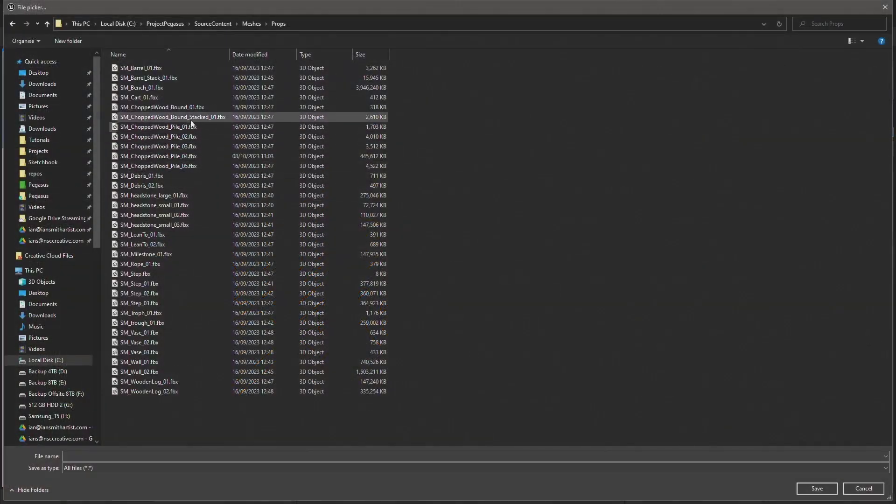
{"action": "double_click", "coordinate": [168, 68]}
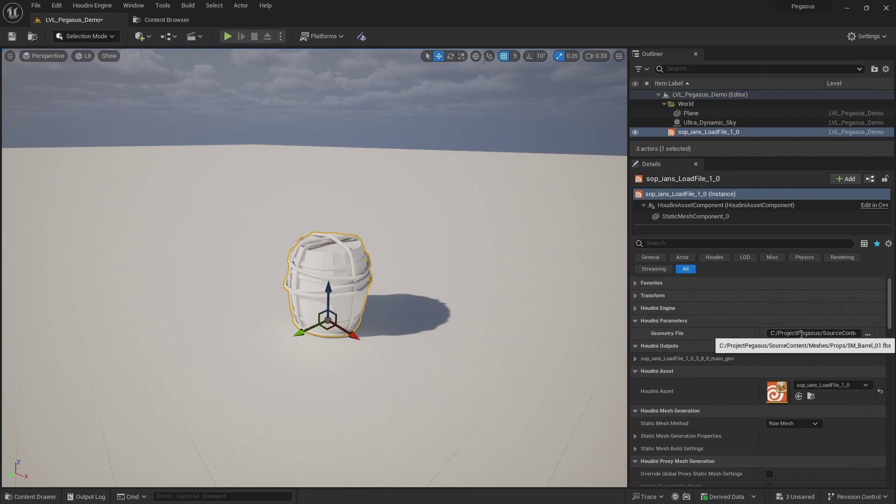
Try to enter $ProjectDemoProject as the placed asset's Geometry File through the file picker and inspect the path it produces
{"action": "left_click", "coordinate": [868, 334]}
{"action": "type", "text": "$Project"}
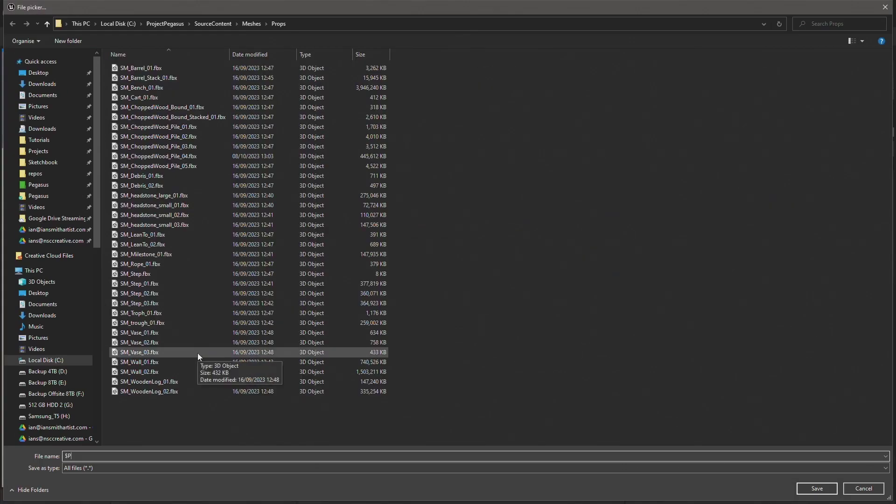
{"action": "type", "text": "Dir/Content/"}
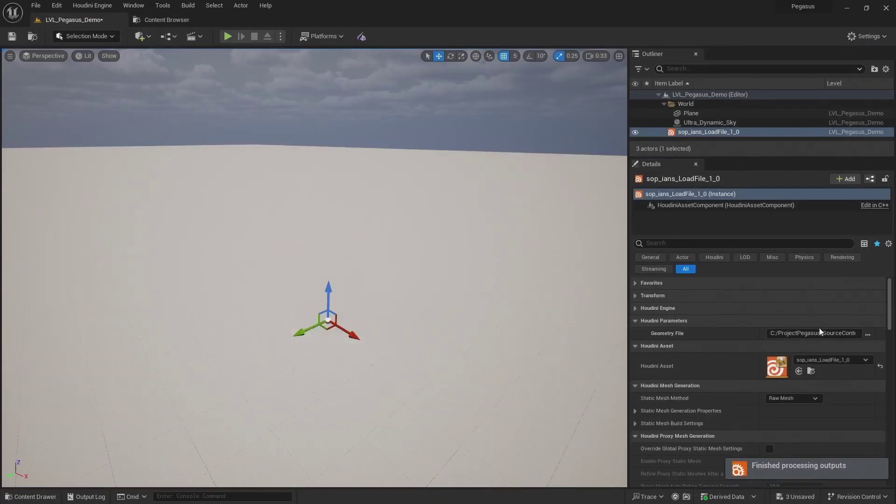
{"action": "left_click", "coordinate": [810, 333]}
{"action": "double_click", "coordinate": [815, 333]}
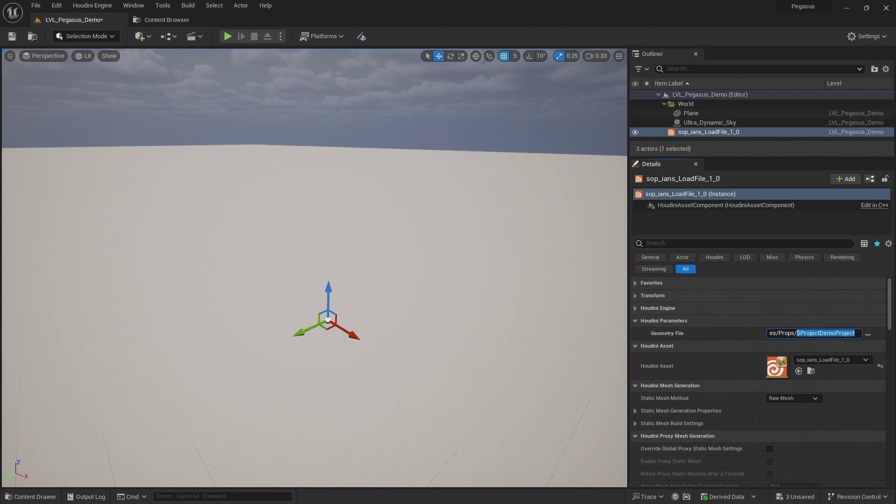
Switch to Houdini, change the loadfile asset's Geometry File parameter type to String, and save the node type
{"action": "key", "text": "alt+Tab"}
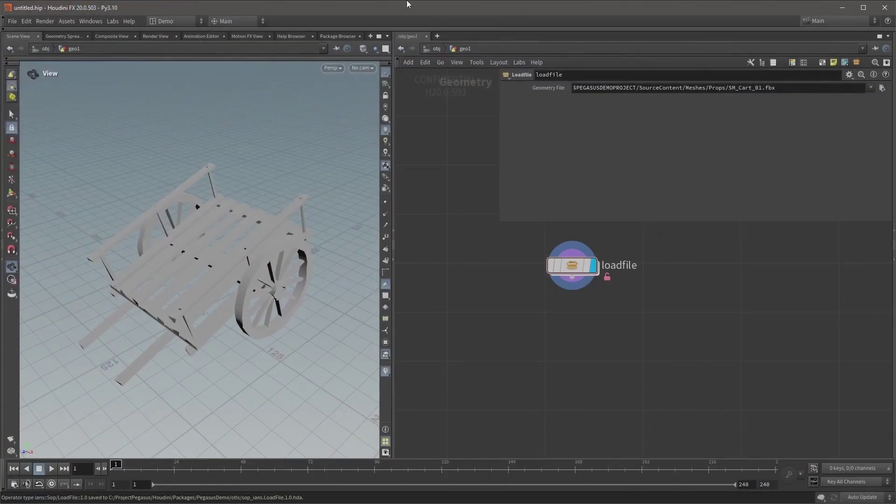
{"action": "right_click", "coordinate": [578, 270]}
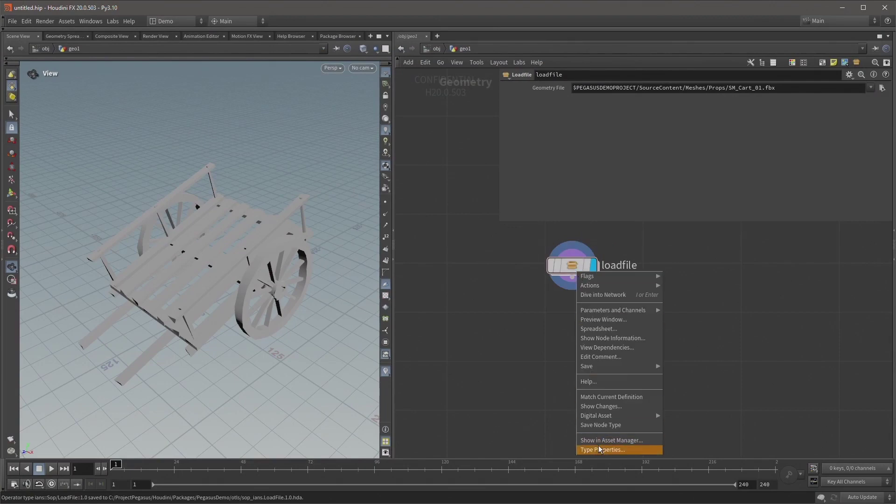
{"action": "left_click", "coordinate": [598, 445]}
{"action": "double_click", "coordinate": [336, 184]}
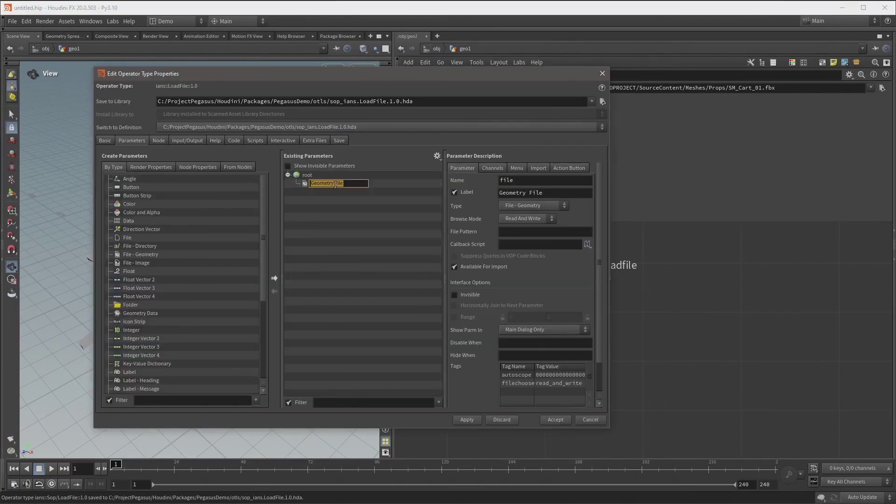
{"action": "left_click", "coordinate": [335, 192]}
{"action": "left_click", "coordinate": [524, 205]}
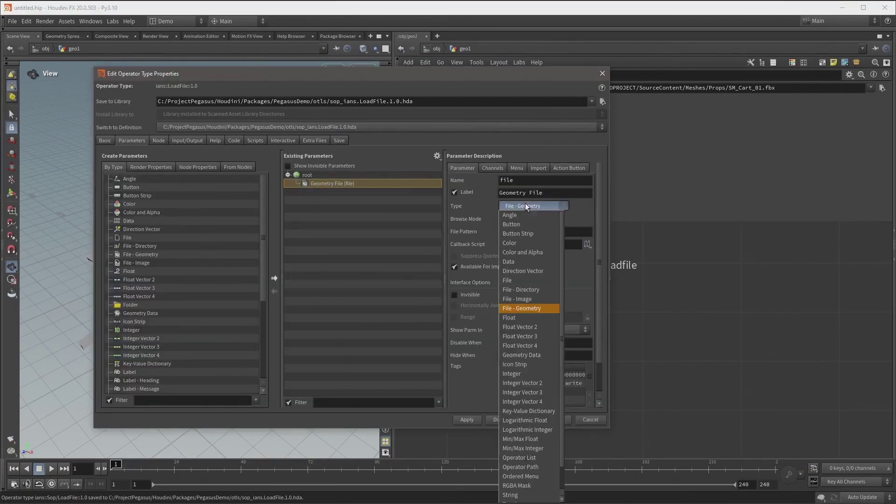
{"action": "scroll", "coordinate": [513, 481], "scroll_direction": "down", "scroll_amount": 2}
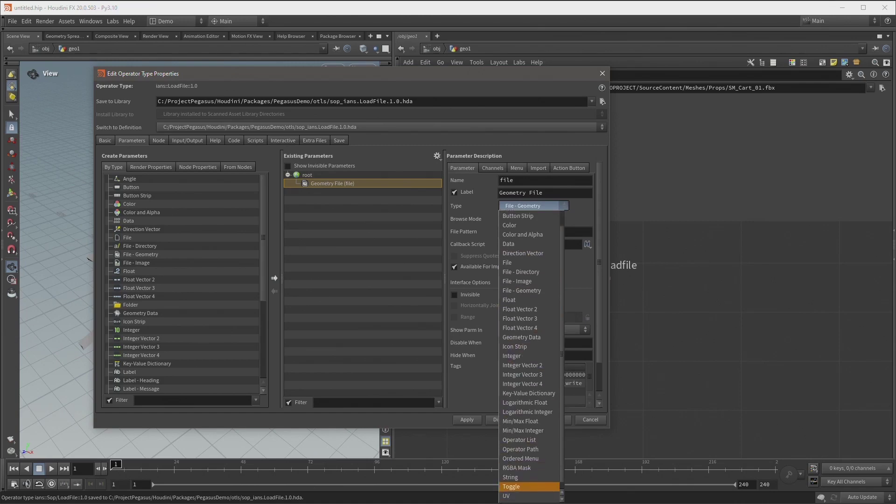
{"action": "left_click", "coordinate": [511, 477]}
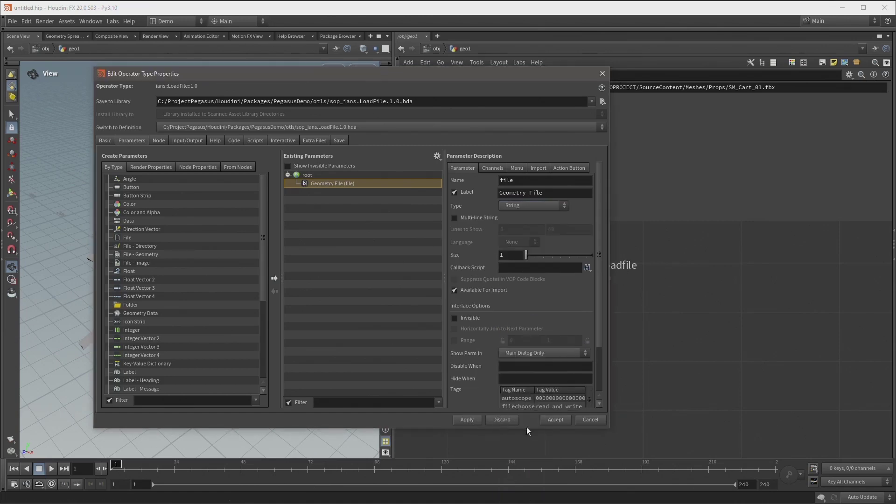
{"action": "left_click", "coordinate": [554, 419]}
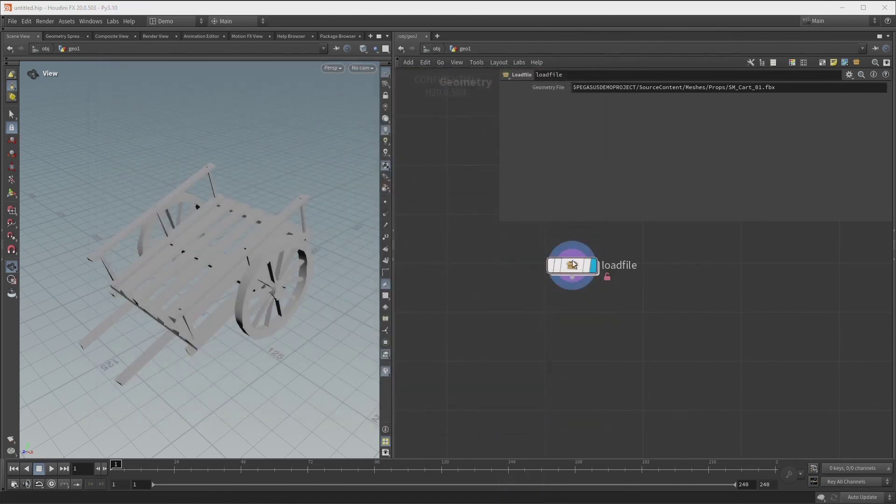
{"action": "right_click", "coordinate": [574, 266]}
{"action": "left_click", "coordinate": [589, 414]}
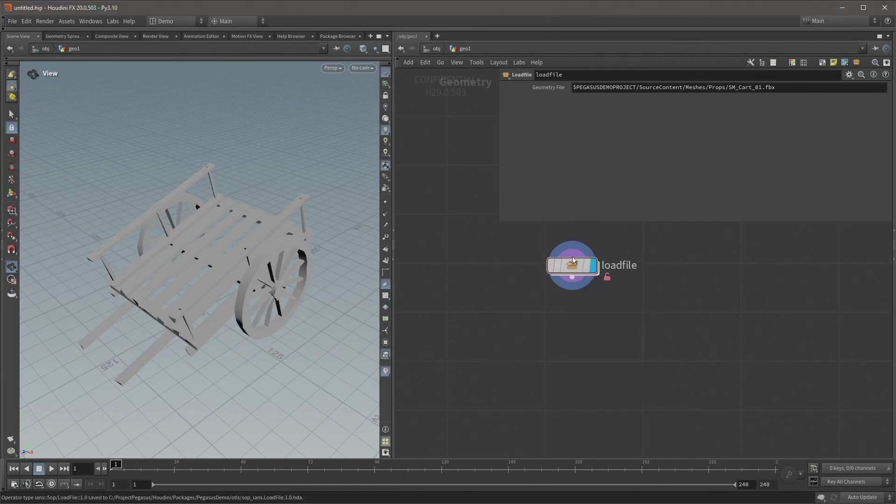
Return to Unreal Engine and rebuild the placed LoadFile asset from its updated definition
{"action": "left_click", "coordinate": [842, 8]}
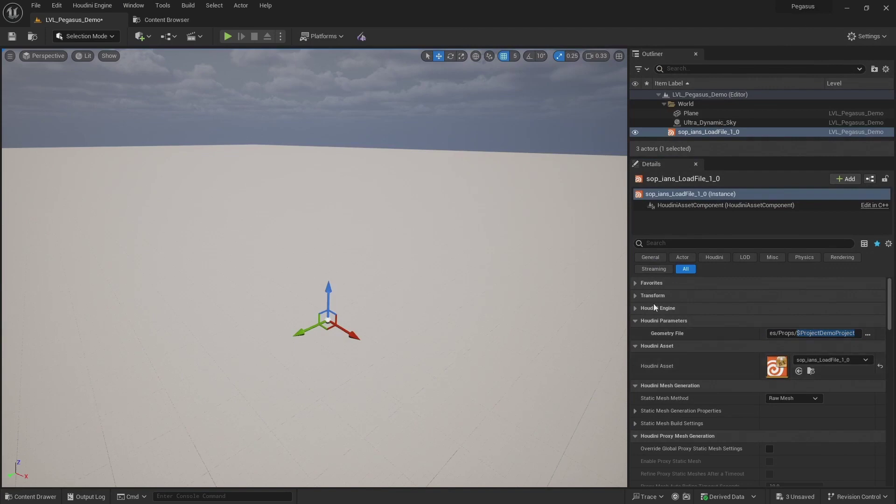
{"action": "left_click", "coordinate": [638, 310]}
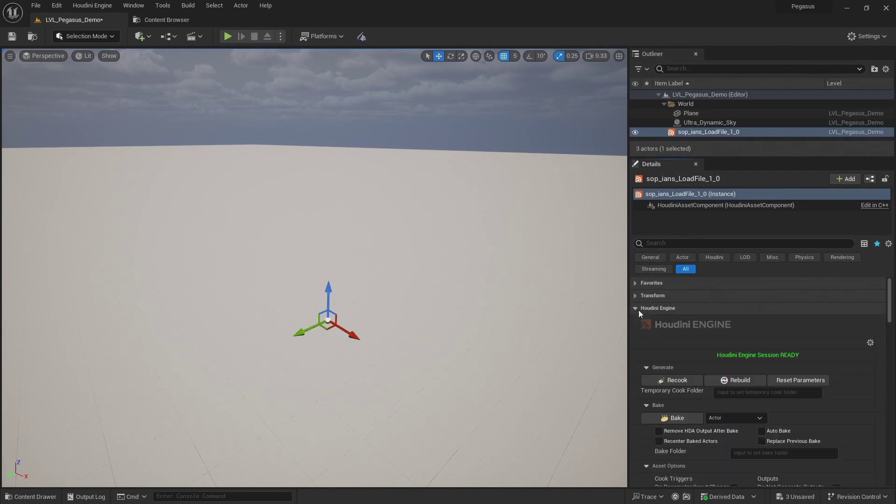
{"action": "left_click", "coordinate": [736, 382]}
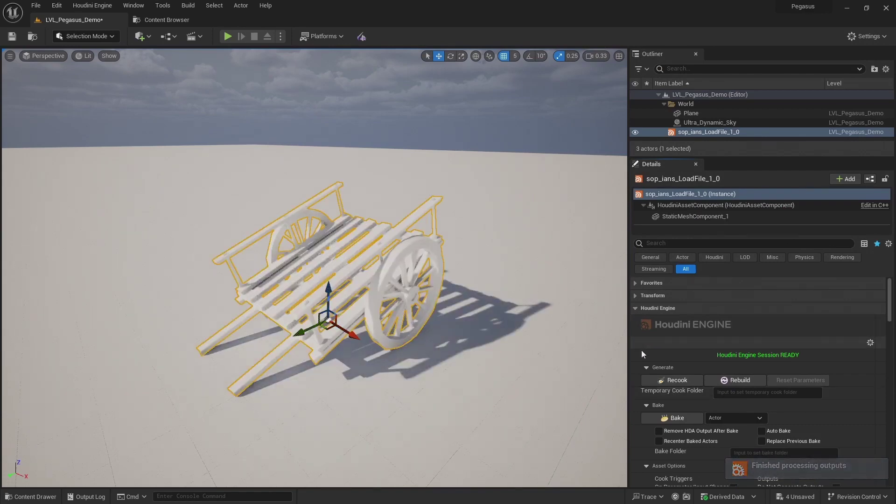
{"action": "left_click", "coordinate": [646, 367]}
{"action": "left_click", "coordinate": [635, 308]}
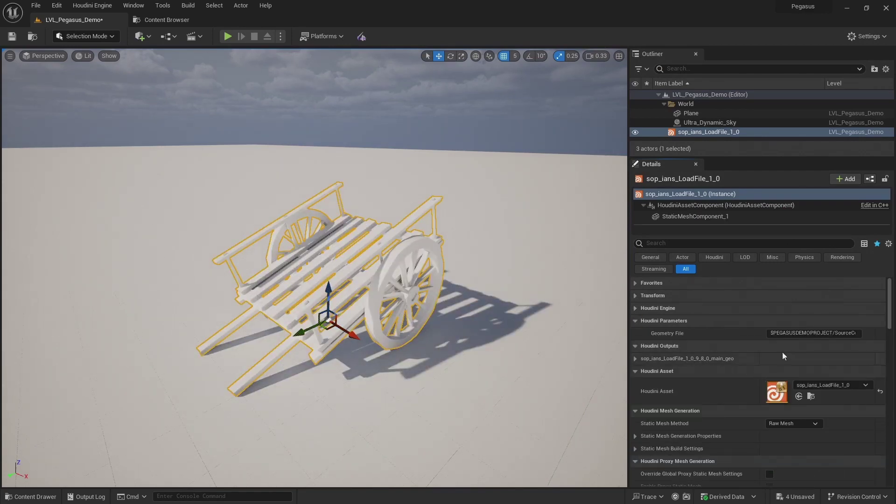
Review the Geometry File path and replace Cart_01.fbx at its end with Barrel_ for the barrel mesh
{"action": "left_click_drag", "start_coordinate": [789, 333], "coordinate": [859, 332]}
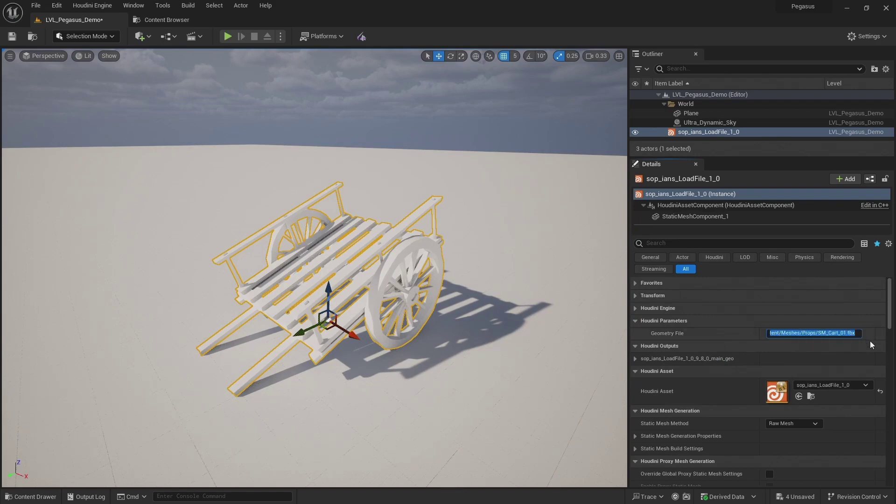
{"action": "left_click", "coordinate": [828, 334]}
{"action": "key", "text": "shift+Right"}
{"action": "key", "text": "shift+Right"}
{"action": "key", "text": "shift+Right"}
{"action": "key", "text": "shift+Right"}
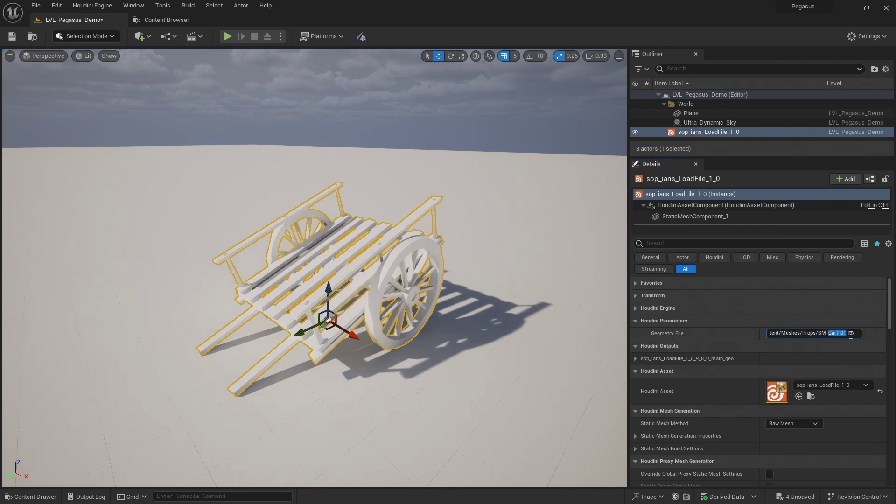
{"action": "key", "text": "BackSpace"}
{"action": "key", "text": "shift+Right"}
{"action": "key", "text": "shift+Right"}
{"action": "key", "text": "shift+Right"}
{"action": "key", "text": "shift+Right"}
{"action": "type", "text": "Barrel"}
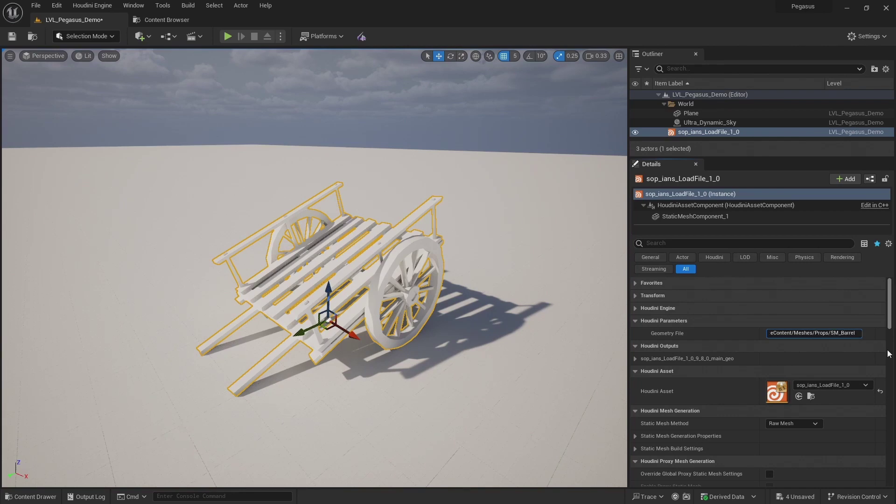
{"action": "type", "text": "_"}
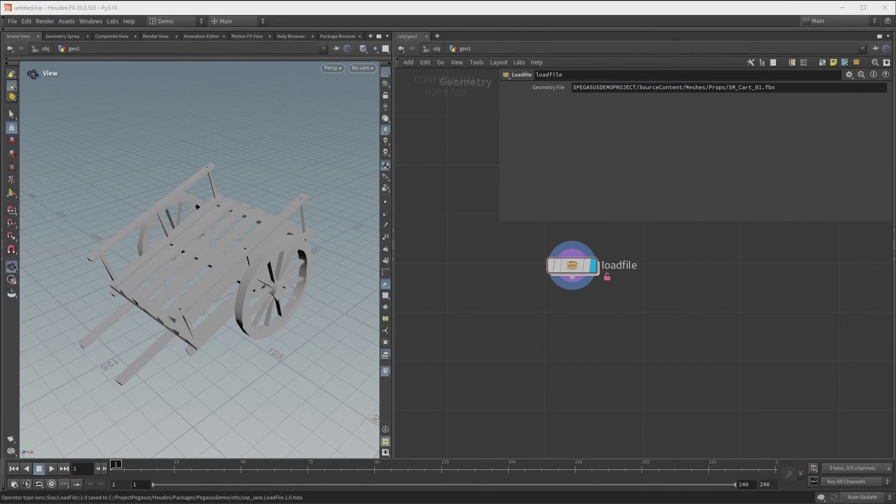
Switch to Houdini, open PegasusDemo.json from the Package Browser, and examine its hpath and env entries
{"action": "left_click", "coordinate": [335, 36]}
{"action": "right_click", "coordinate": [75, 77]}
{"action": "left_click", "coordinate": [82, 82]}
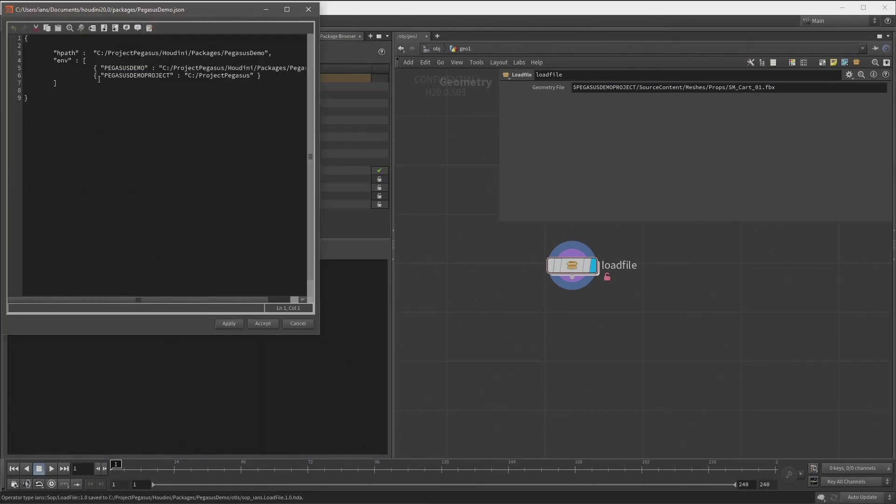
{"action": "left_click_drag", "start_coordinate": [320, 38], "coordinate": [453, 41]}
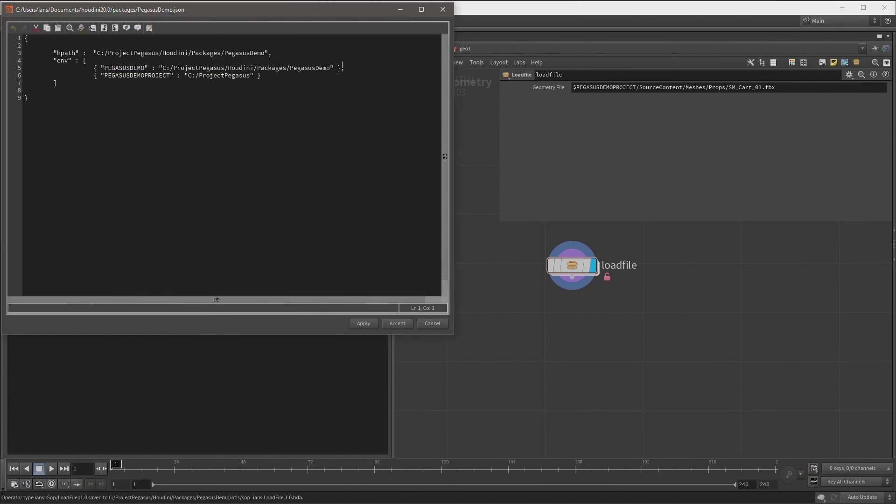
{"action": "left_click", "coordinate": [69, 60]}
{"action": "left_click", "coordinate": [231, 54]}
{"action": "left_click", "coordinate": [228, 69]}
{"action": "left_click", "coordinate": [229, 76]}
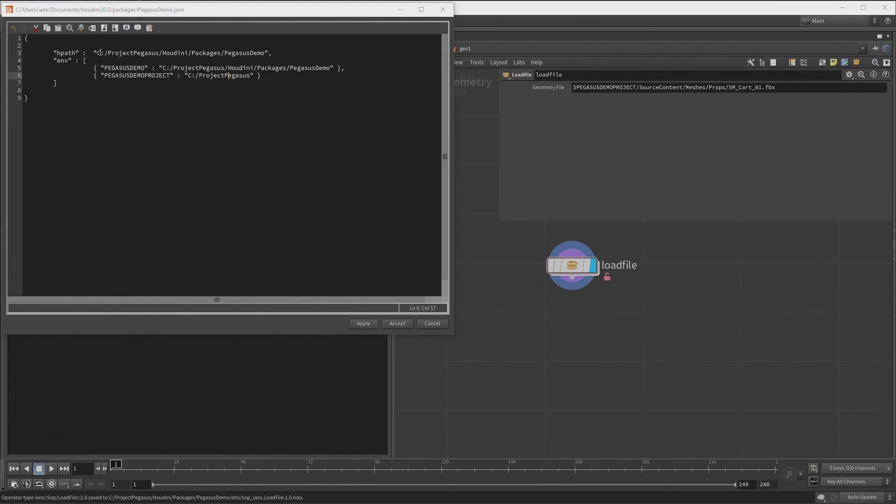
Set the package's hpath to $PEGASUSDEMO and apply the file change
{"action": "left_click_drag", "start_coordinate": [97, 53], "coordinate": [265, 54]}
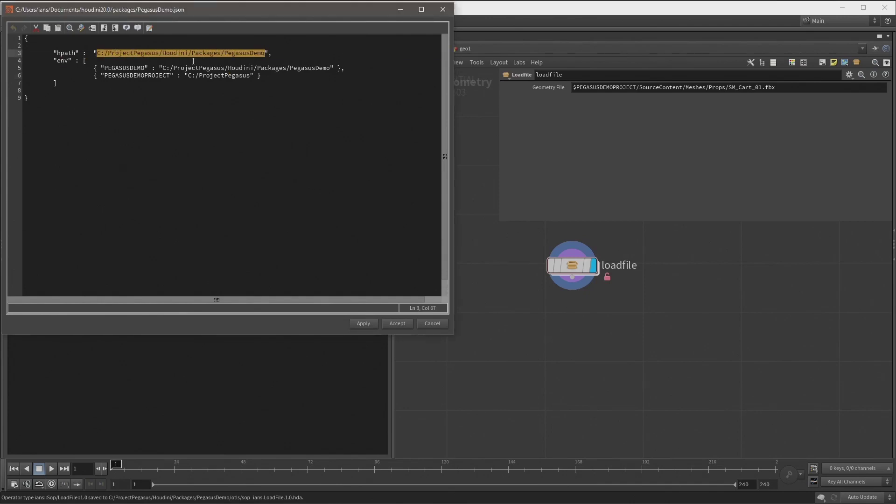
{"action": "type", "text": "$PEGASUSDEMO"}
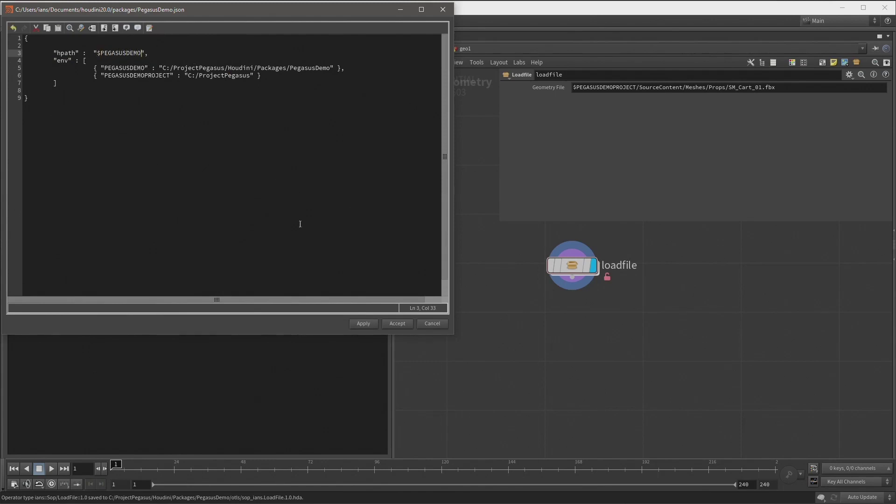
{"action": "left_click", "coordinate": [363, 323]}
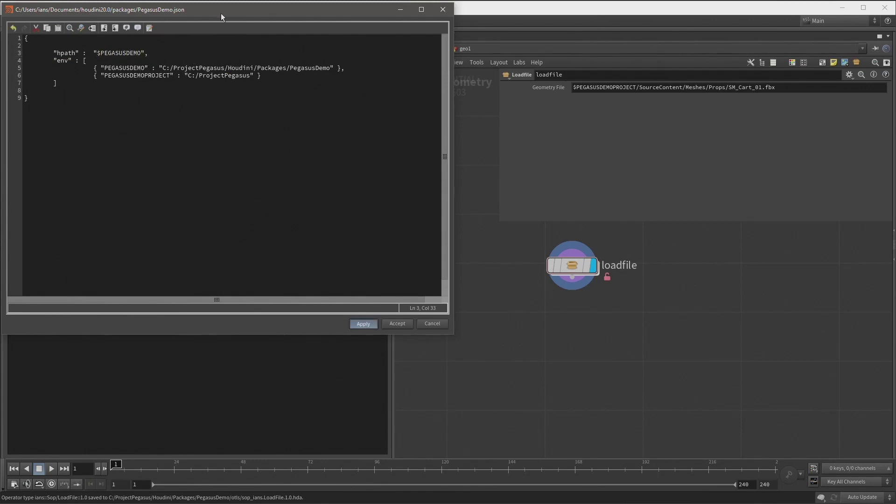
Move the package file editor aside and check the PegasusDemo package's HOUDINI_PATH and PEGASUSDEMO environment variables
{"action": "left_click_drag", "start_coordinate": [40, 12], "coordinate": [503, 35]}
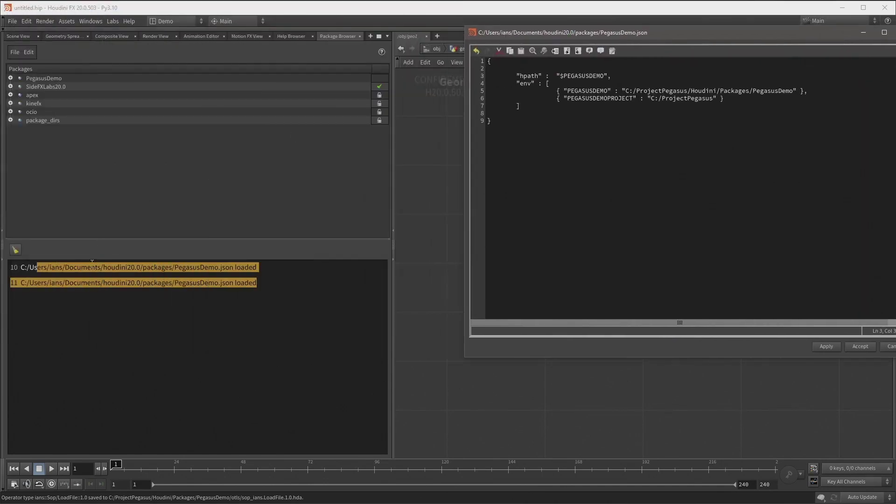
{"action": "left_click", "coordinate": [92, 262]}
{"action": "left_click", "coordinate": [10, 79]}
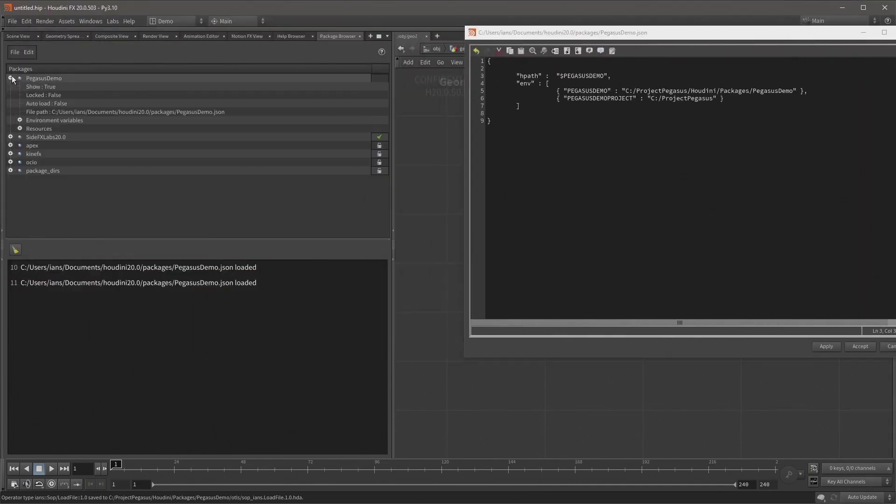
{"action": "left_click", "coordinate": [20, 121]}
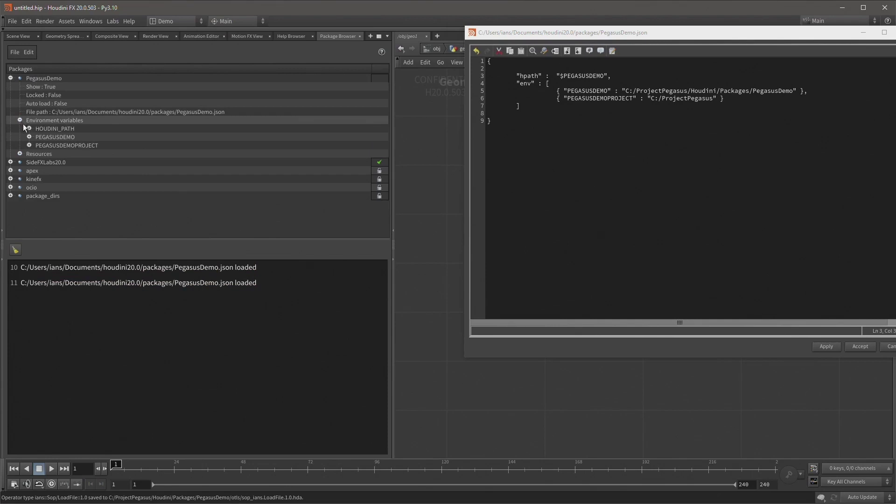
{"action": "left_click", "coordinate": [29, 136]}
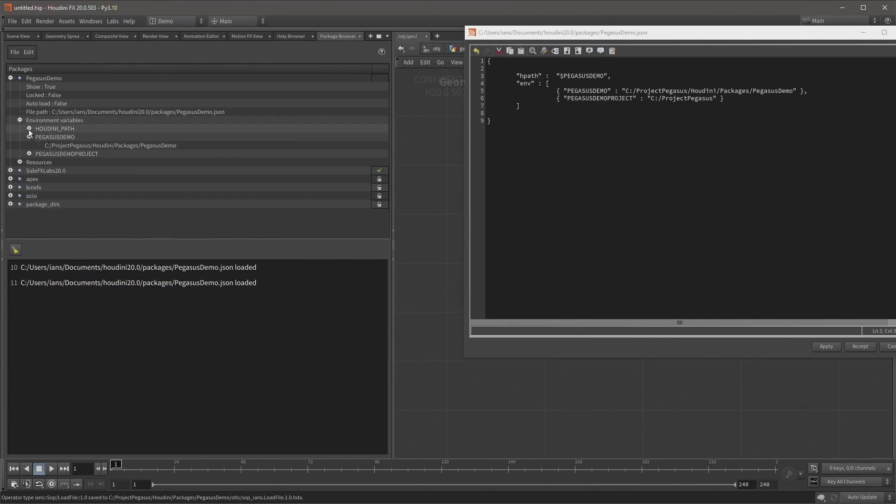
{"action": "left_click", "coordinate": [29, 128]}
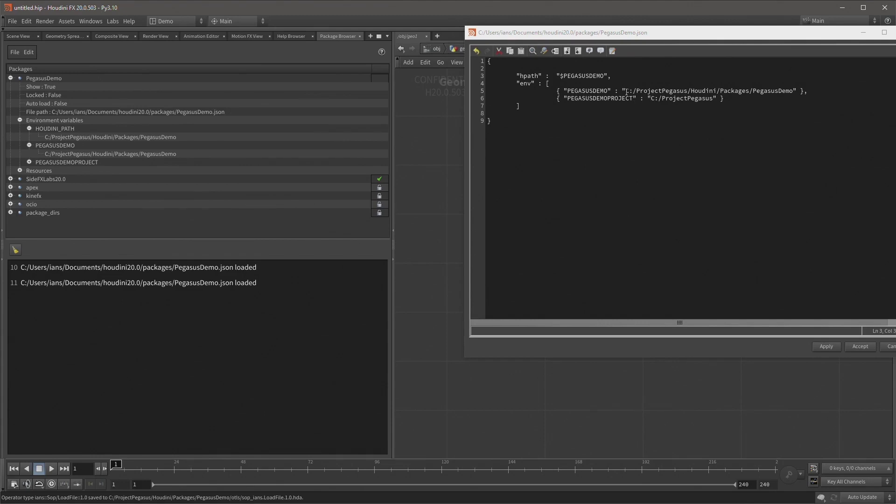
Replace C:/ProjectPegasus in the PEGASUSDEMO path with $PEGASUSDEMOPROJECT and apply the file change
{"action": "left_click_drag", "start_coordinate": [626, 91], "coordinate": [686, 92]}
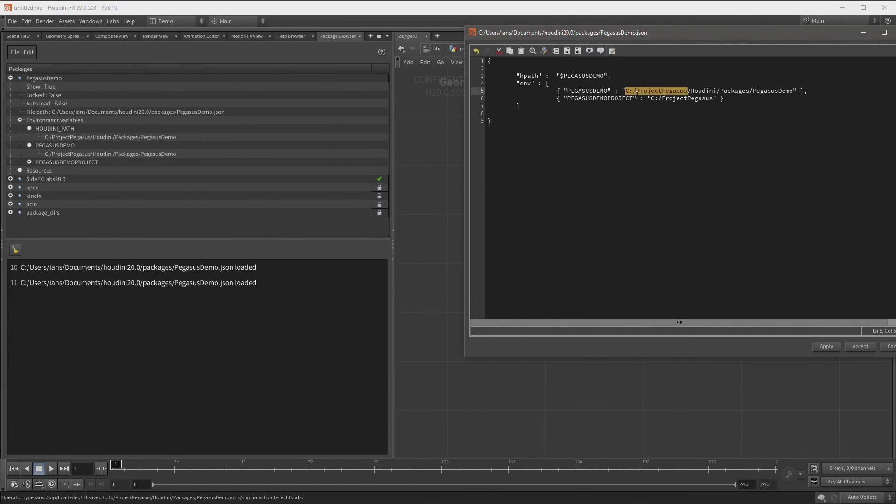
{"action": "type", "text": "$PEGAS"}
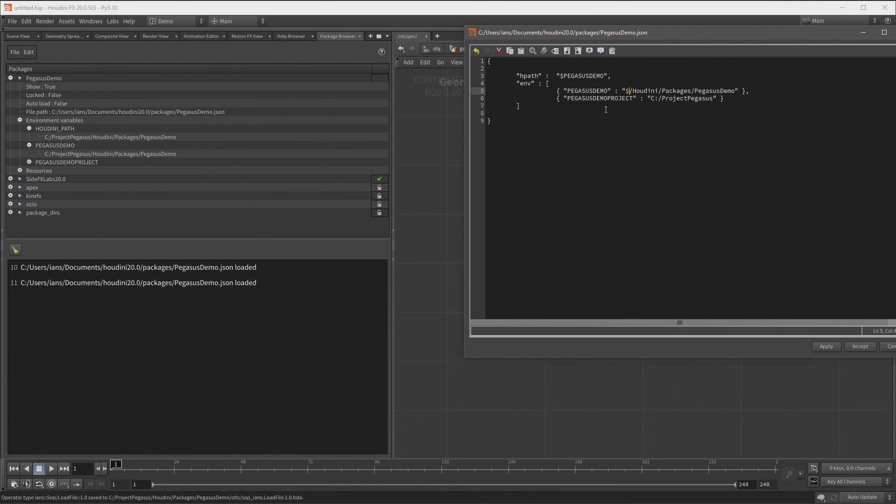
{"action": "type", "text": "USDEMOPROJECT"}
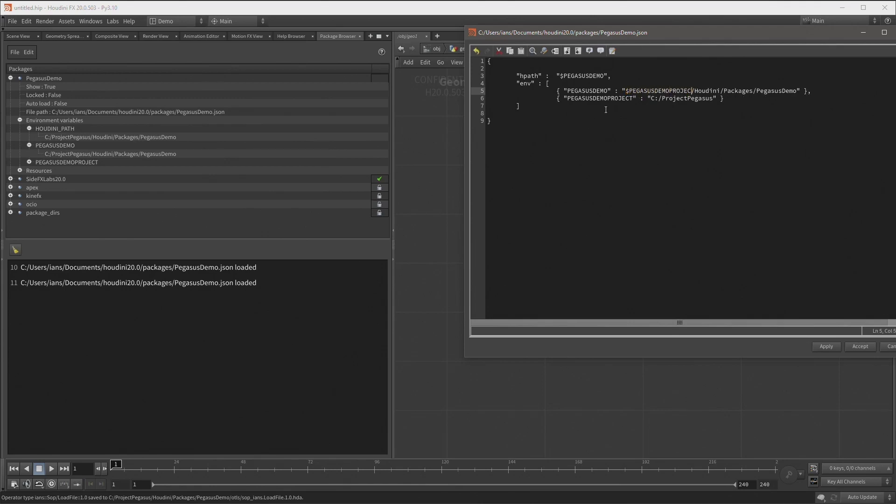
{"action": "left_click", "coordinate": [826, 346]}
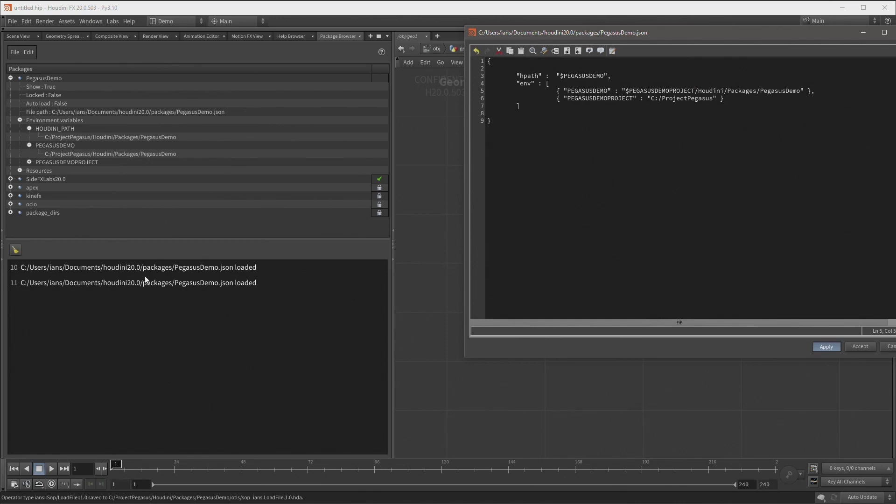
Check the PegasusDemo package's HOUDINI_PATH, PEGASUSDEMO and PEGASUSDEMOPROJECT environment variables and accept the edited package file, closing its editor
{"action": "left_click", "coordinate": [11, 78]}
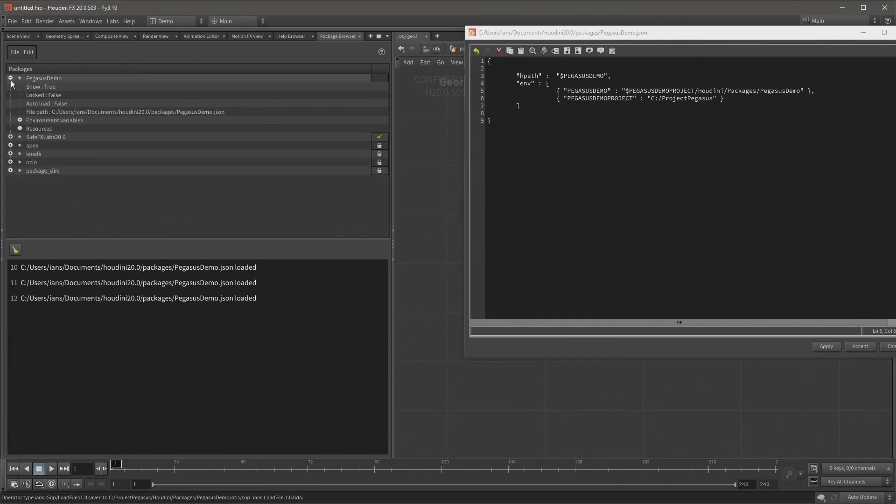
{"action": "left_click", "coordinate": [20, 121]}
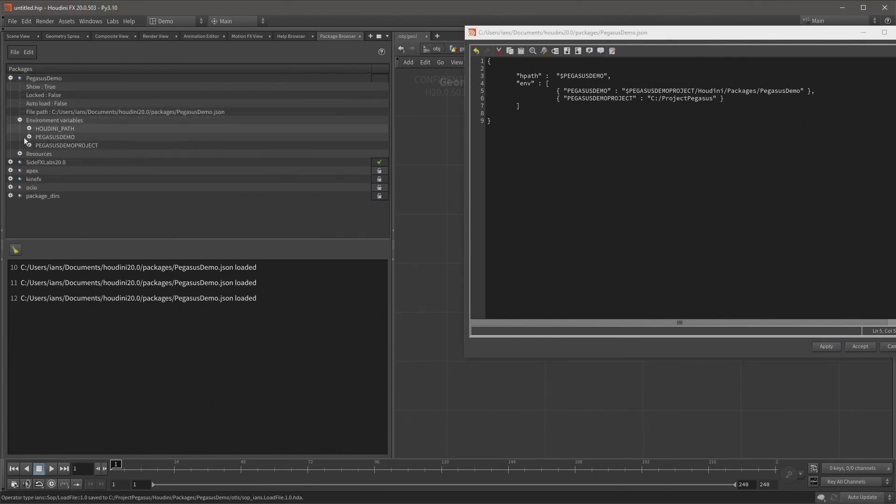
{"action": "left_click", "coordinate": [29, 136]}
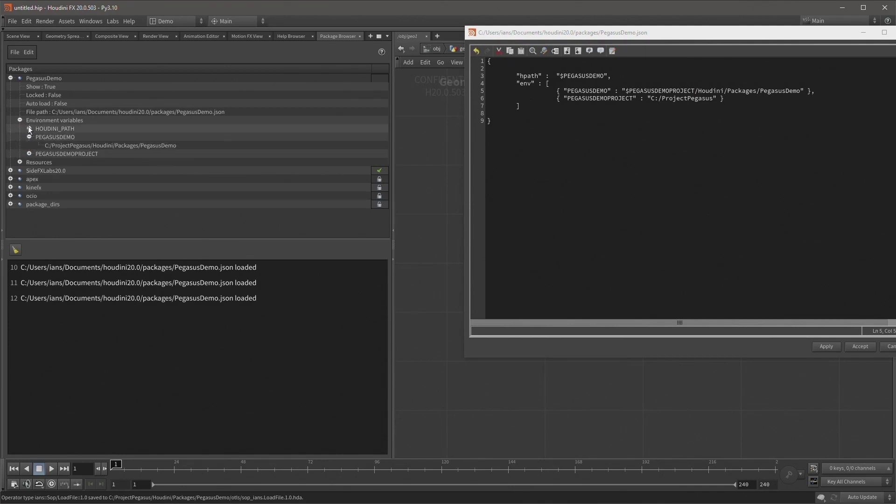
{"action": "left_click", "coordinate": [29, 128]}
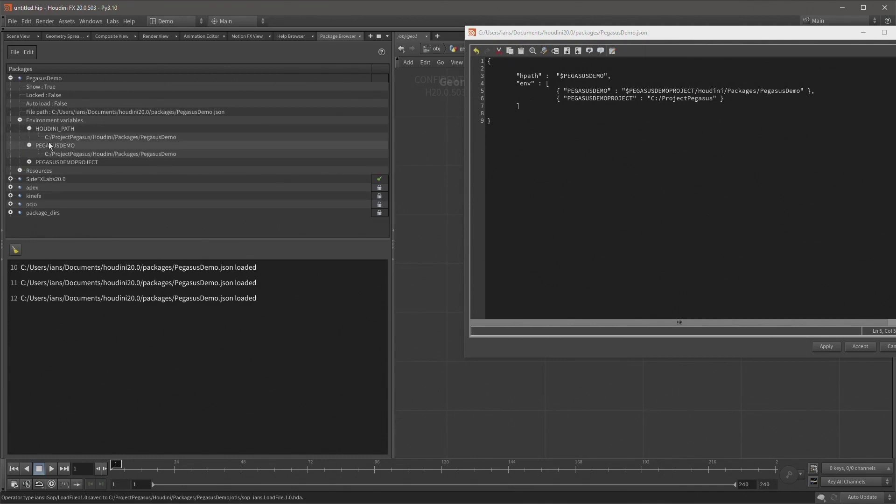
{"action": "left_click", "coordinate": [29, 162]}
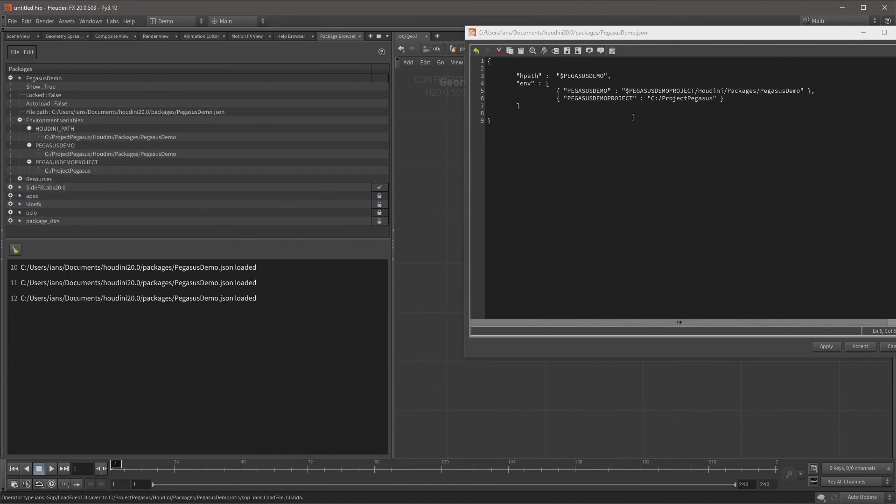
{"action": "left_click_drag", "start_coordinate": [652, 98], "coordinate": [712, 101]}
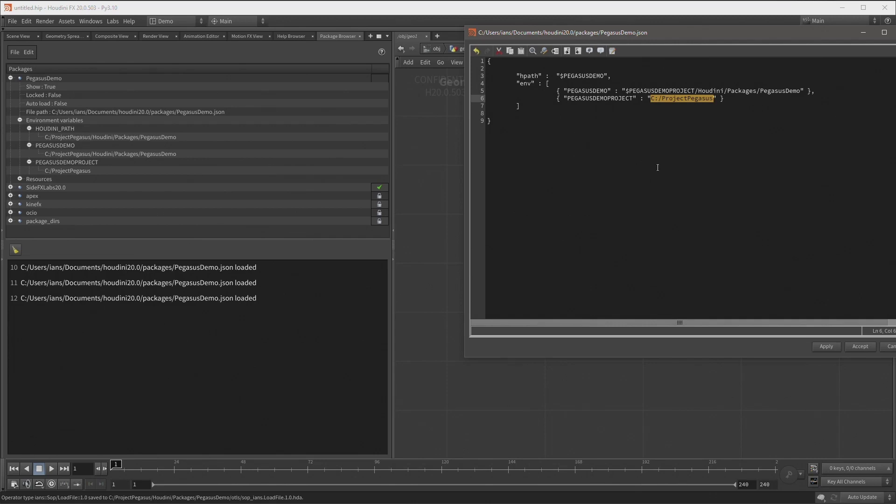
{"action": "left_click", "coordinate": [860, 347]}
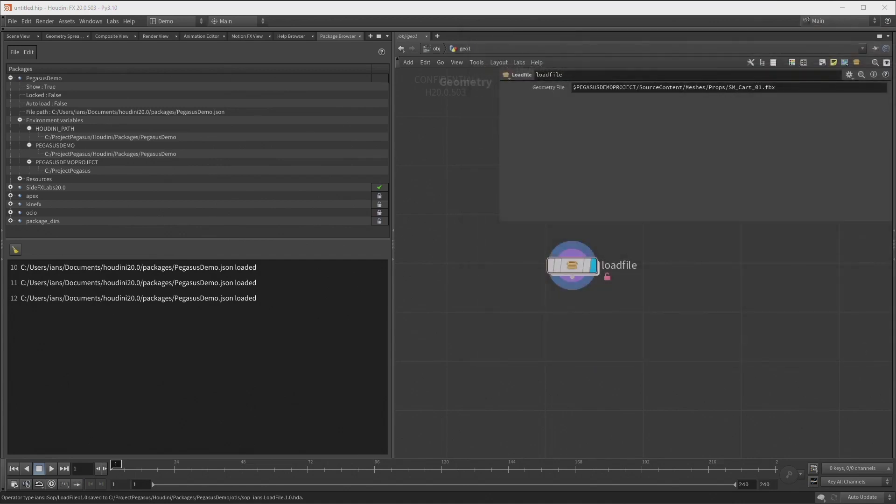